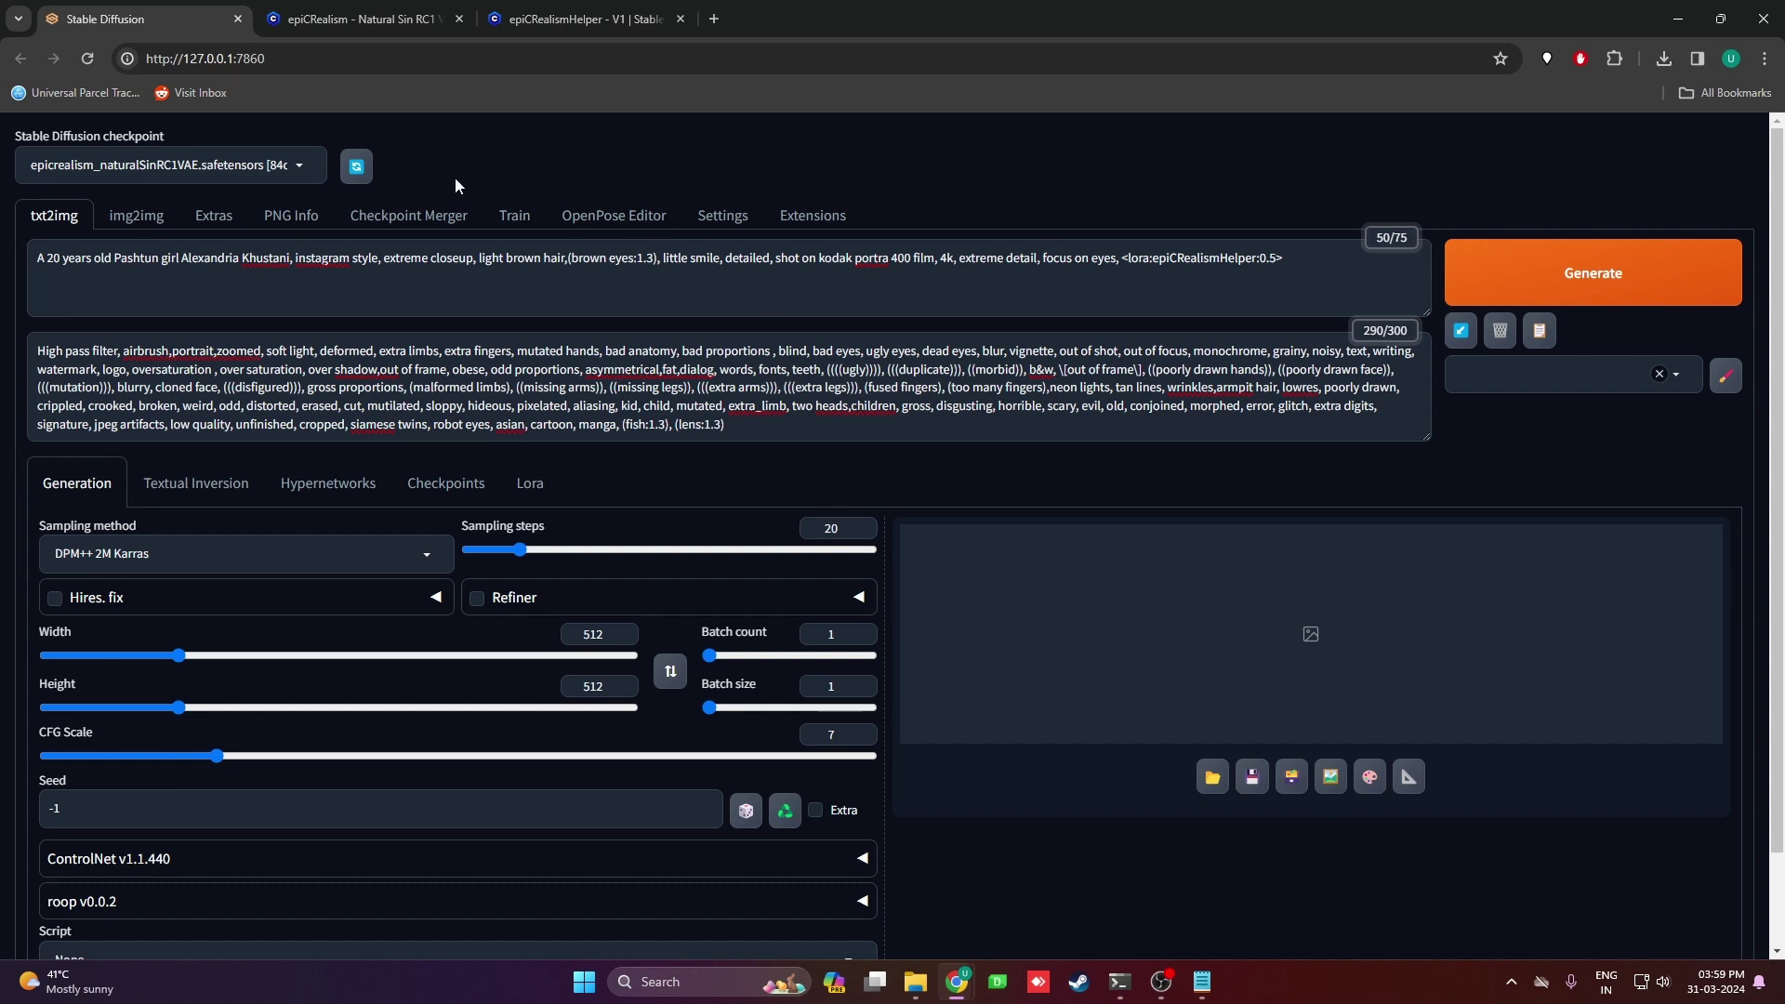
# Check the epiCRealism and epiCRealismHelper model pages on Civitai.
pyautogui.click(376, 16)
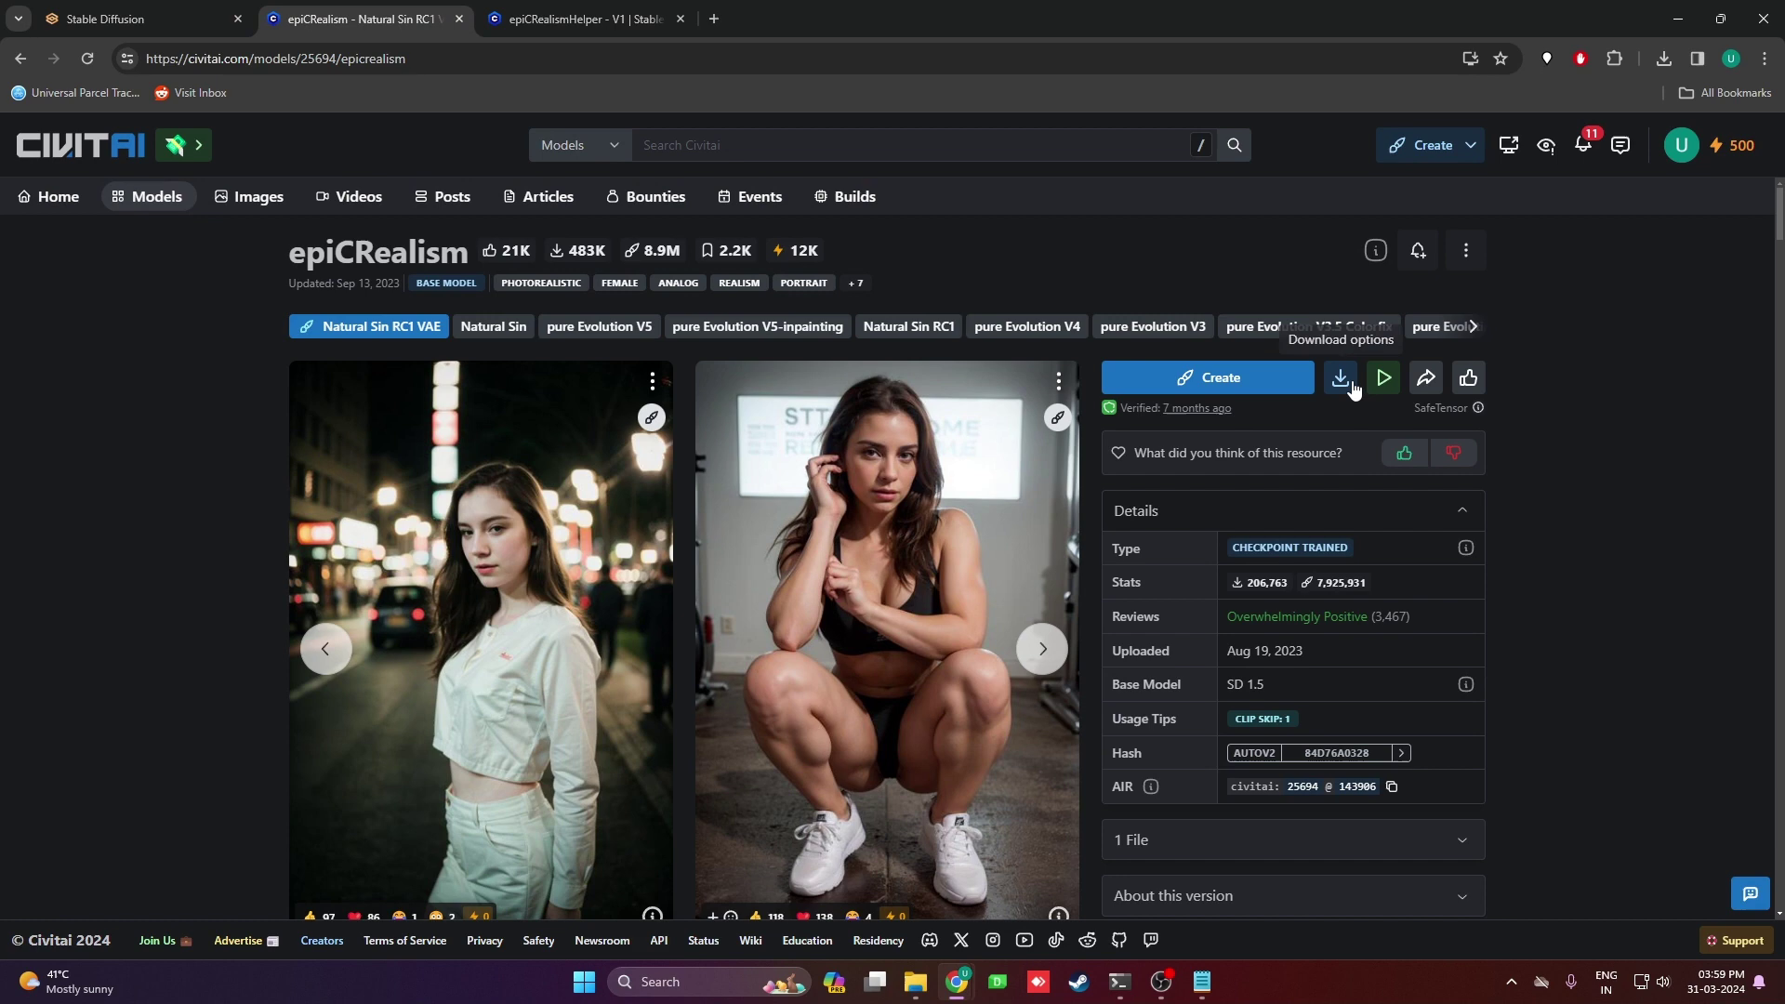
pyautogui.click(164, 24)
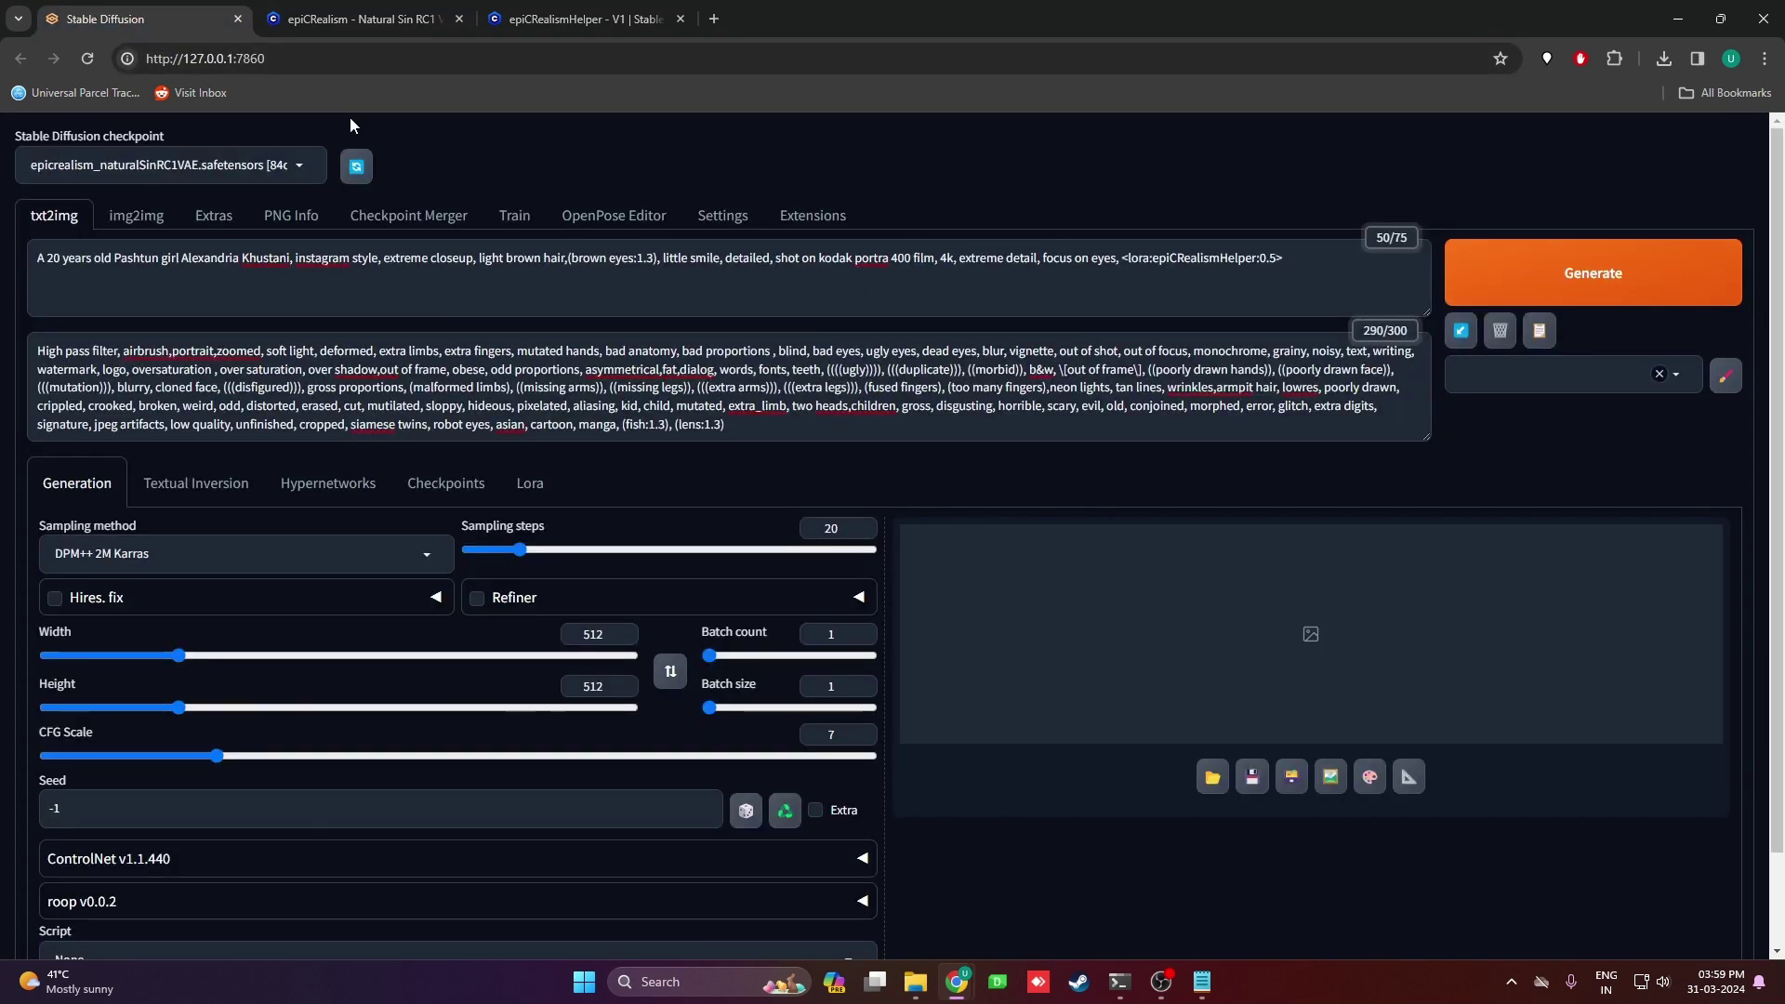
pyautogui.click(611, 26)
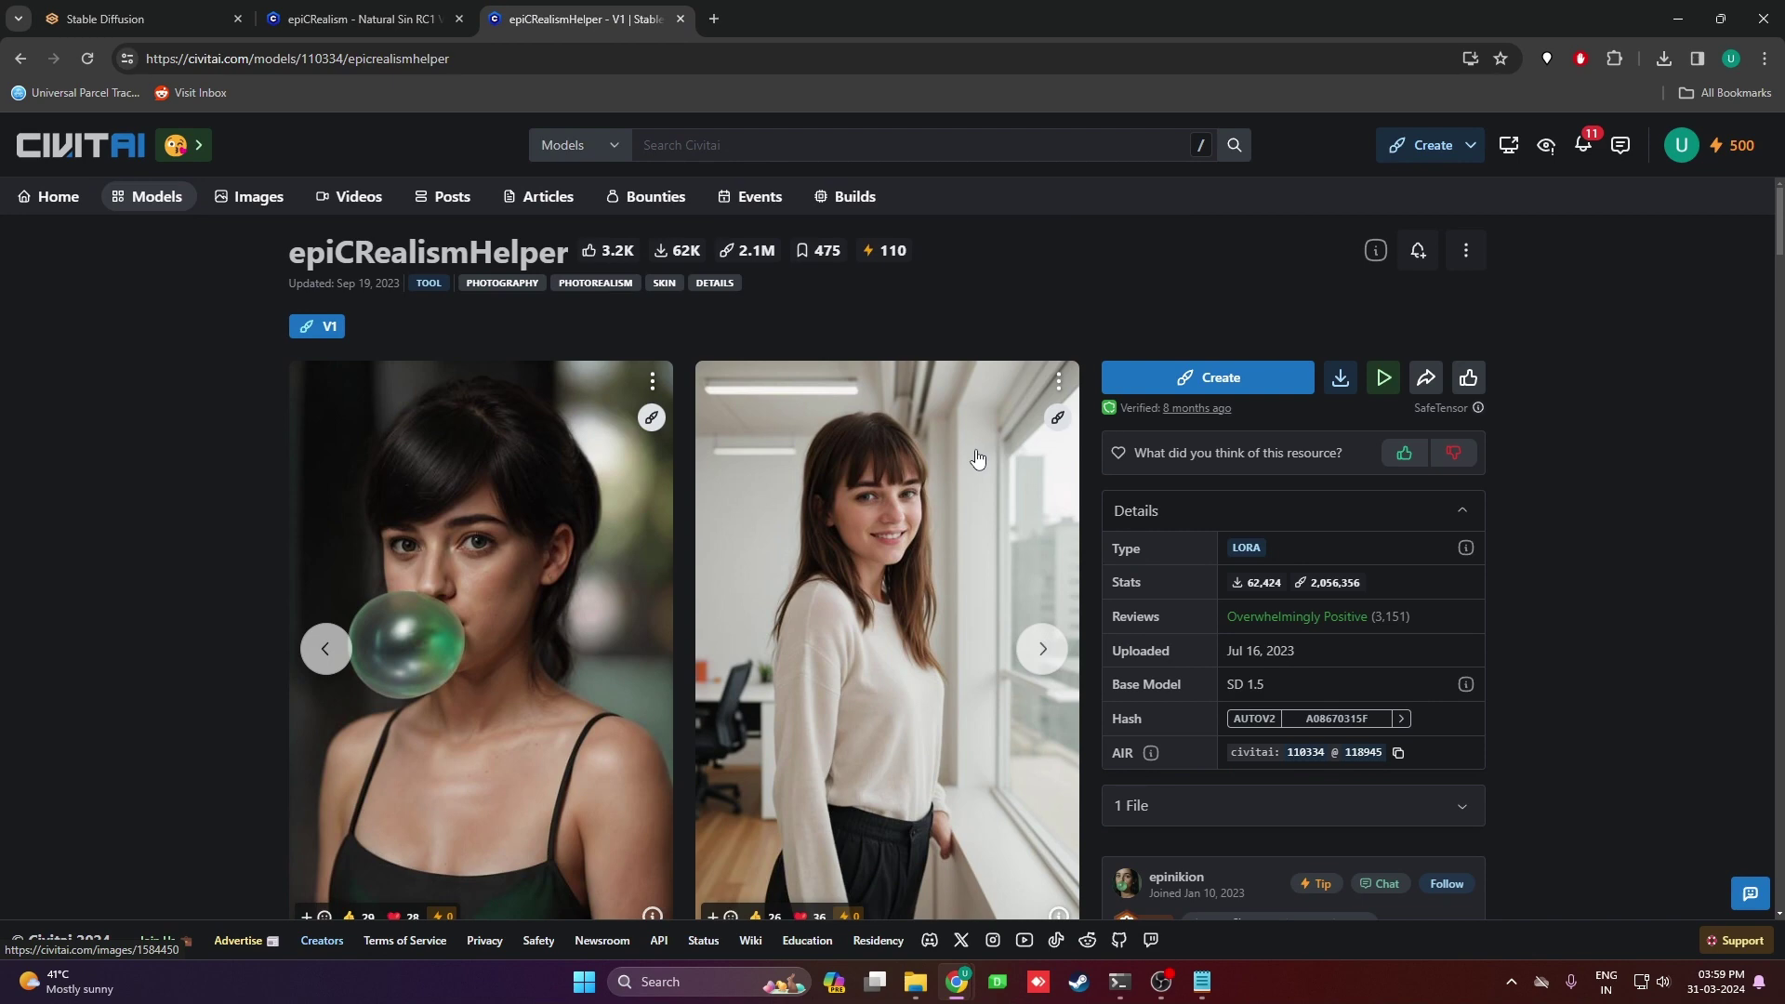
pyautogui.scroll(-2, 976, 458)
pyautogui.scroll(2, 1023, 604)
# Page through the example images and open the pink-haired portrait with its generation data.
pyautogui.click(1046, 660)
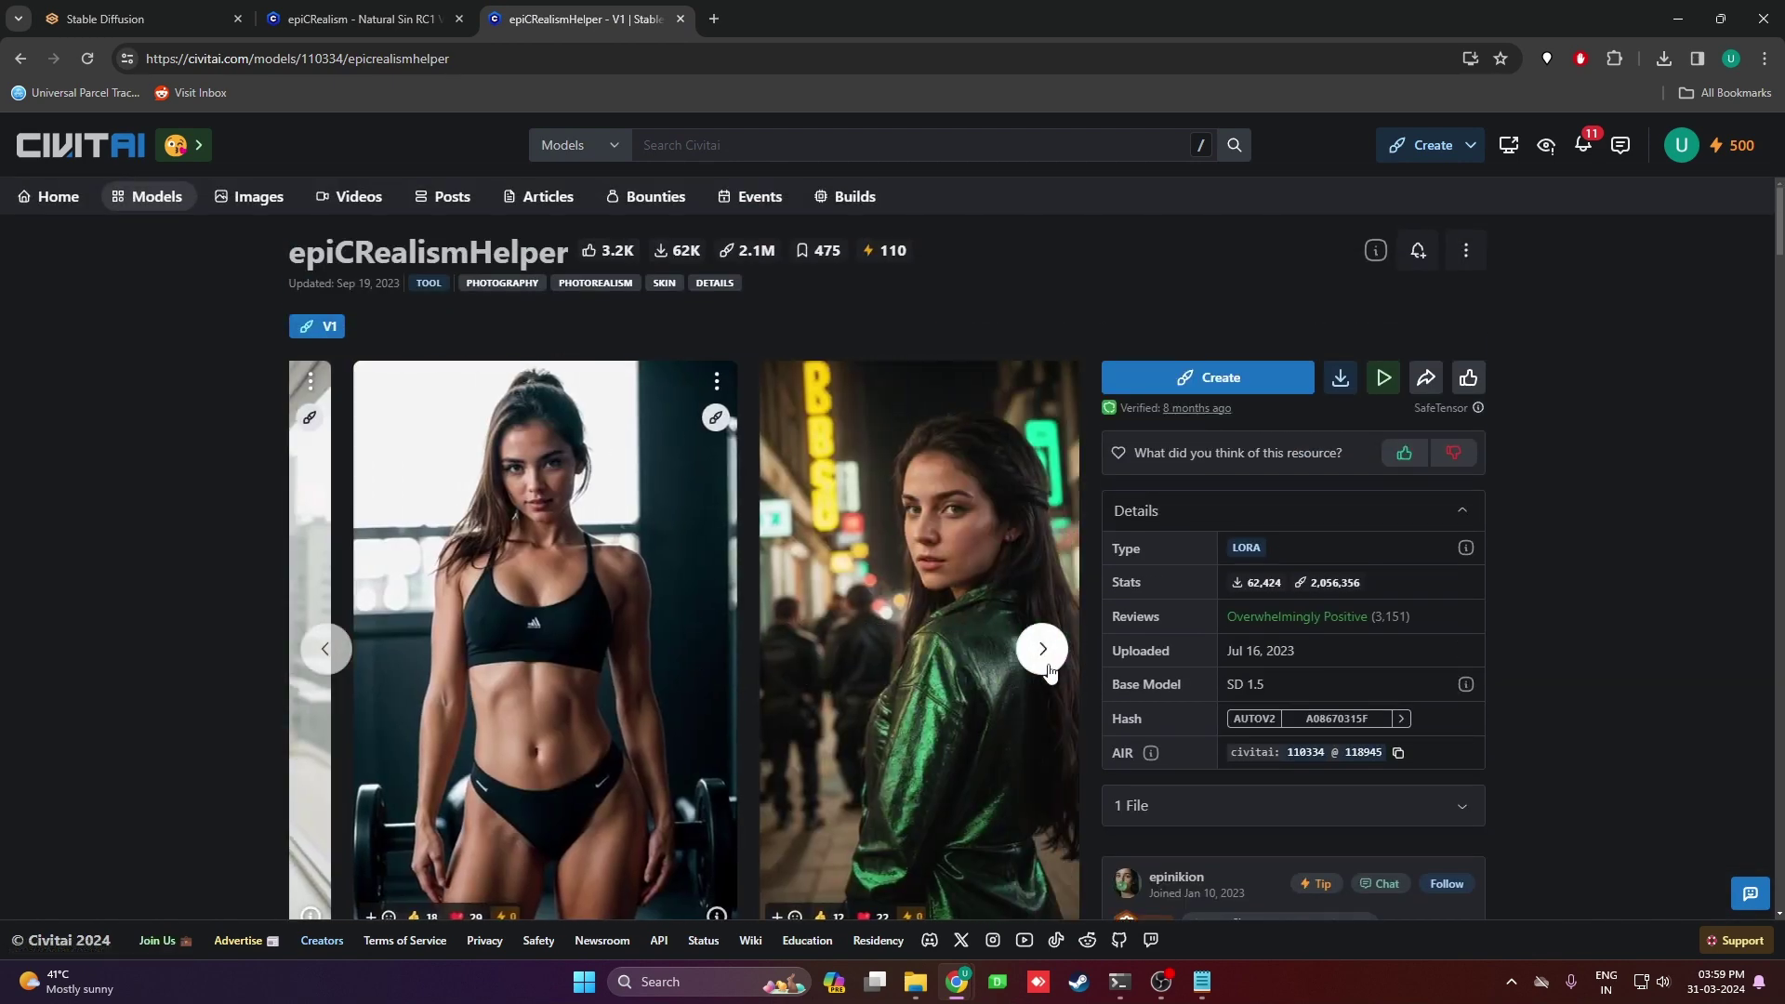
pyautogui.click(1045, 658)
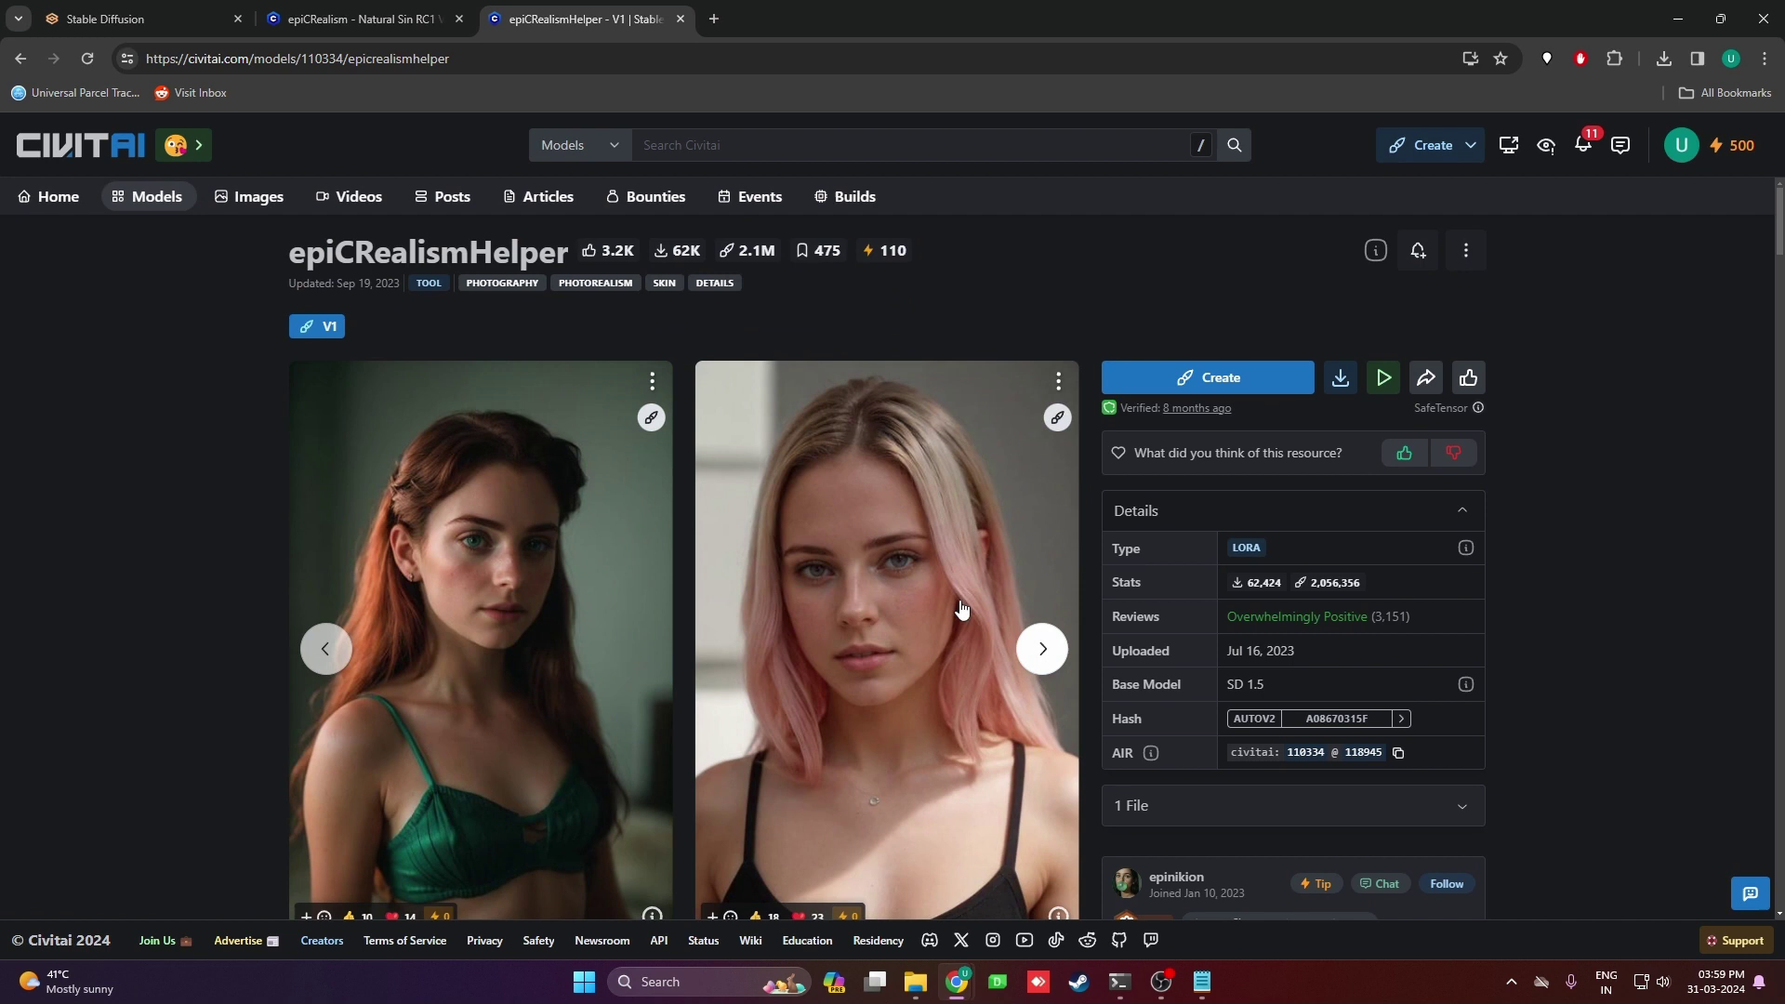
pyautogui.click(962, 609)
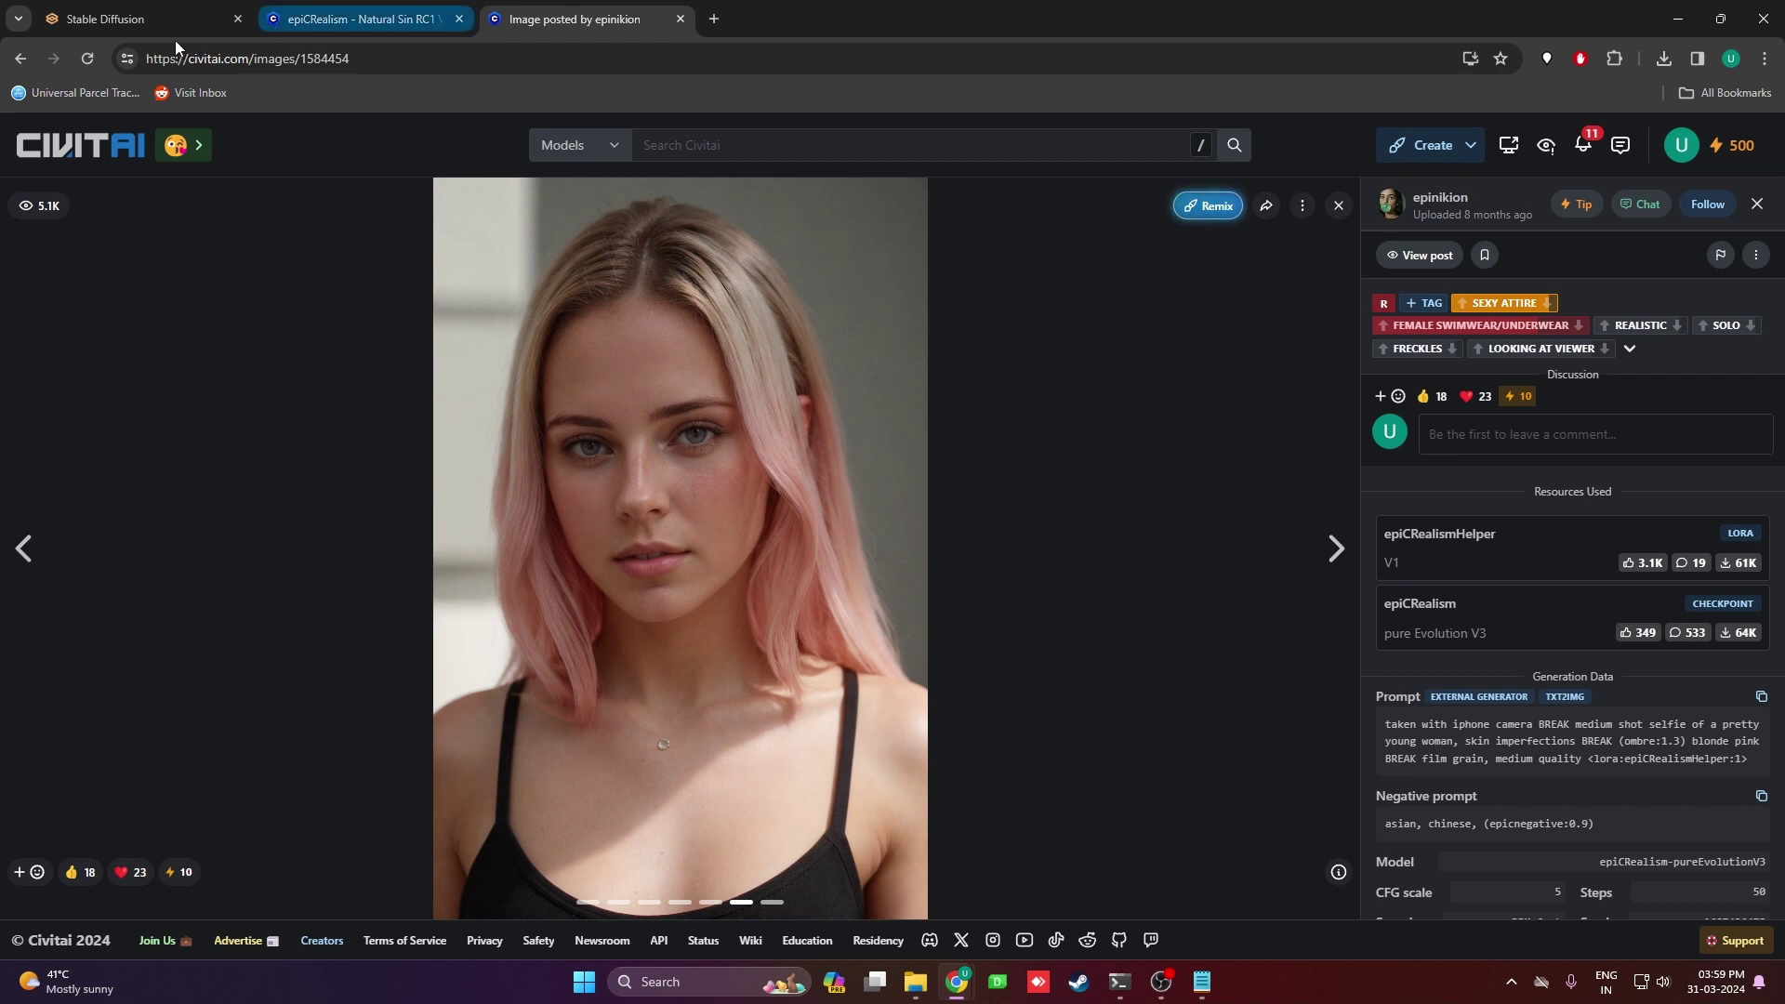
pyautogui.click(91, 35)
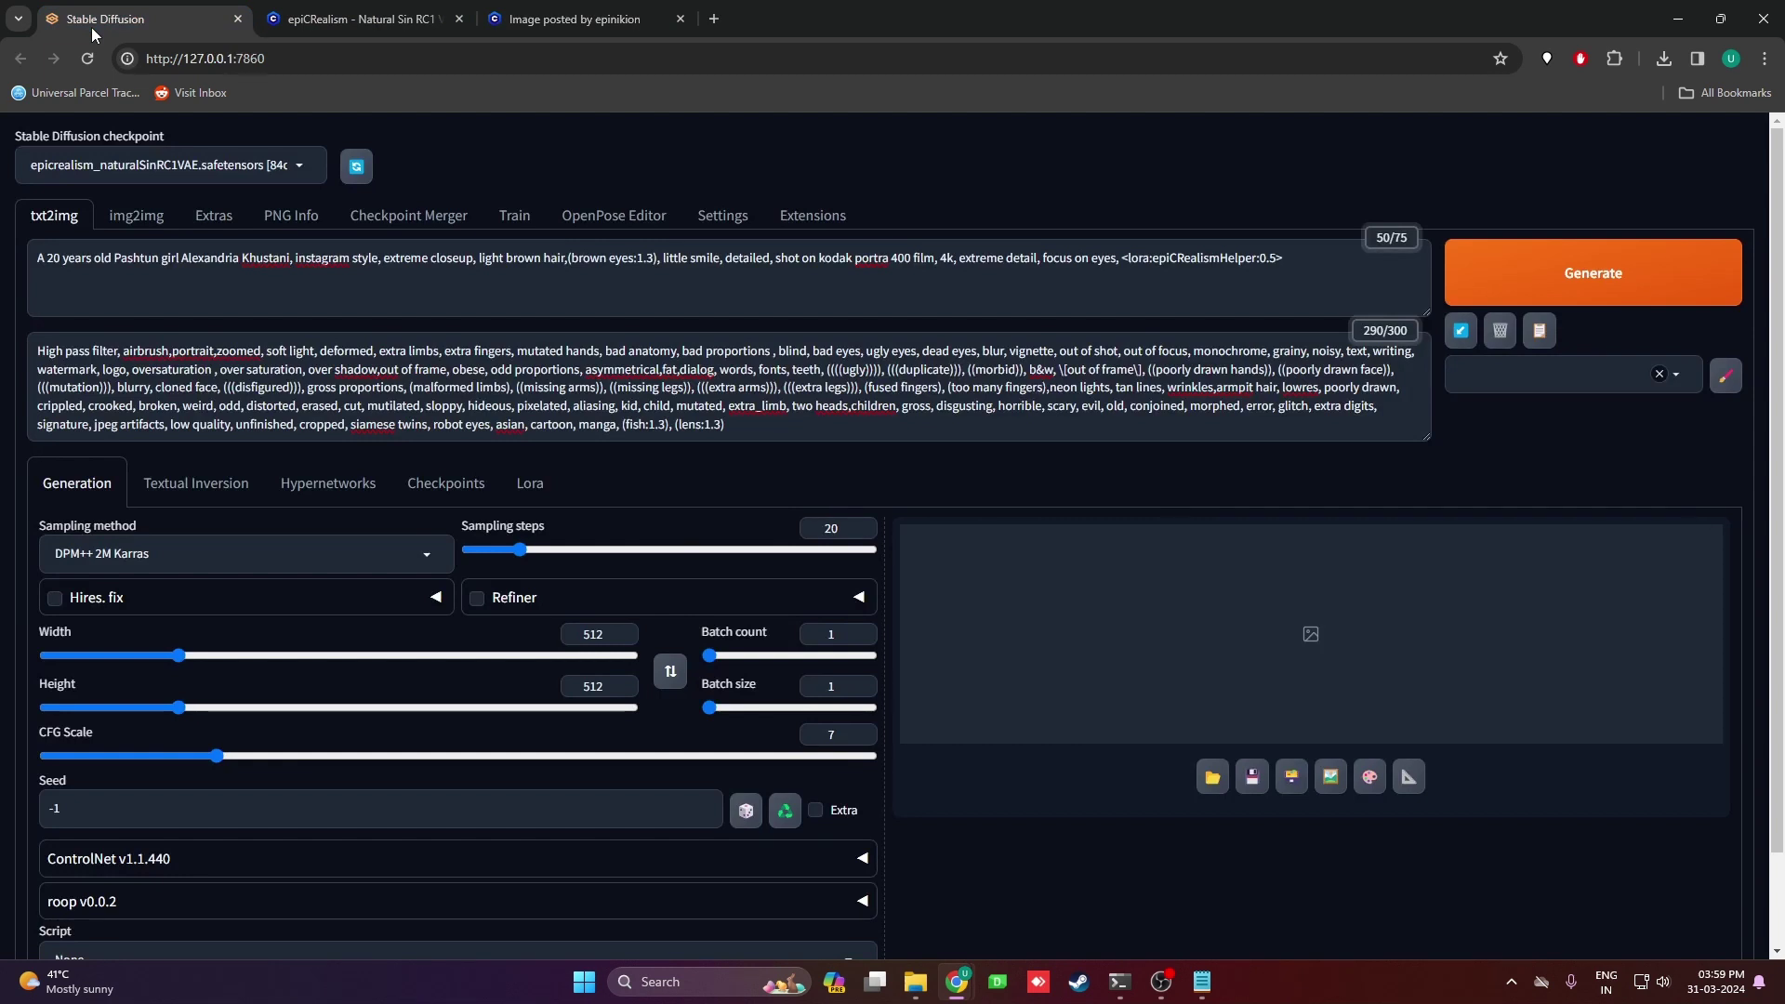
# Search the available extensions for 'roop', installed ones included, to confirm sd-webui-roop is installed.
pyautogui.click(827, 220)
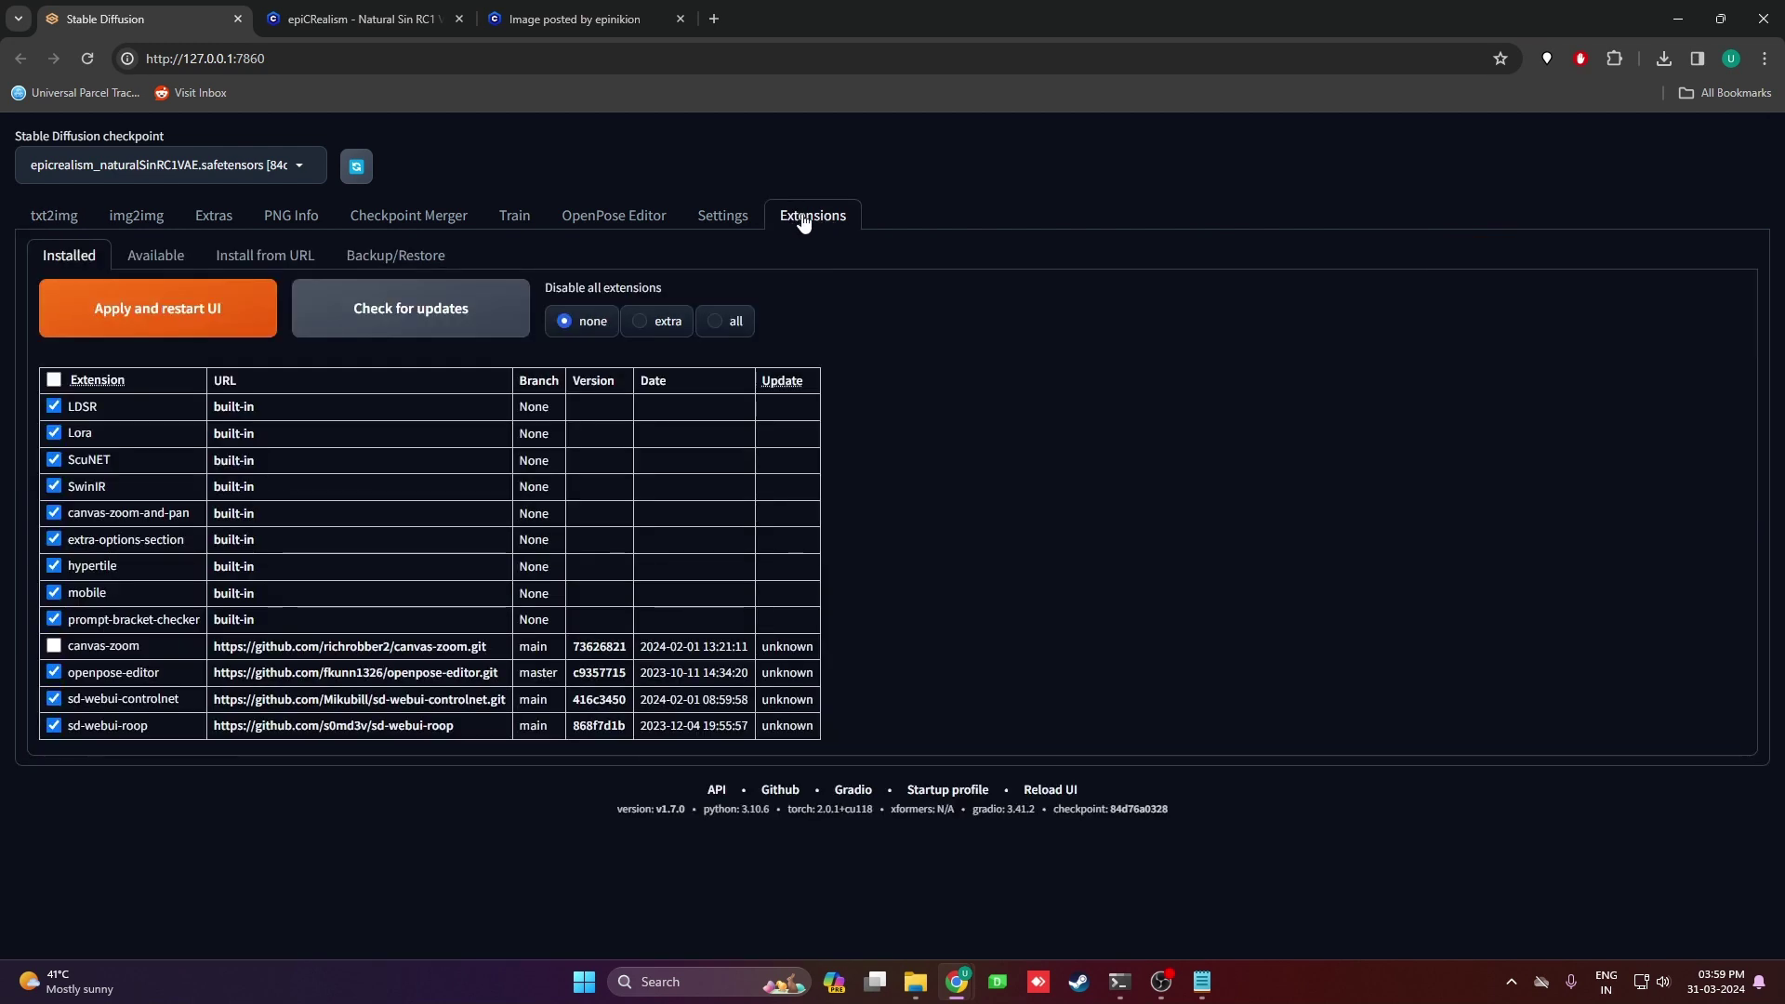
pyautogui.click(144, 265)
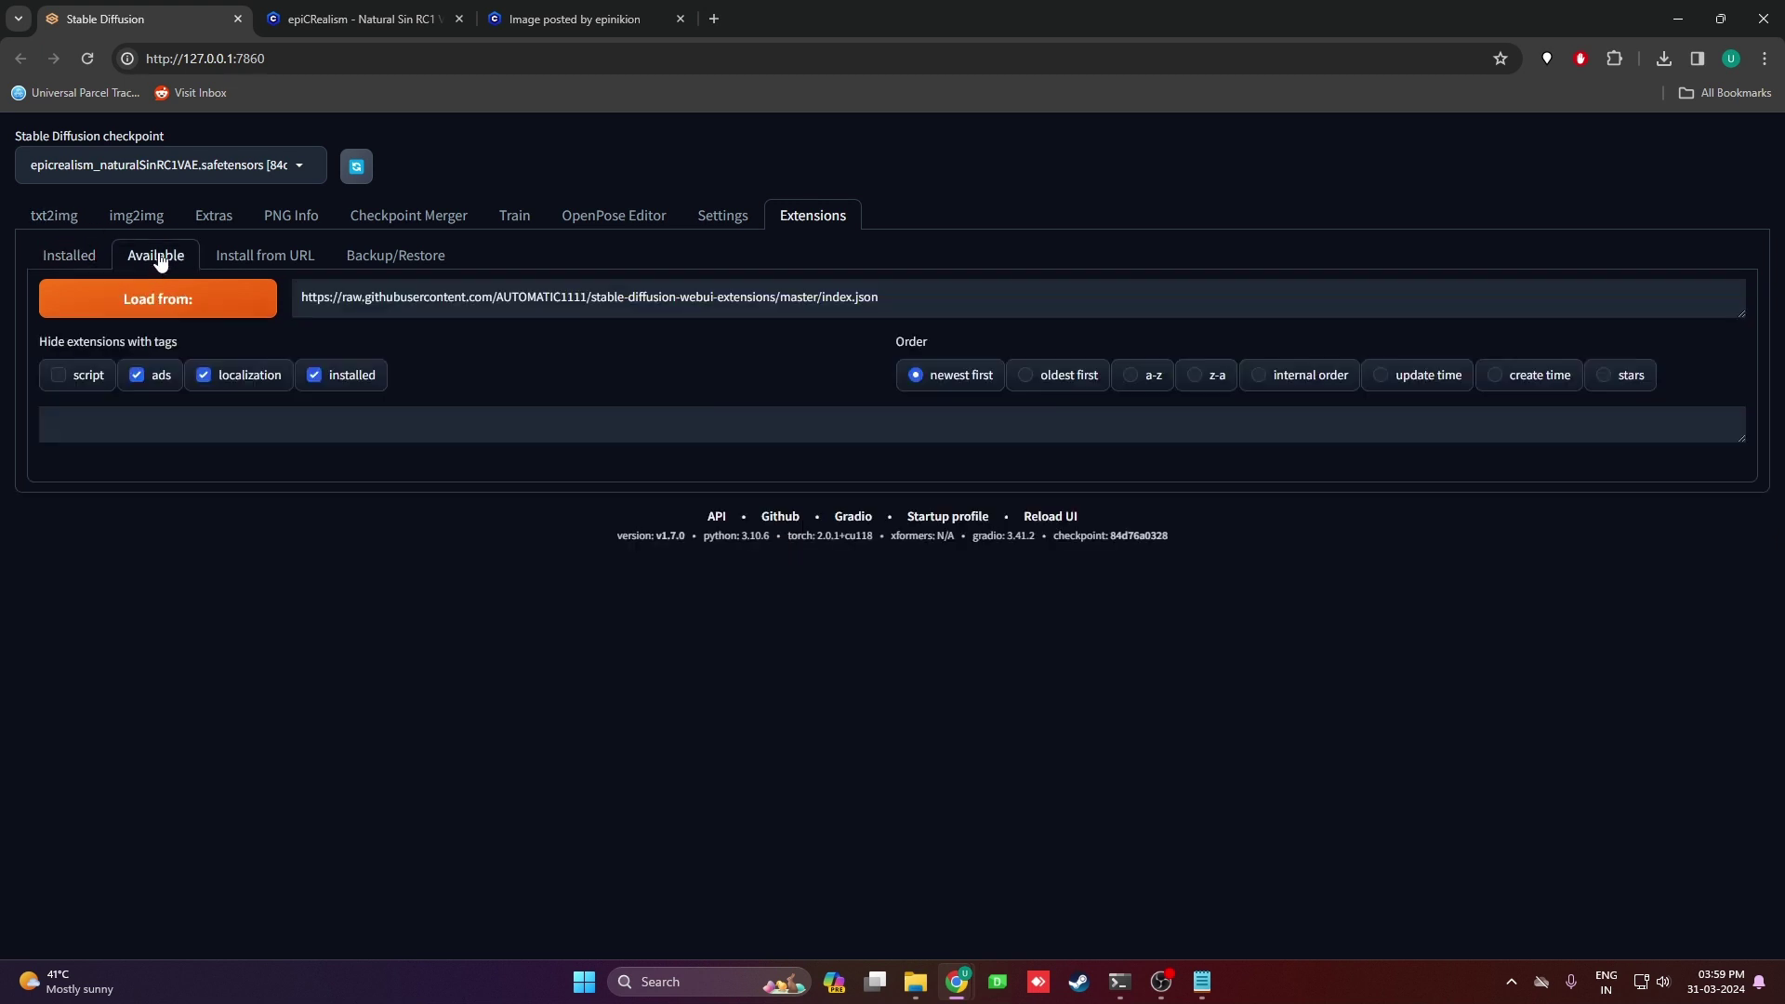
pyautogui.click(181, 303)
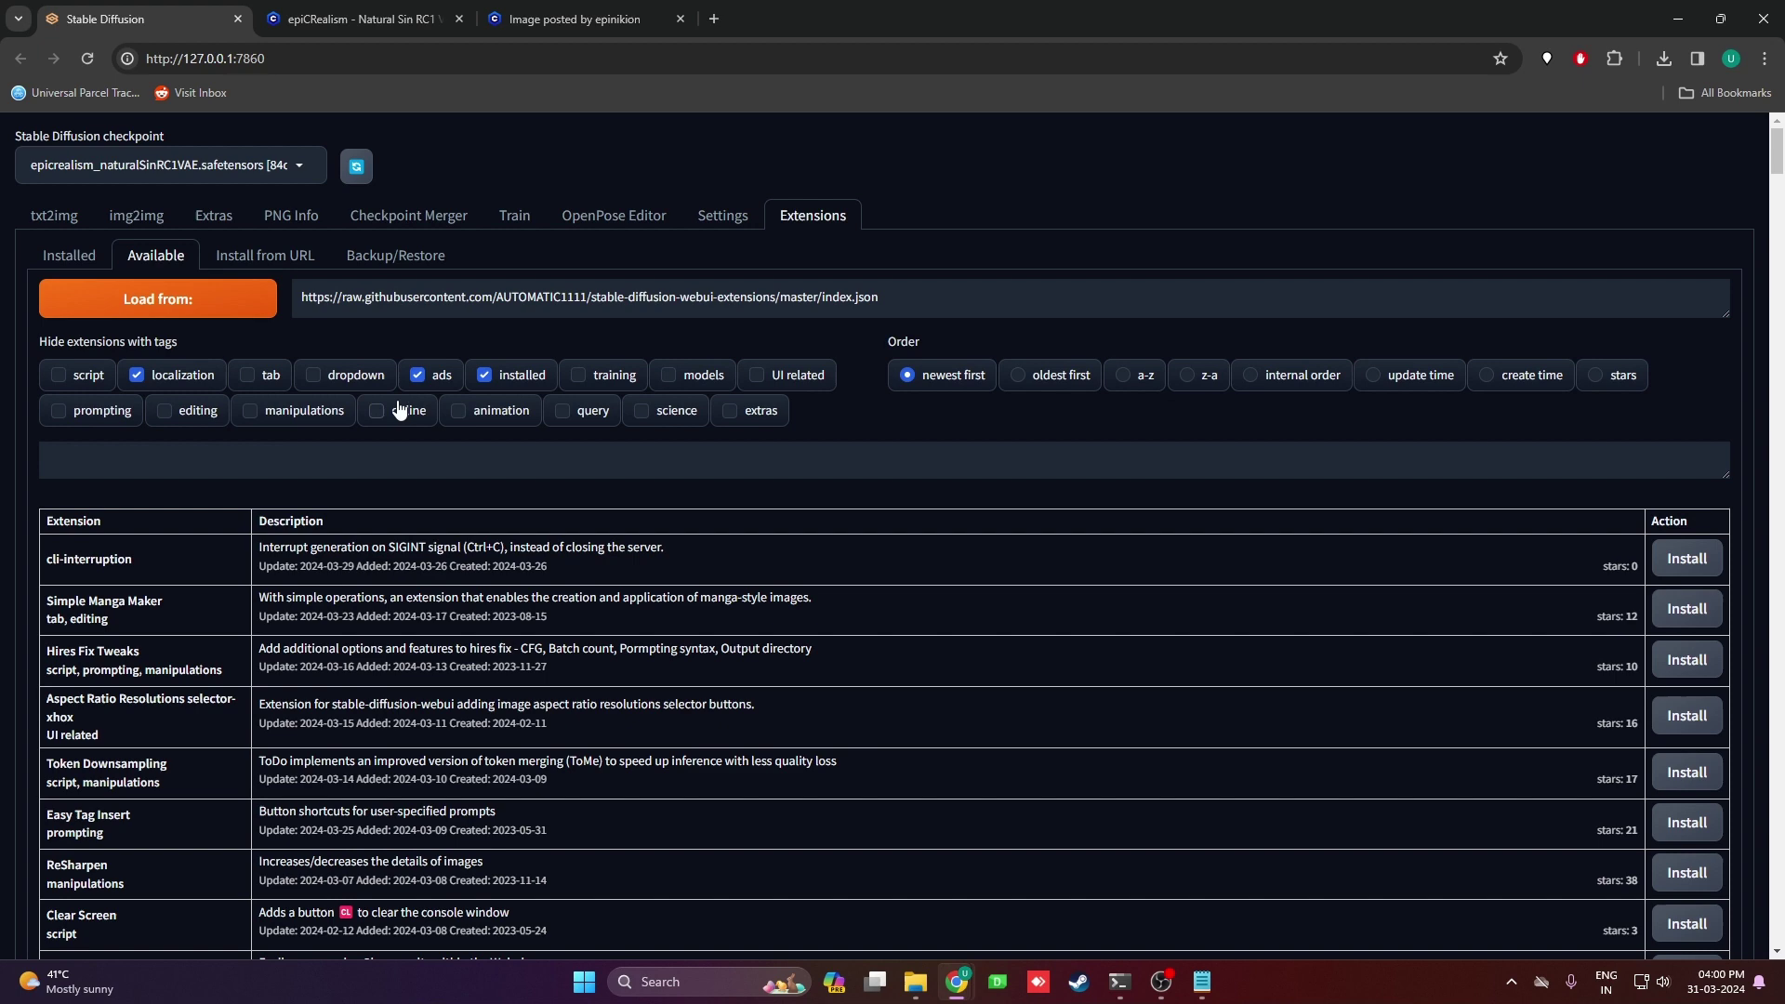
pyautogui.click(498, 377)
pyautogui.click(359, 464)
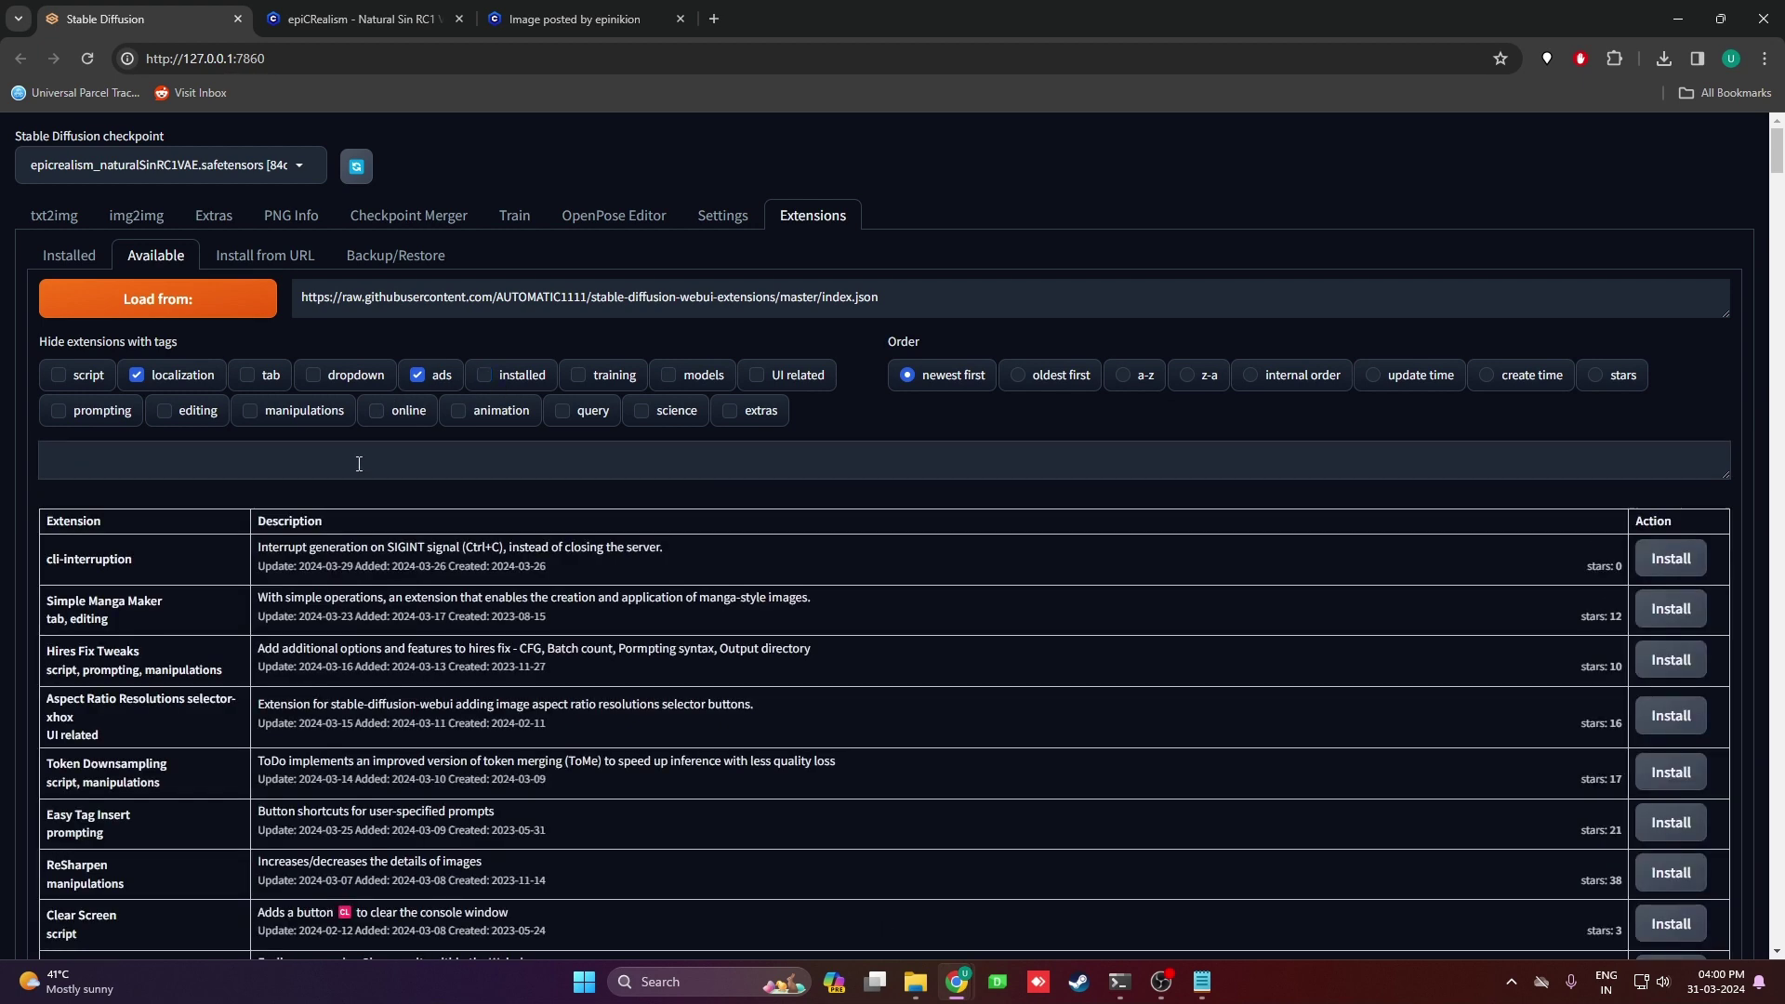
pyautogui.write('roop')
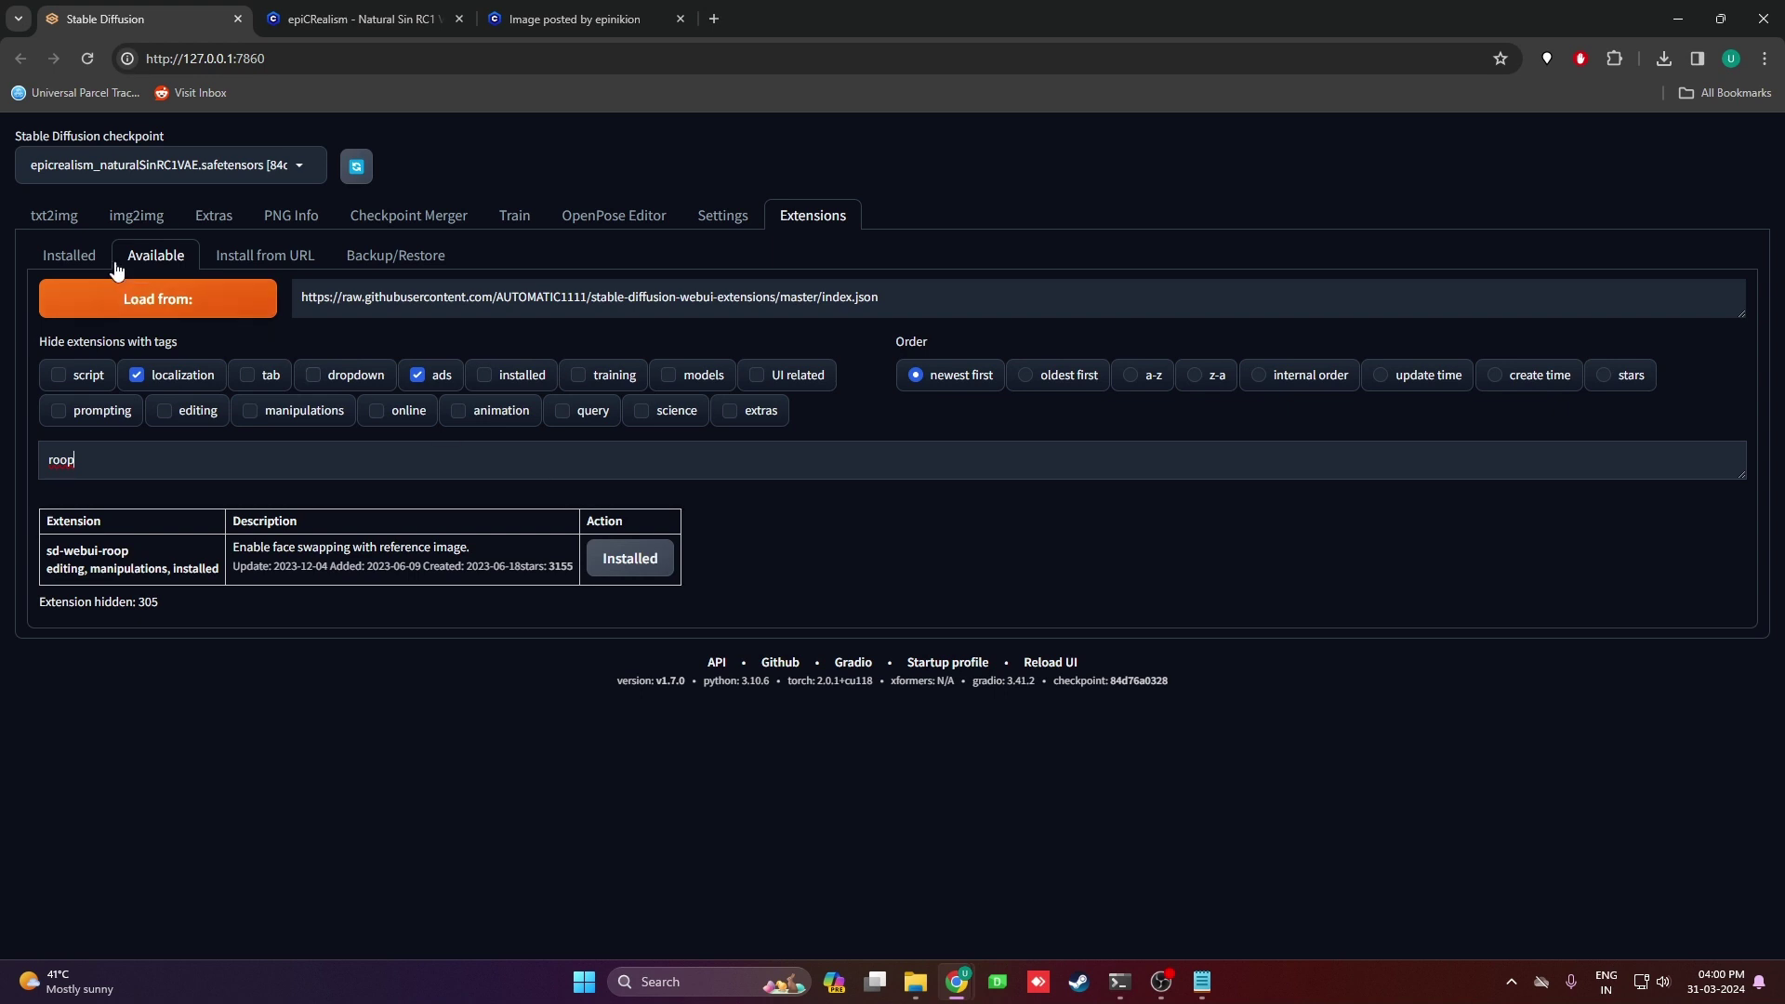
pyautogui.click(77, 227)
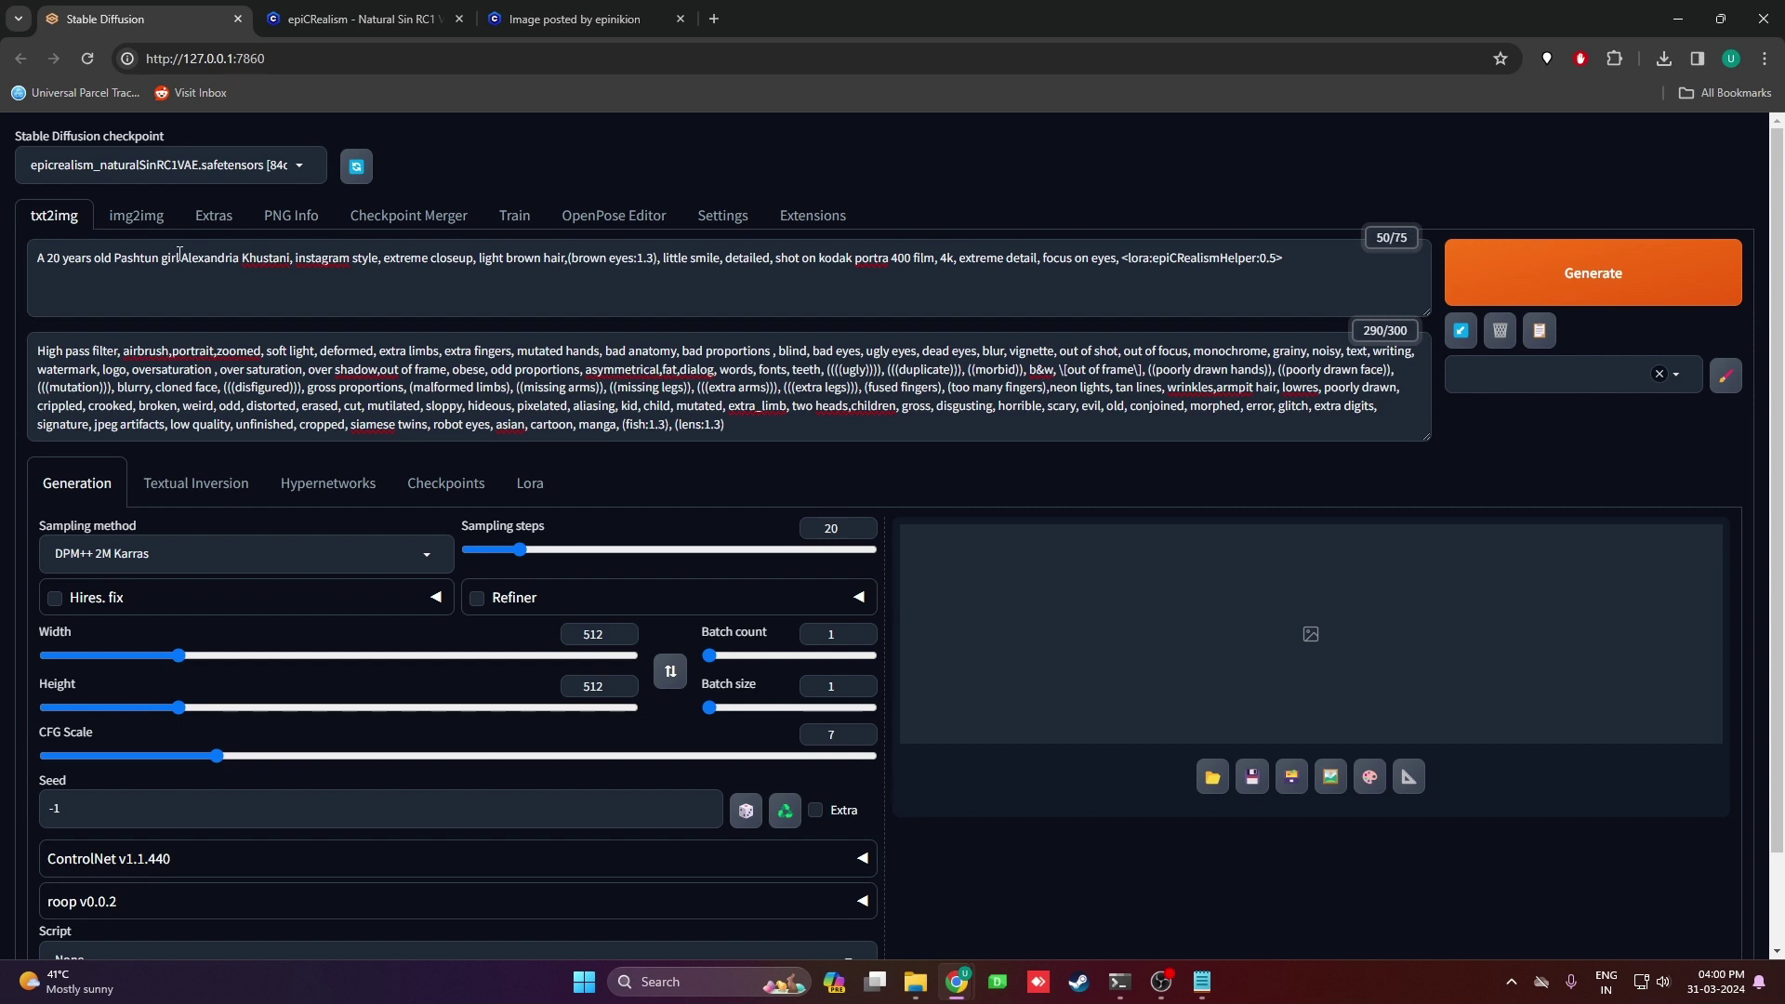
pyautogui.moveTo(37, 259); pyautogui.dragTo(170, 271)
pyautogui.click(59, 263)
pyautogui.click(290, 264)
pyautogui.click(75, 271)
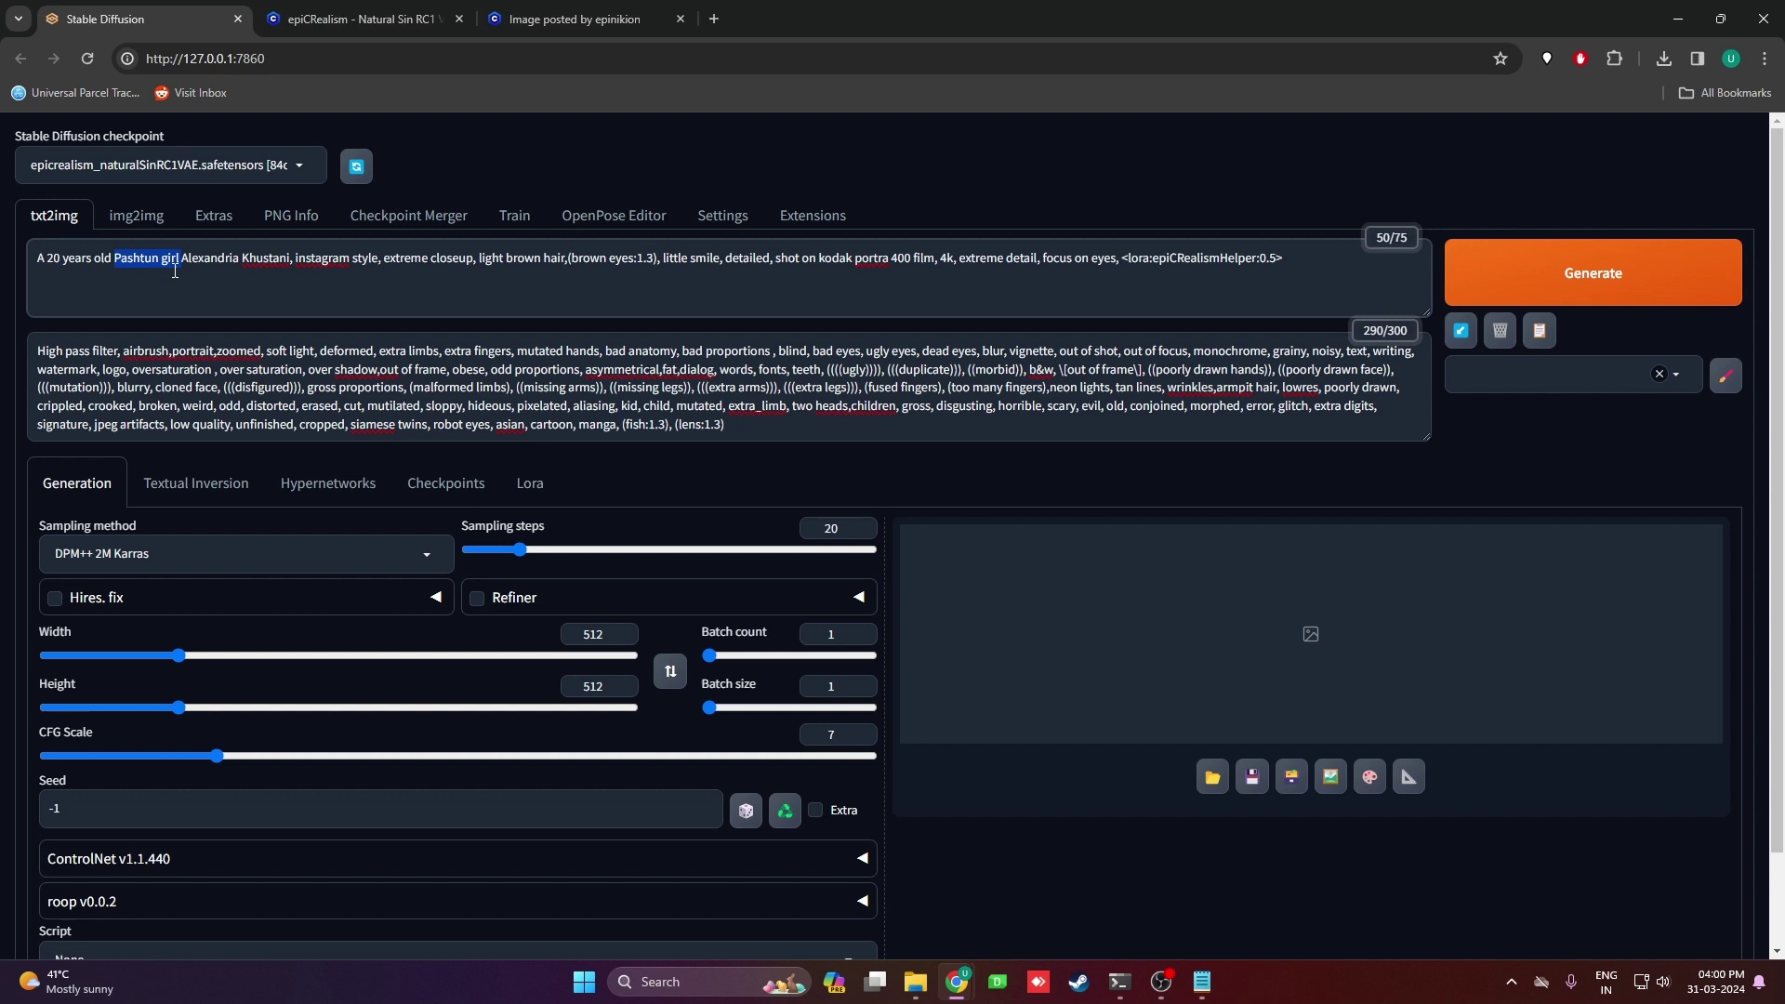
pyautogui.moveTo(181, 261); pyautogui.dragTo(292, 280)
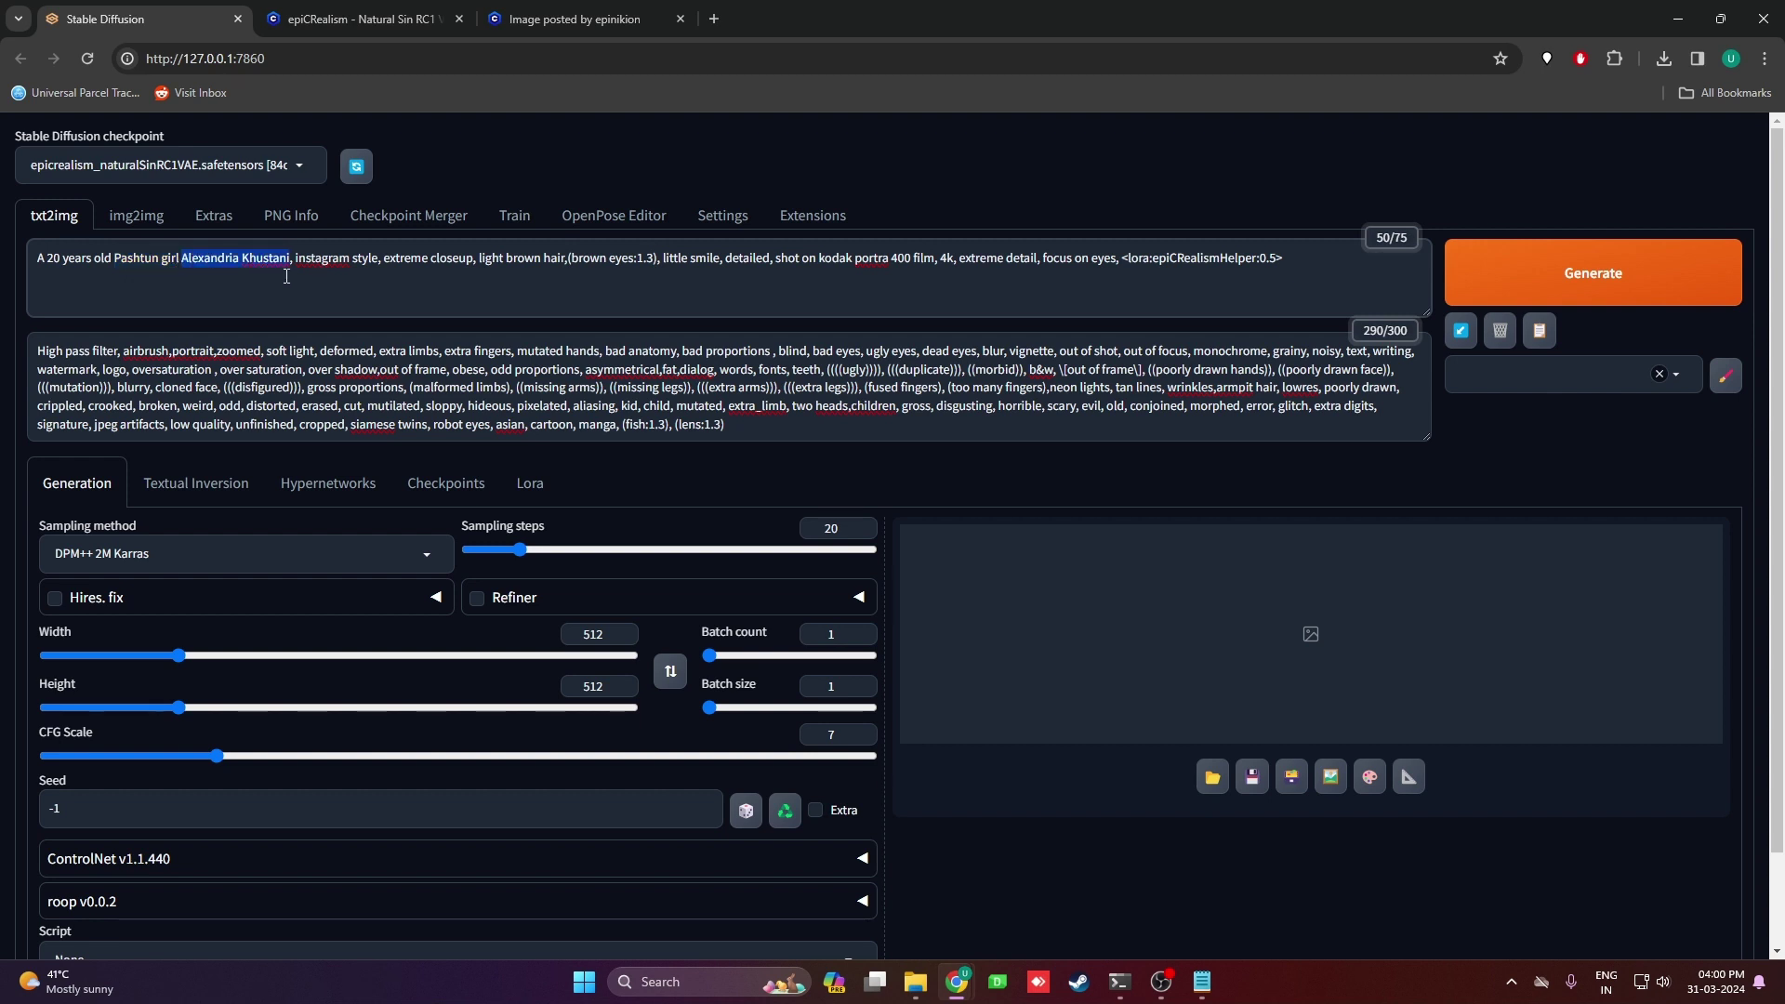
pyautogui.doubleClick(205, 263)
pyautogui.click(205, 266)
pyautogui.moveTo(114, 261); pyautogui.dragTo(181, 261)
pyautogui.doubleClick(210, 257)
pyautogui.doubleClick(275, 257)
pyautogui.click(276, 256)
pyautogui.moveTo(37, 258); pyautogui.dragTo(290, 261)
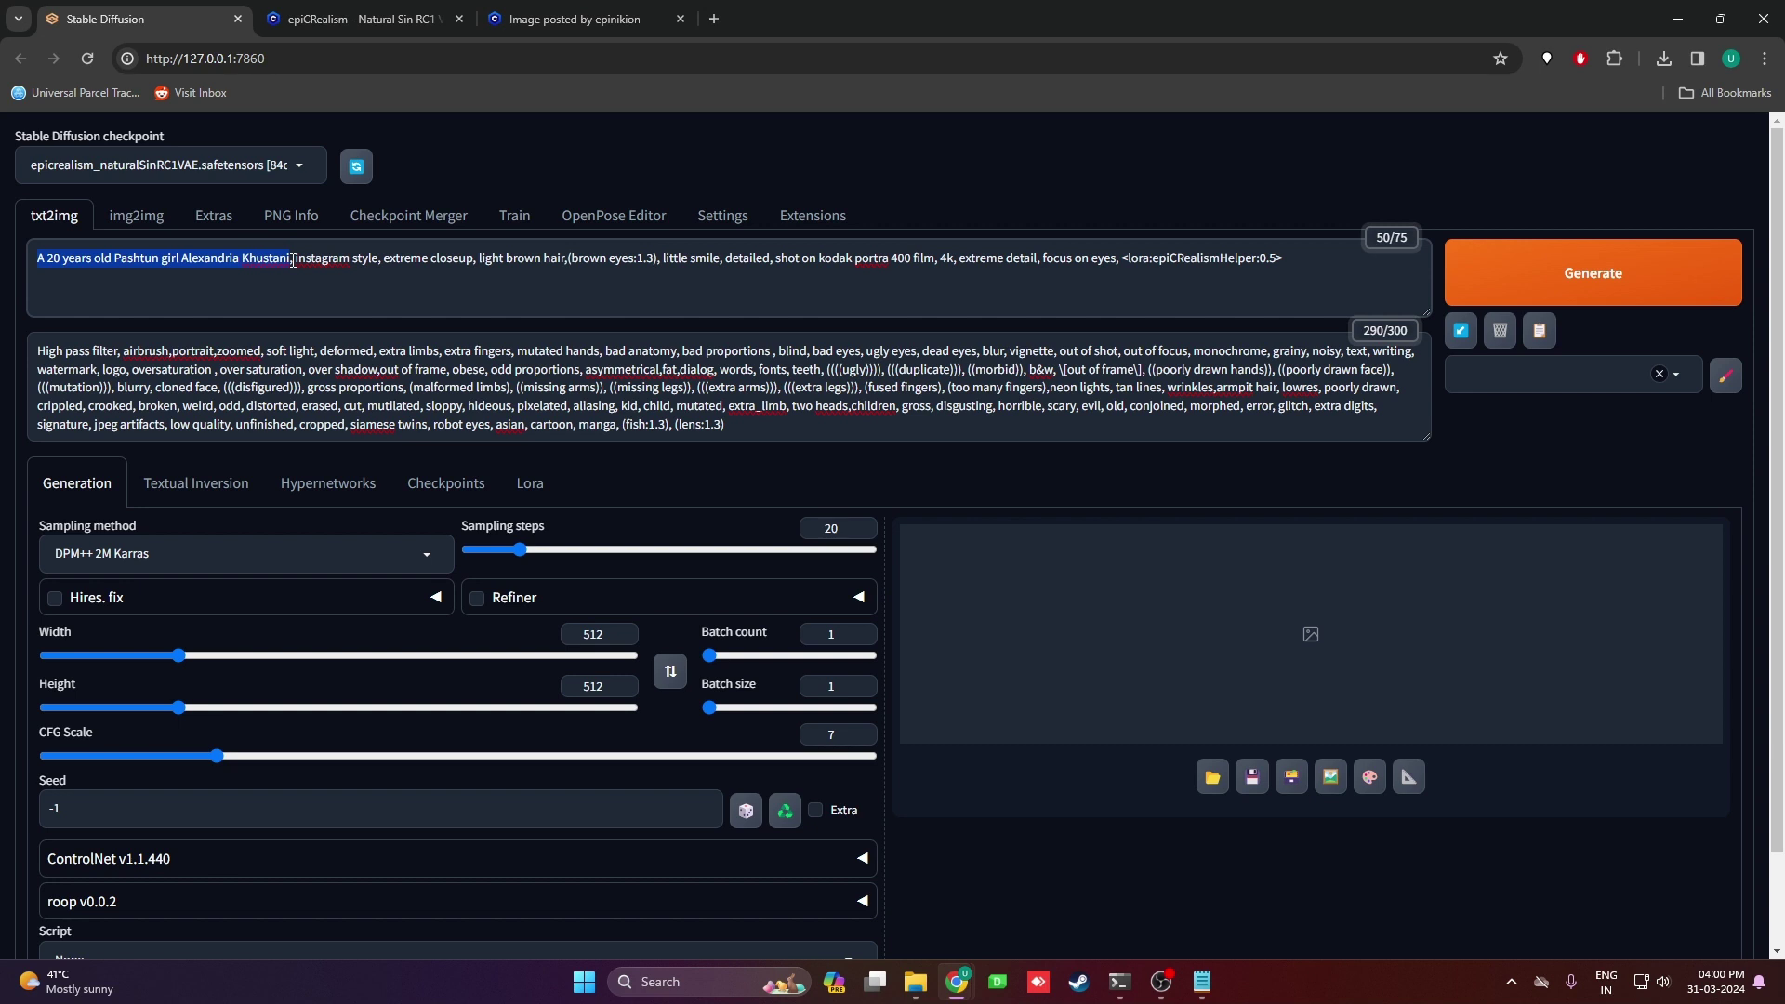
pyautogui.moveTo(294, 260); pyautogui.dragTo(410, 252)
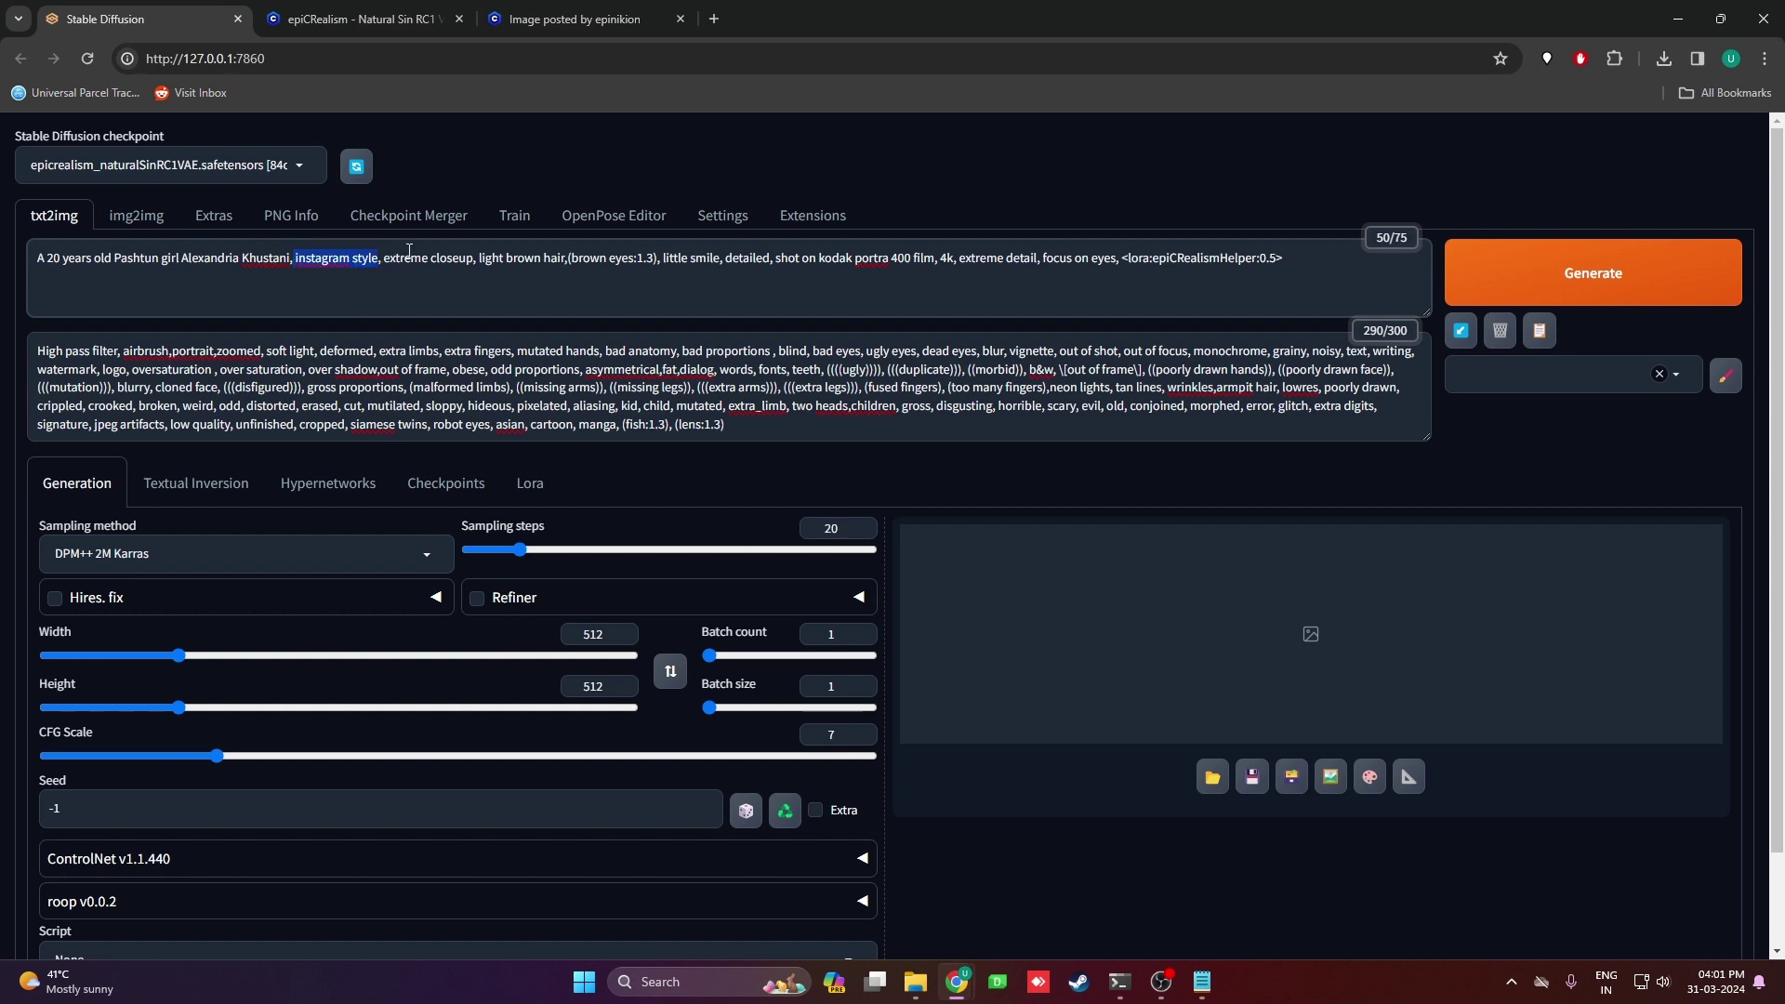
pyautogui.click(480, 263)
pyautogui.moveTo(776, 263); pyautogui.dragTo(935, 266)
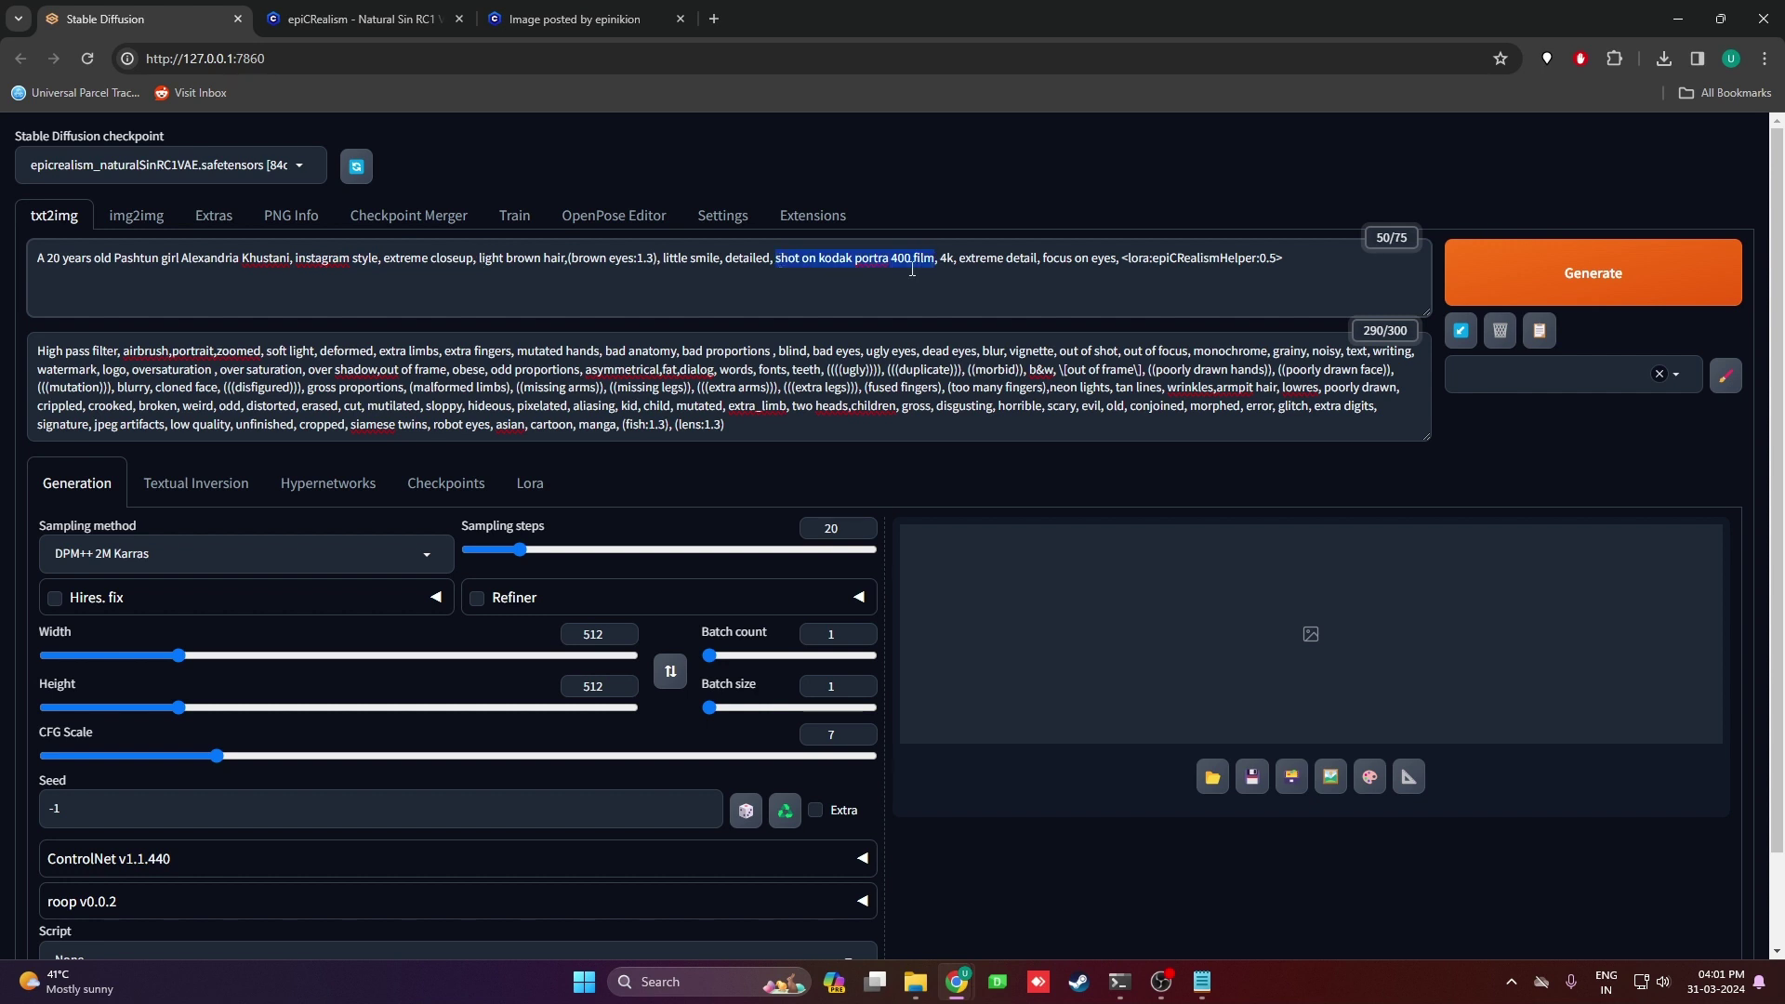
pyautogui.click(922, 265)
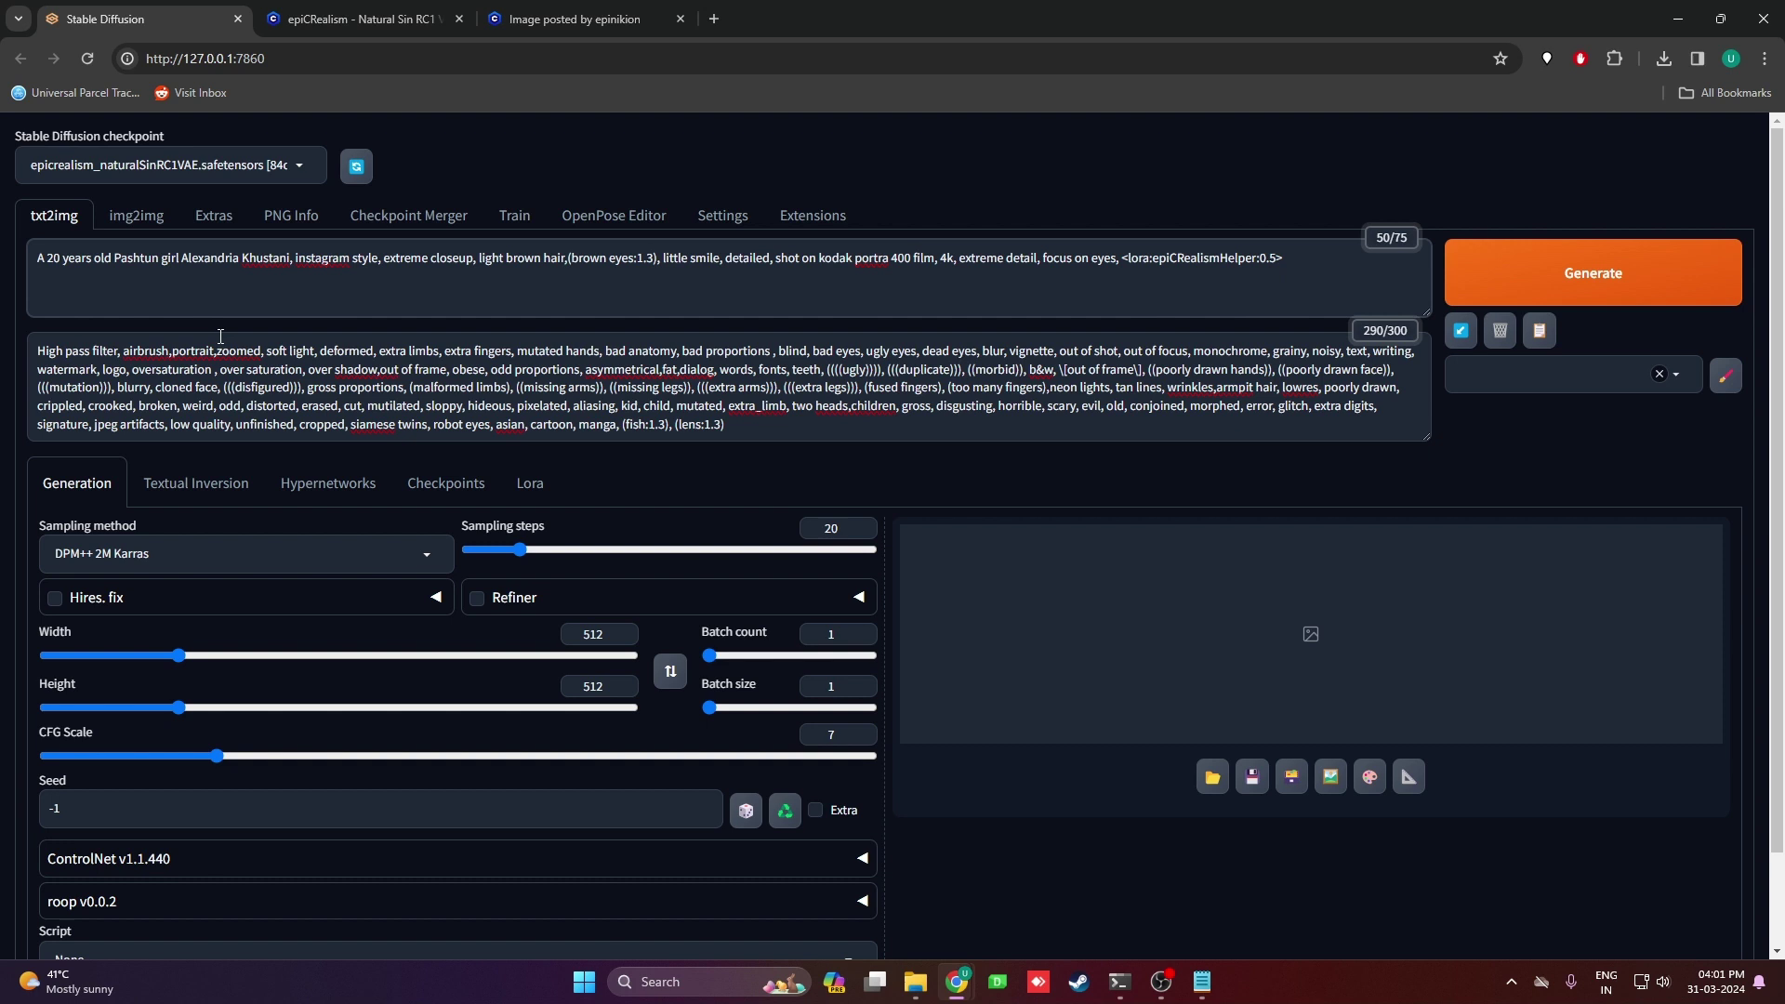
# Select the negative prompt text, then deselect it without changes.
pyautogui.moveTo(39, 351); pyautogui.dragTo(822, 424)
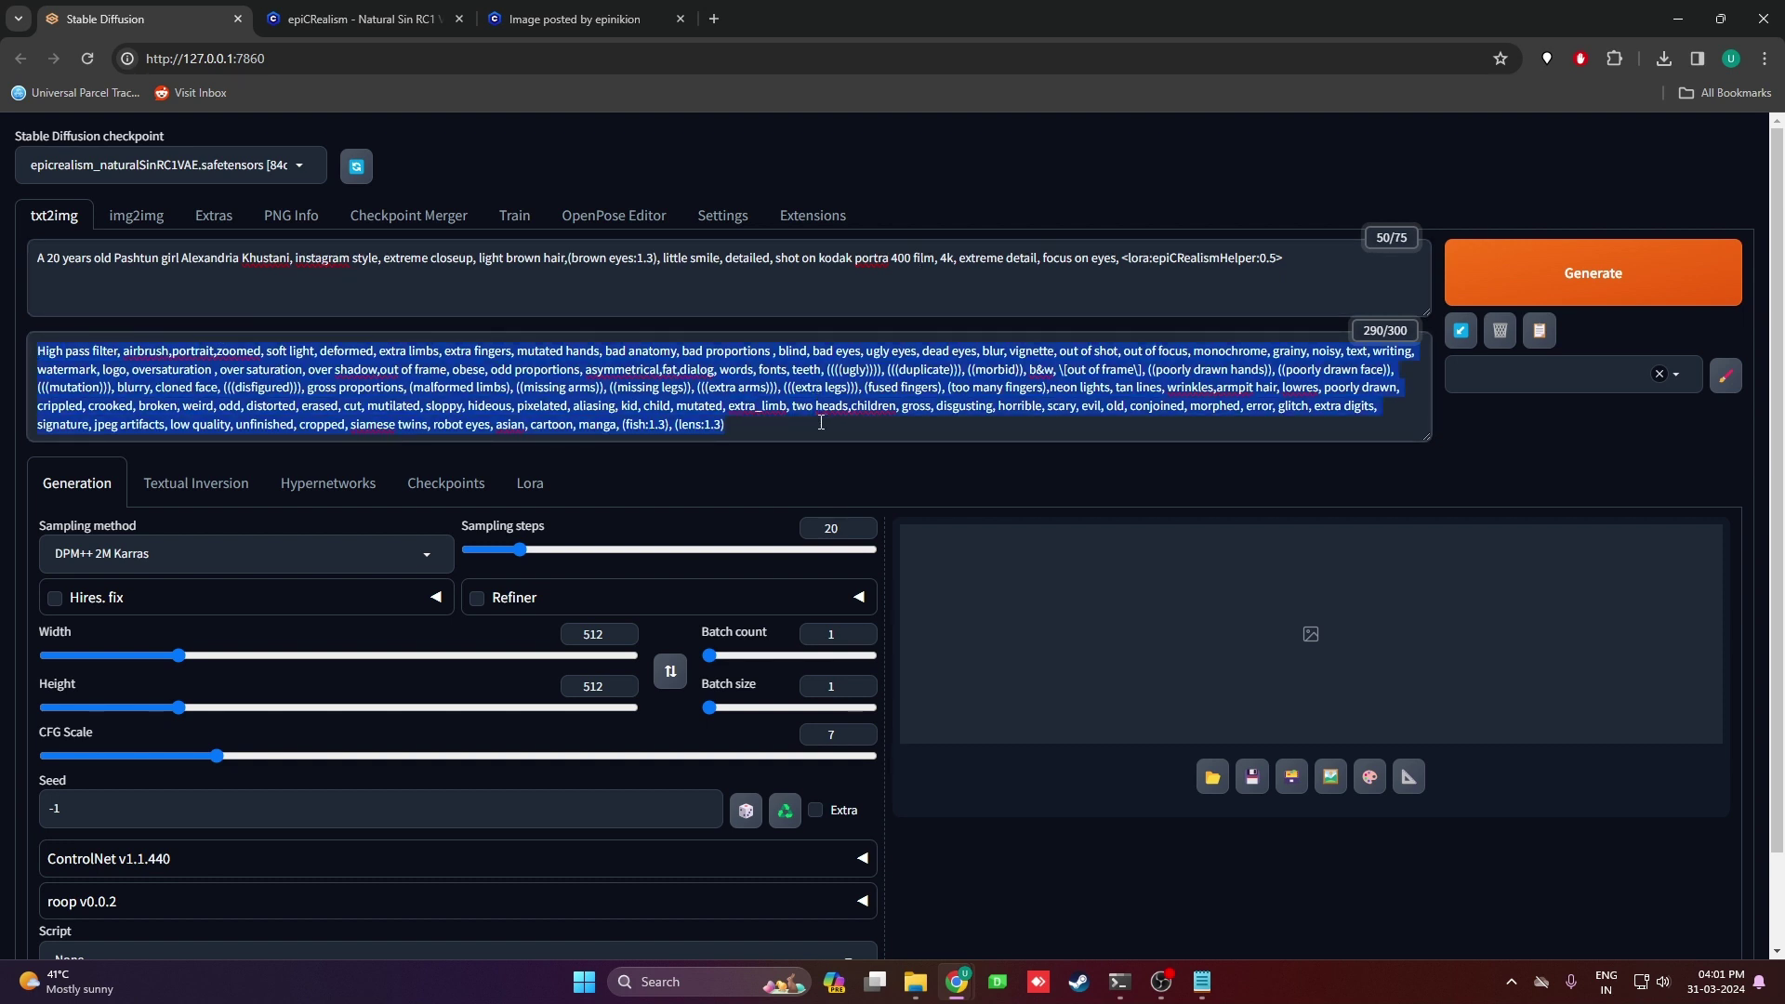
pyautogui.moveTo(821, 424); pyautogui.dragTo(124, 351)
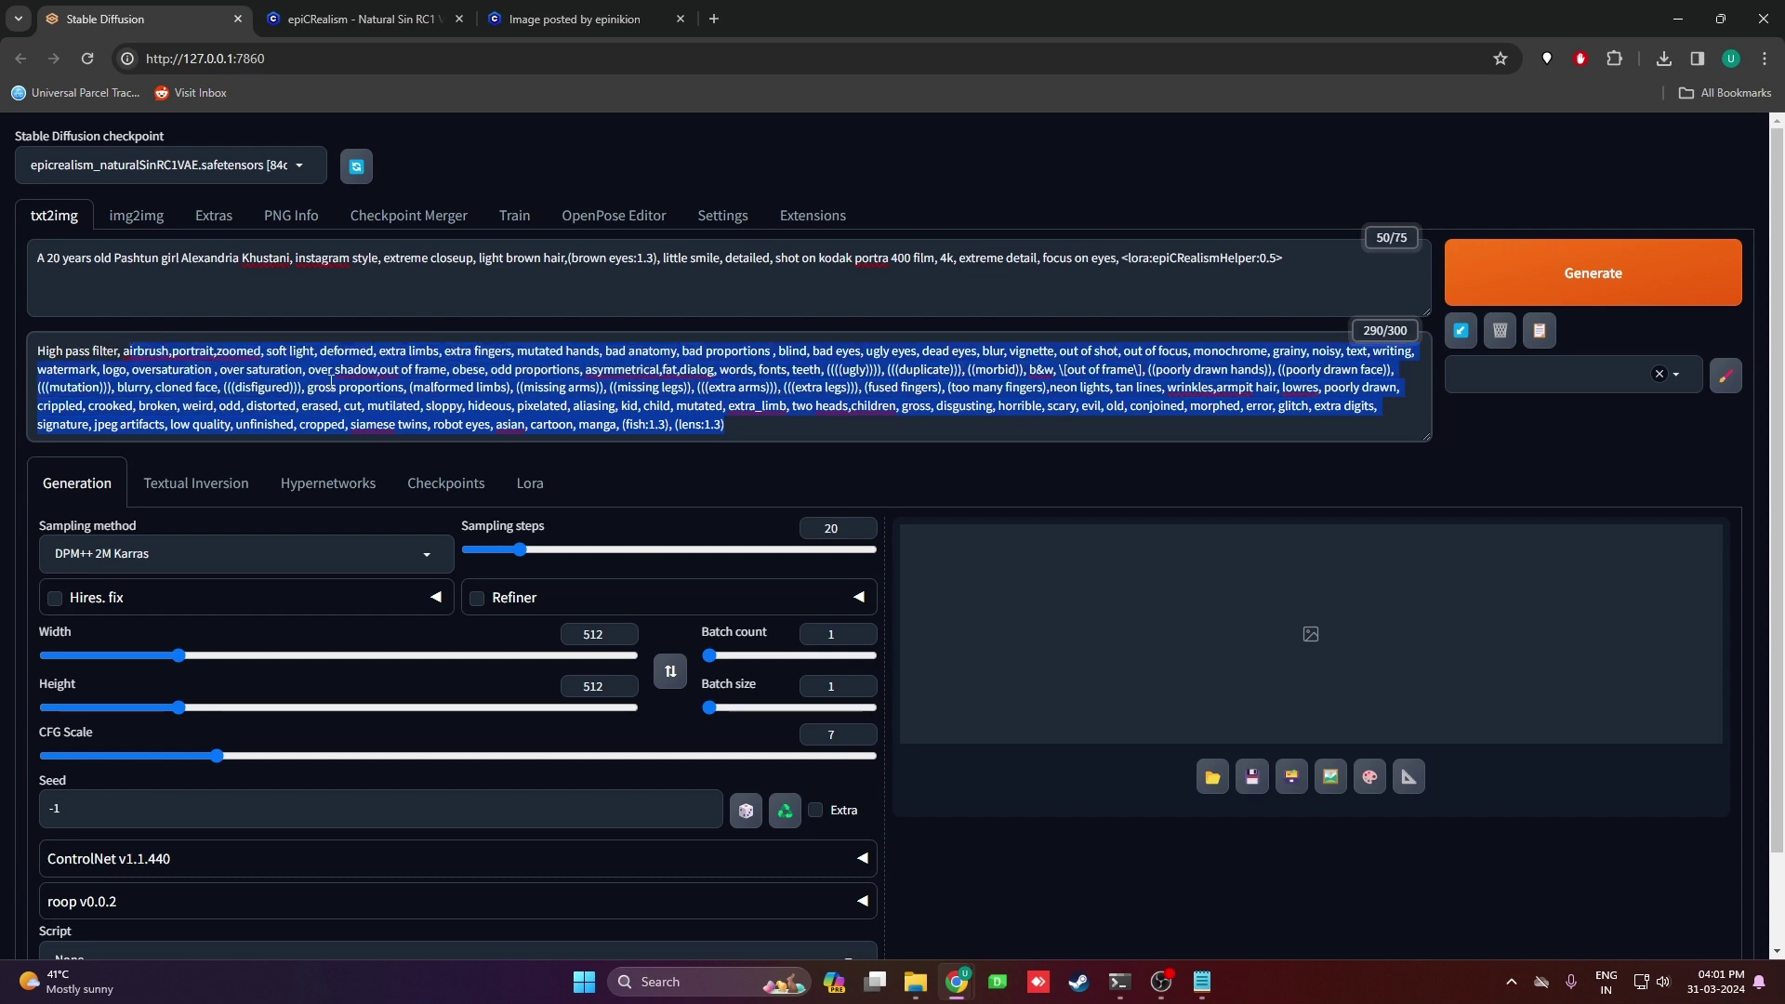
pyautogui.click(367, 387)
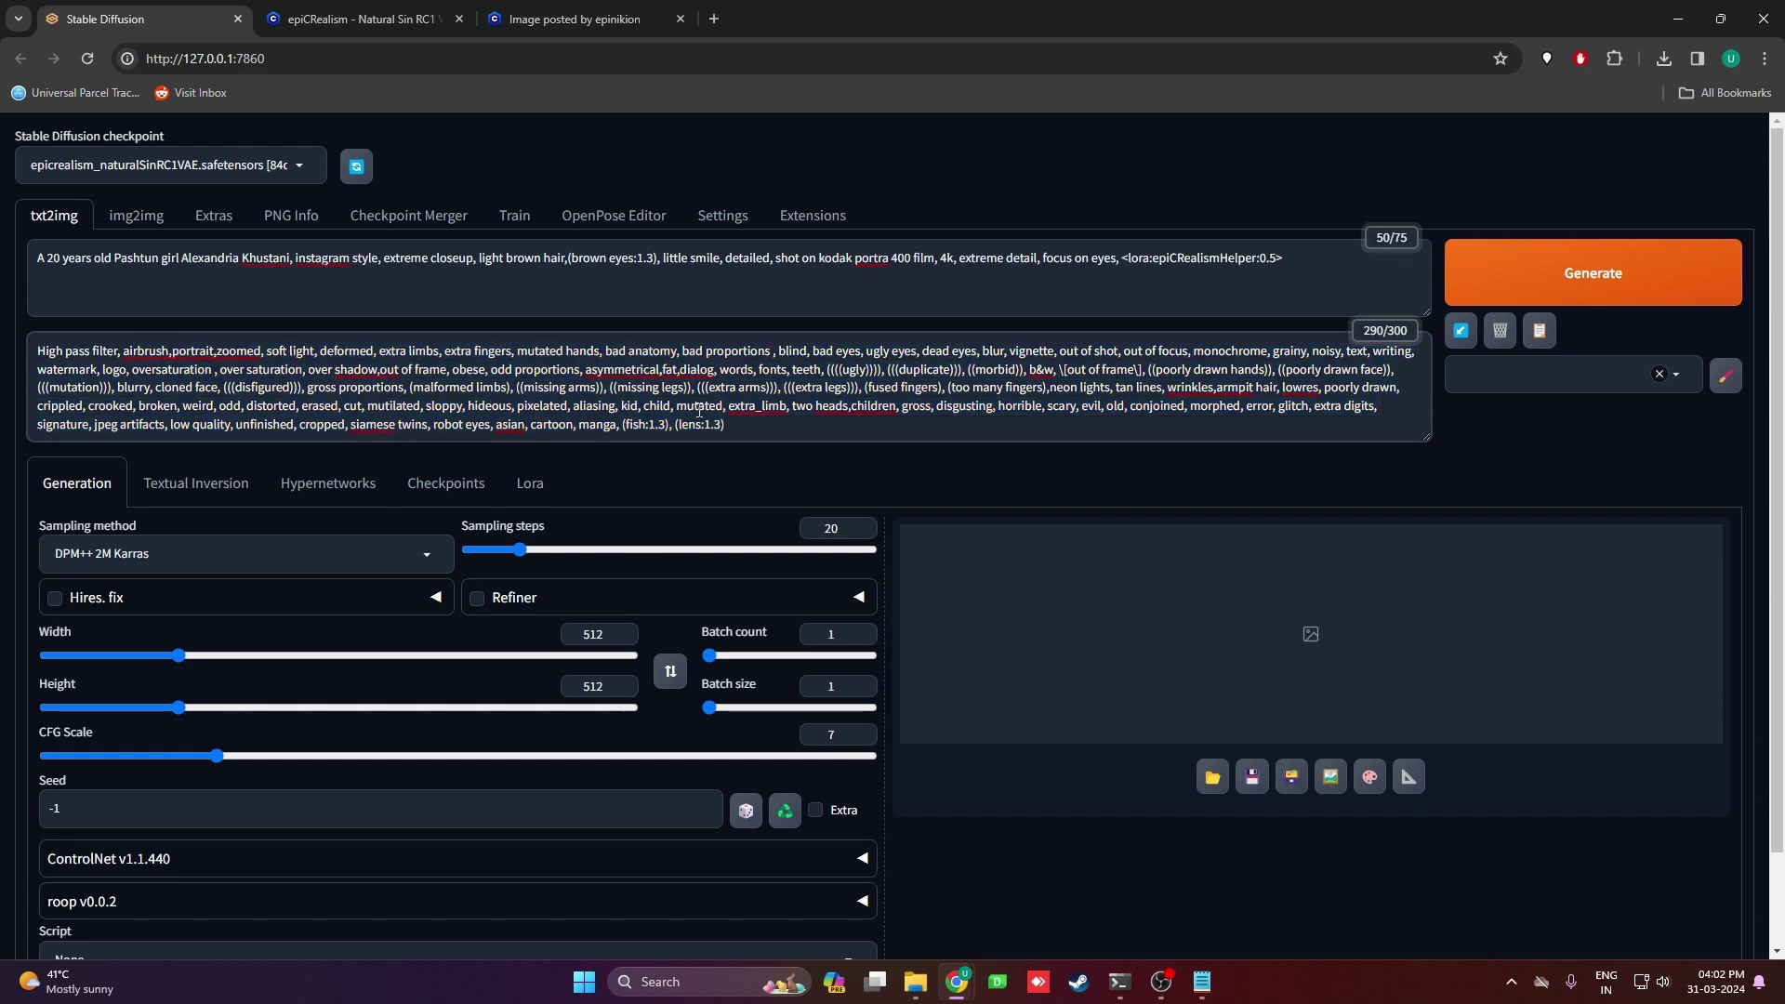
pyautogui.moveTo(873, 434); pyautogui.dragTo(639, 347)
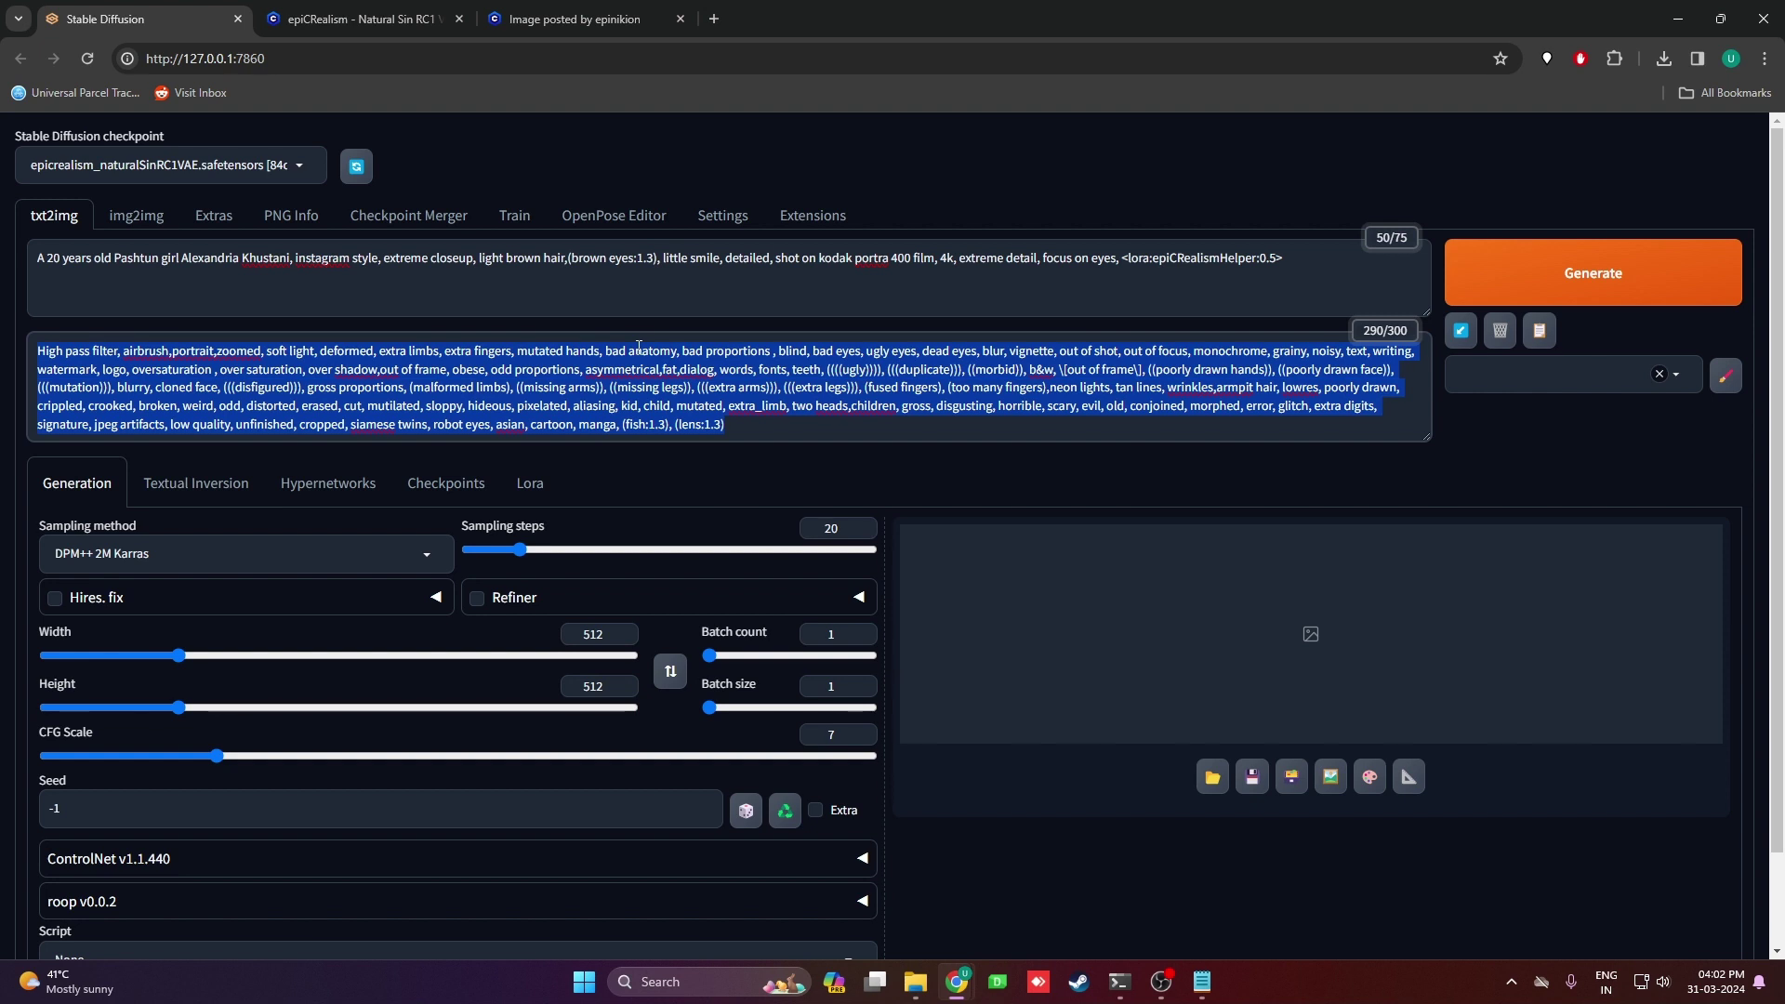
pyautogui.click(674, 372)
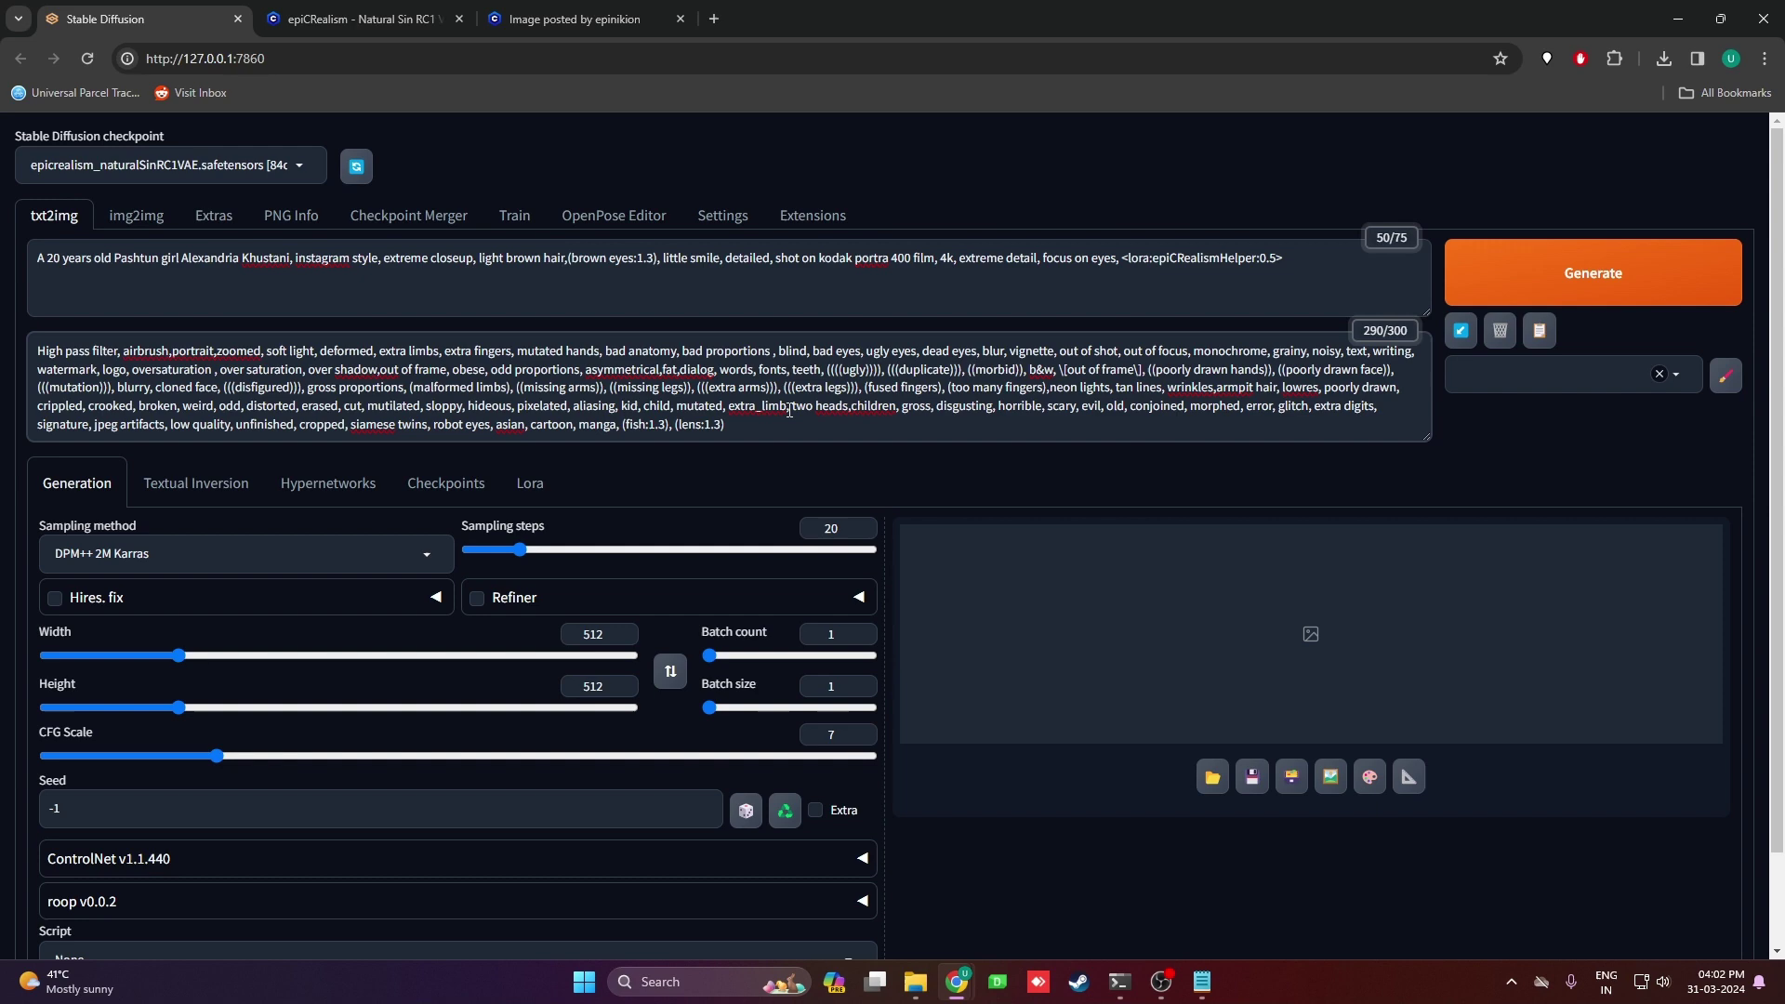
# Keep DPM++ 2M Karras as the sampler and raise sampling steps to 35.
pyautogui.click(186, 556)
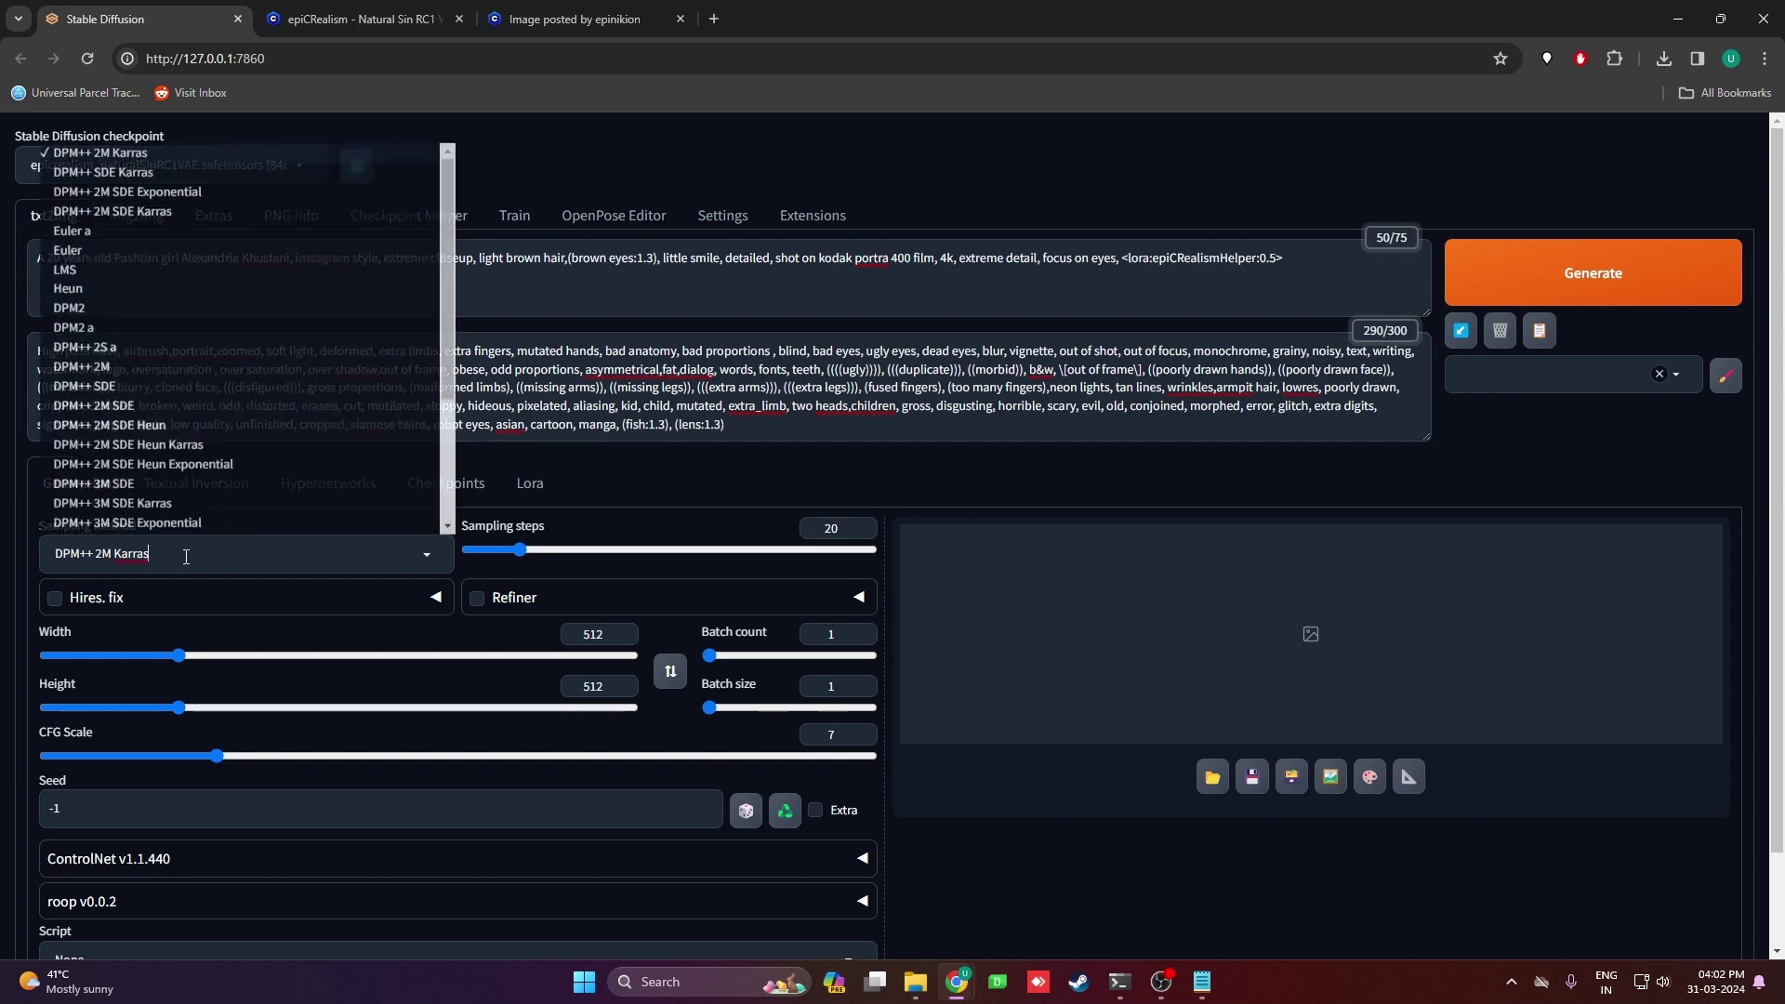
pyautogui.click(107, 154)
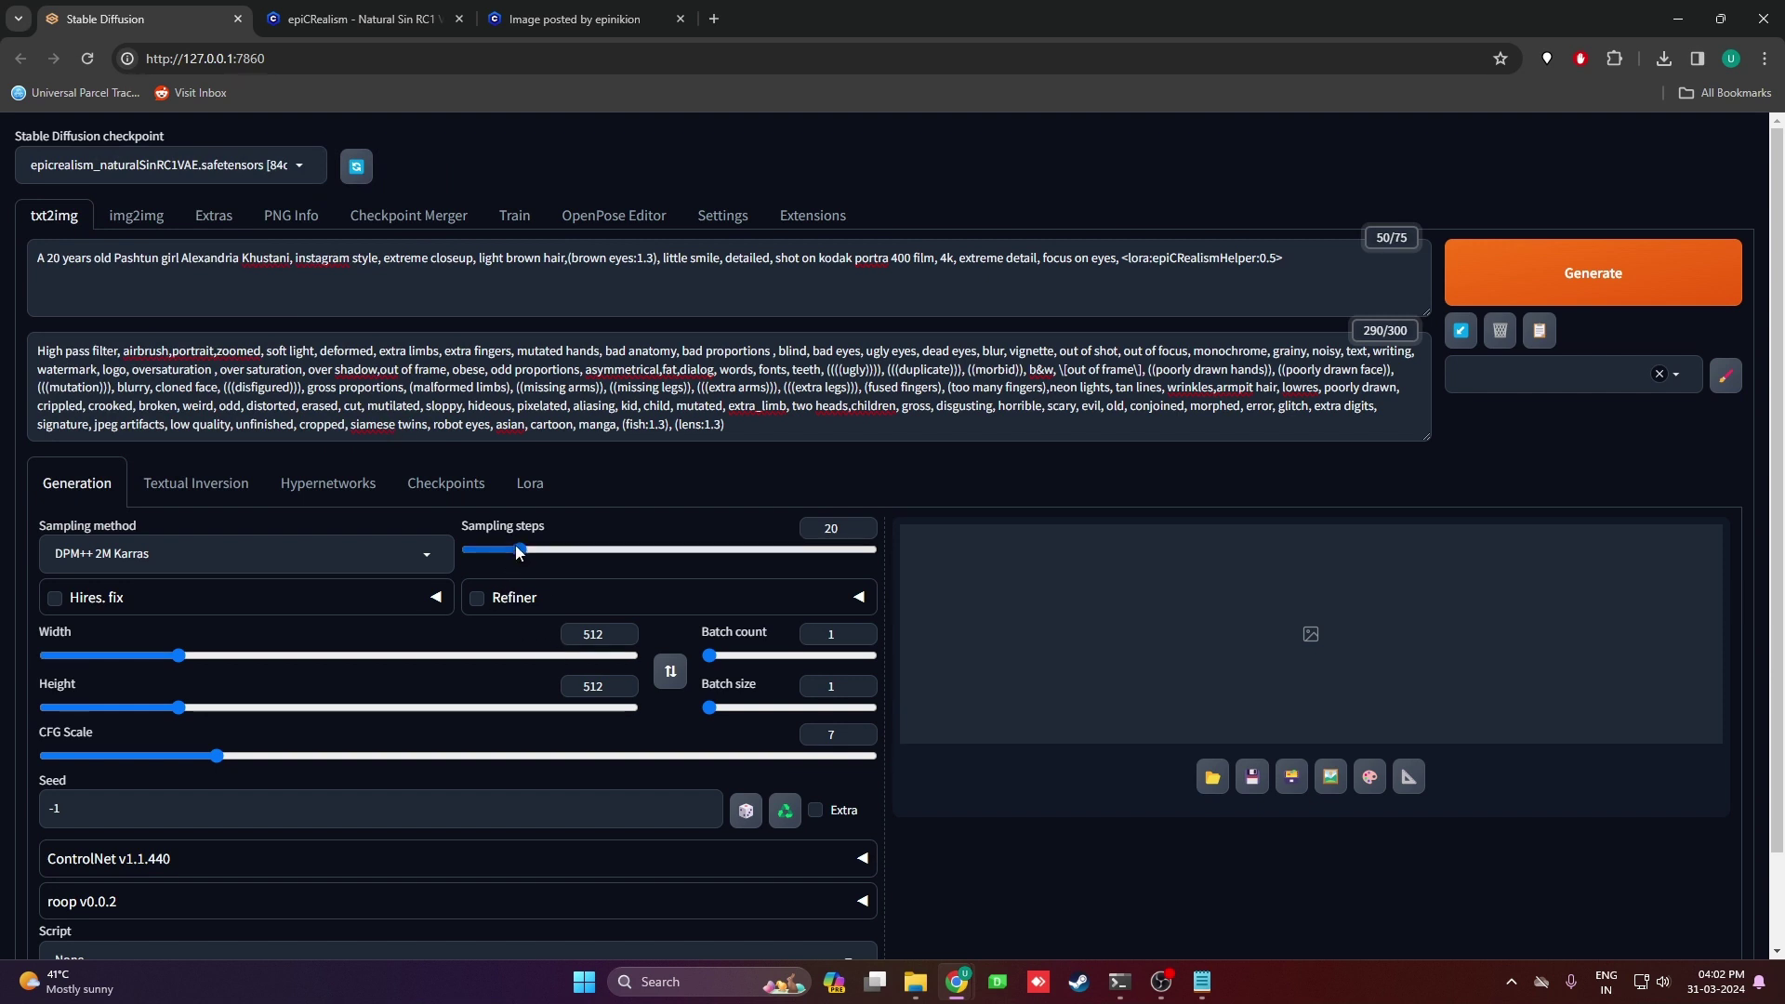
pyautogui.moveTo(520, 551); pyautogui.dragTo(565, 553)
# Set the batch count to 4.
pyautogui.scroll(-1, 533, 576)
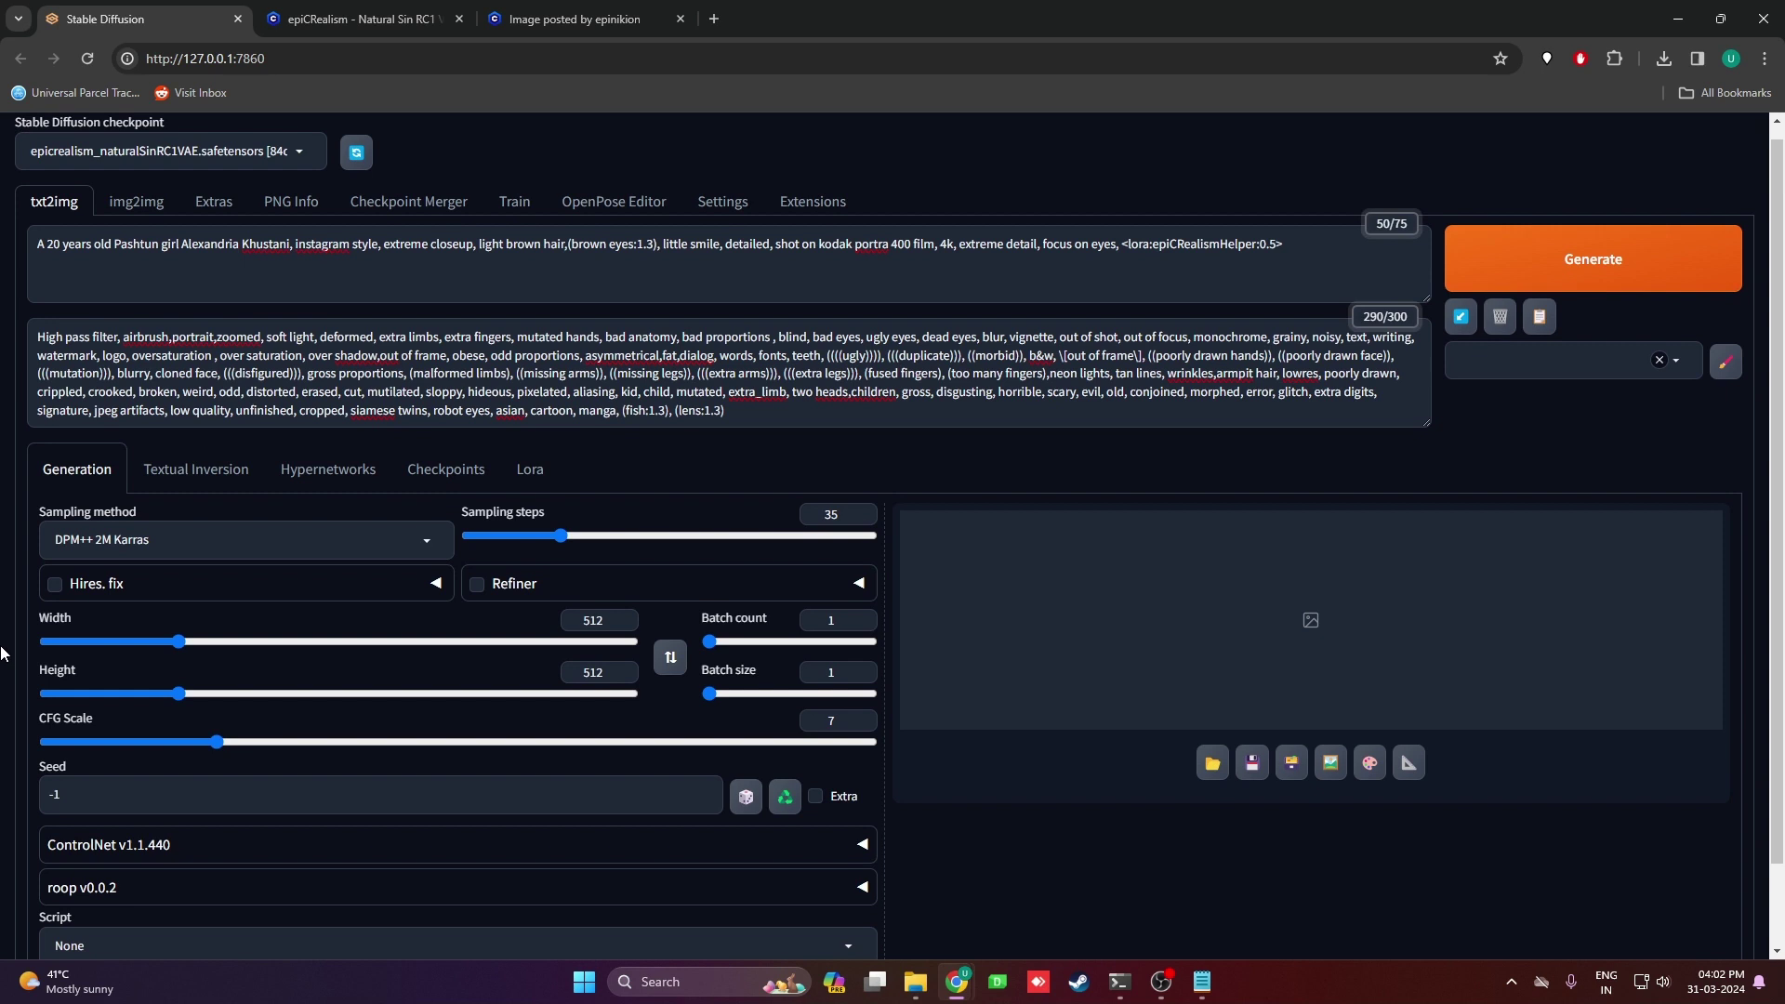
pyautogui.doubleClick(593, 541)
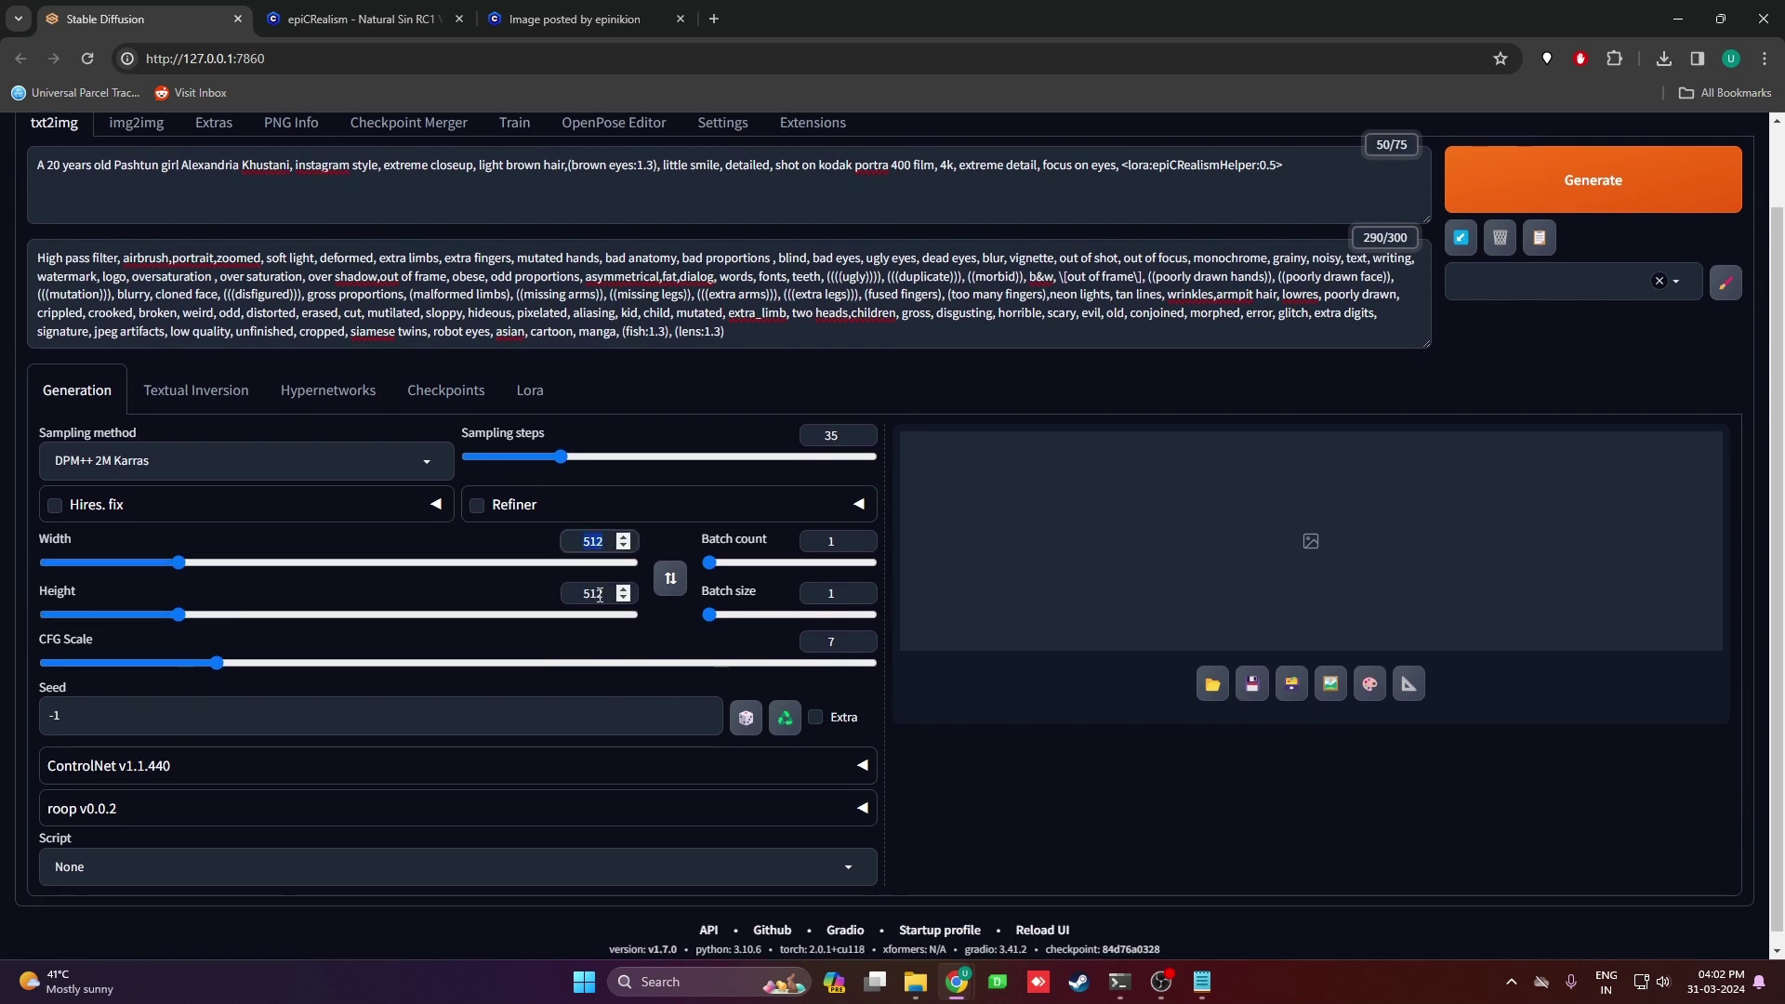
pyautogui.doubleClick(826, 543)
pyautogui.write('4')
pyautogui.click(833, 592)
pyautogui.scroll(1, 270, 834)
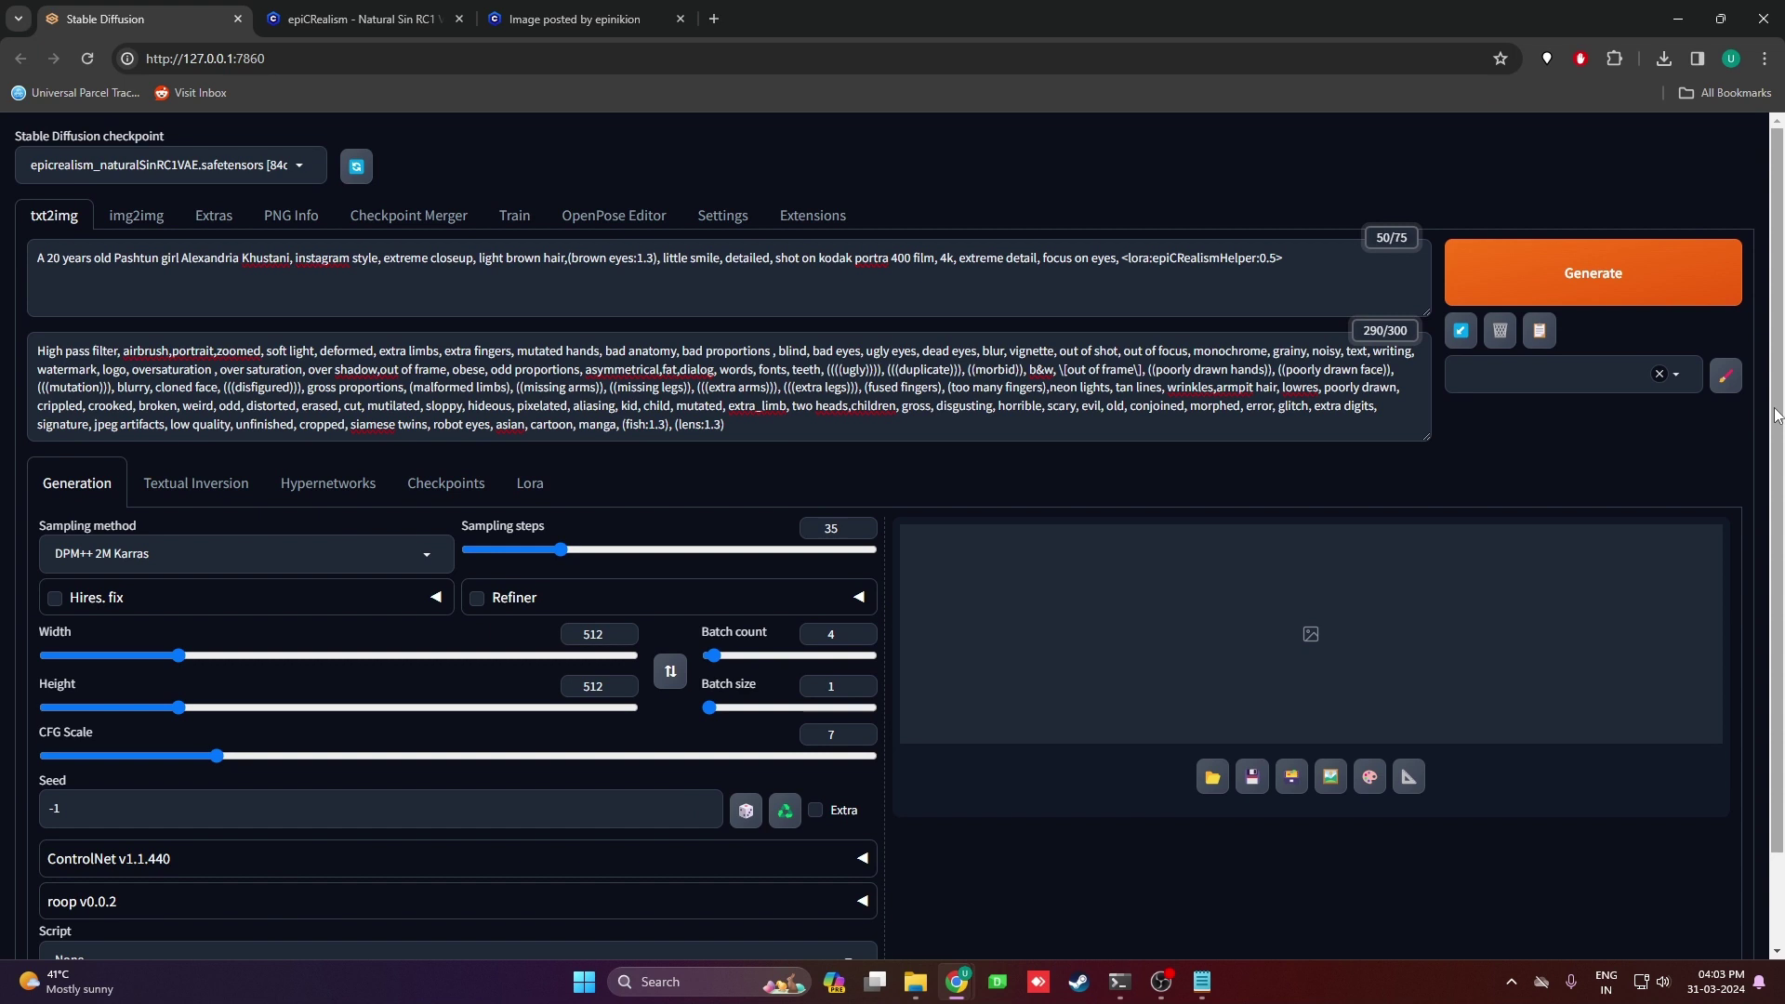
# Generate four close-up portraits and view the output grid full-screen.
pyautogui.click(1586, 283)
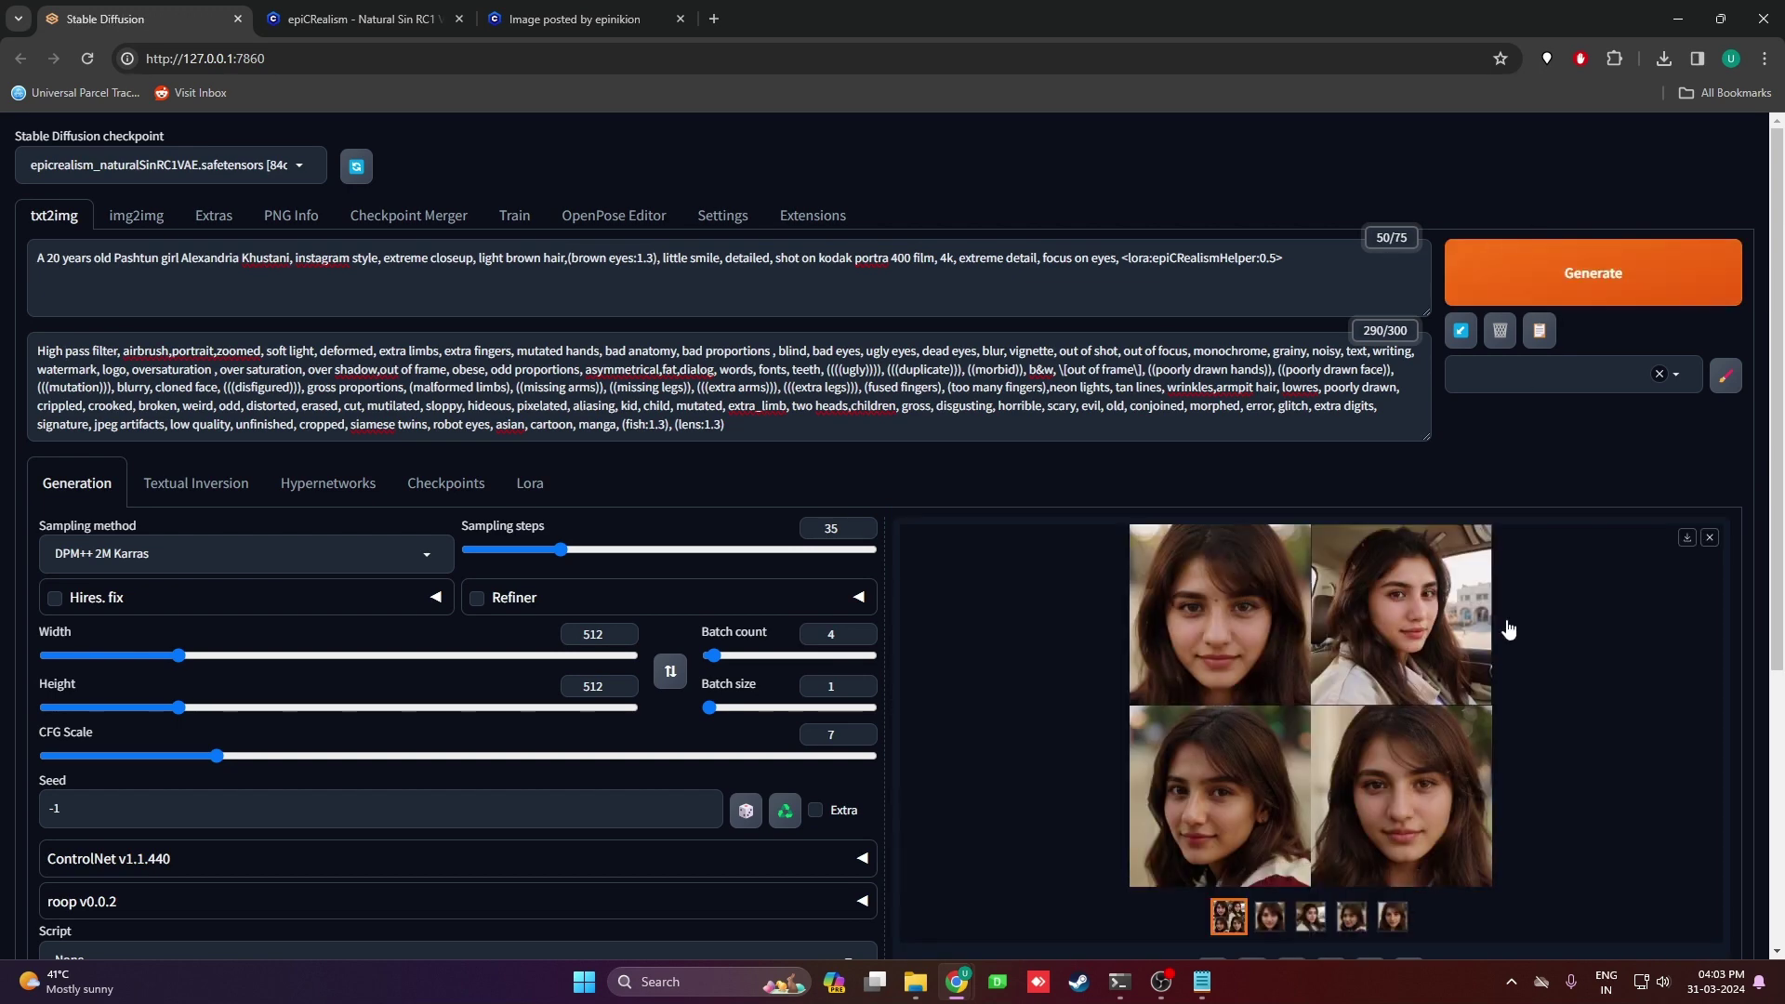
pyautogui.click(1443, 699)
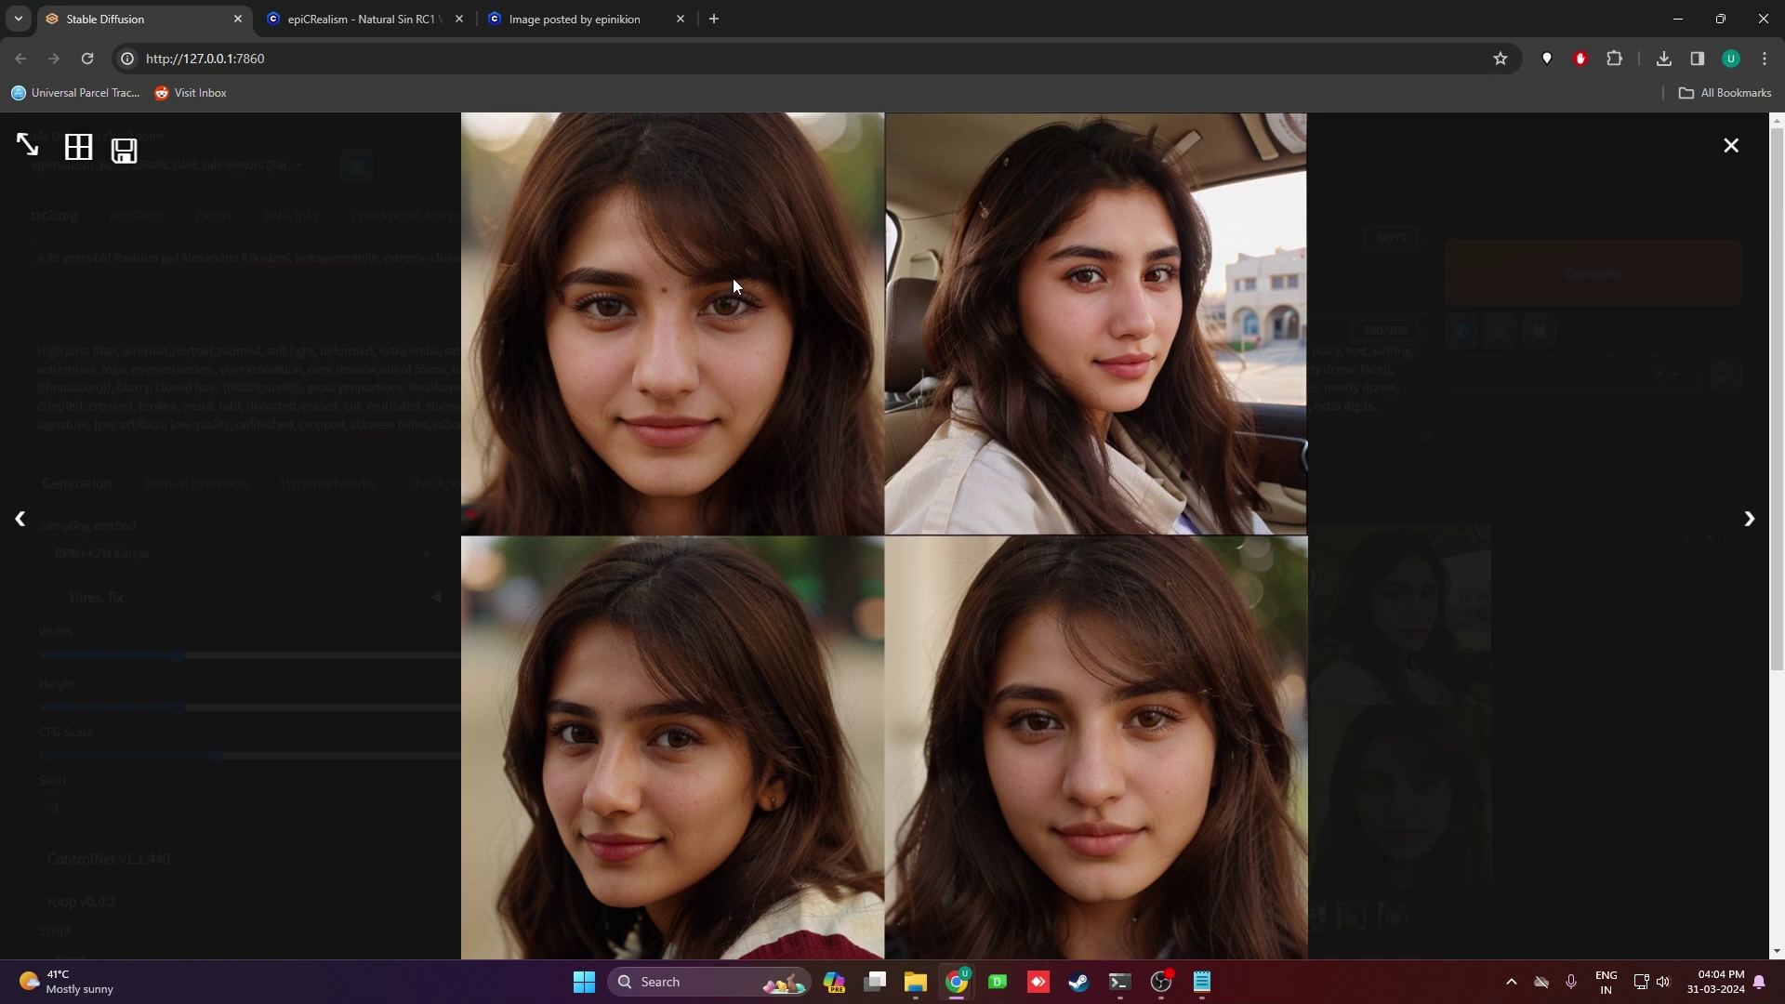
pyautogui.scroll(-1, 650, 413)
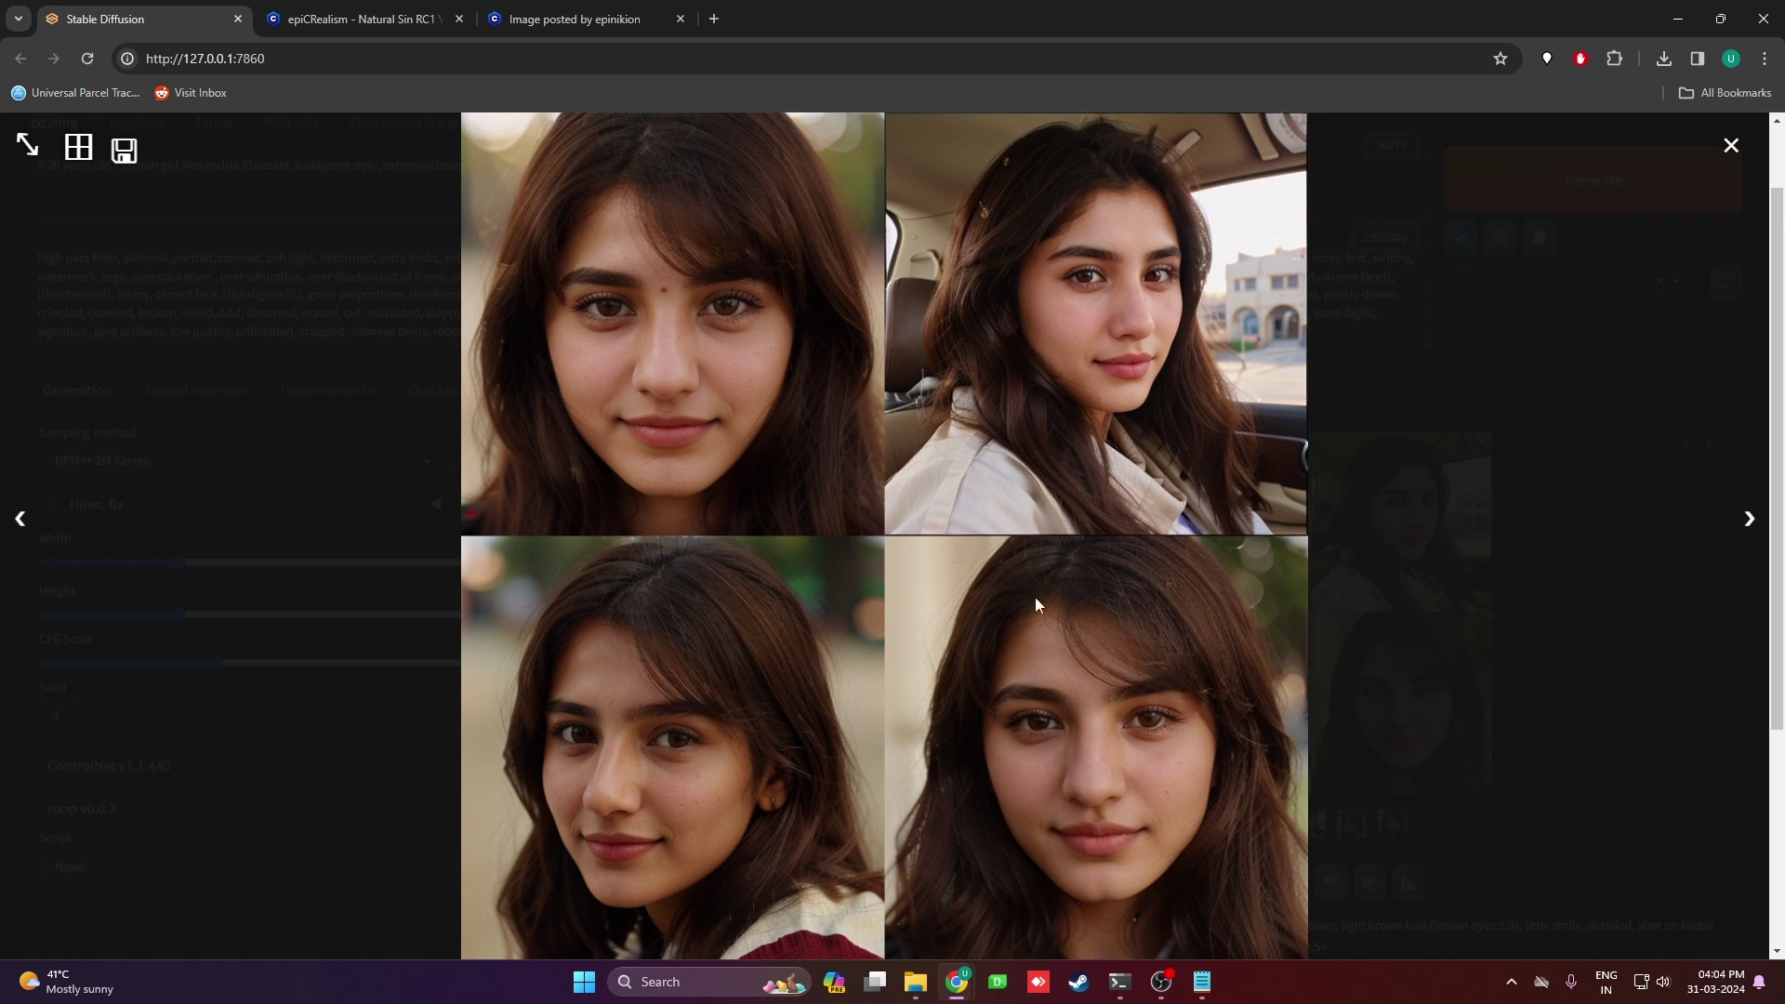
# Save the last generated portrait to Documents as a PNG.
pyautogui.click(1297, 747)
pyautogui.click(1393, 823)
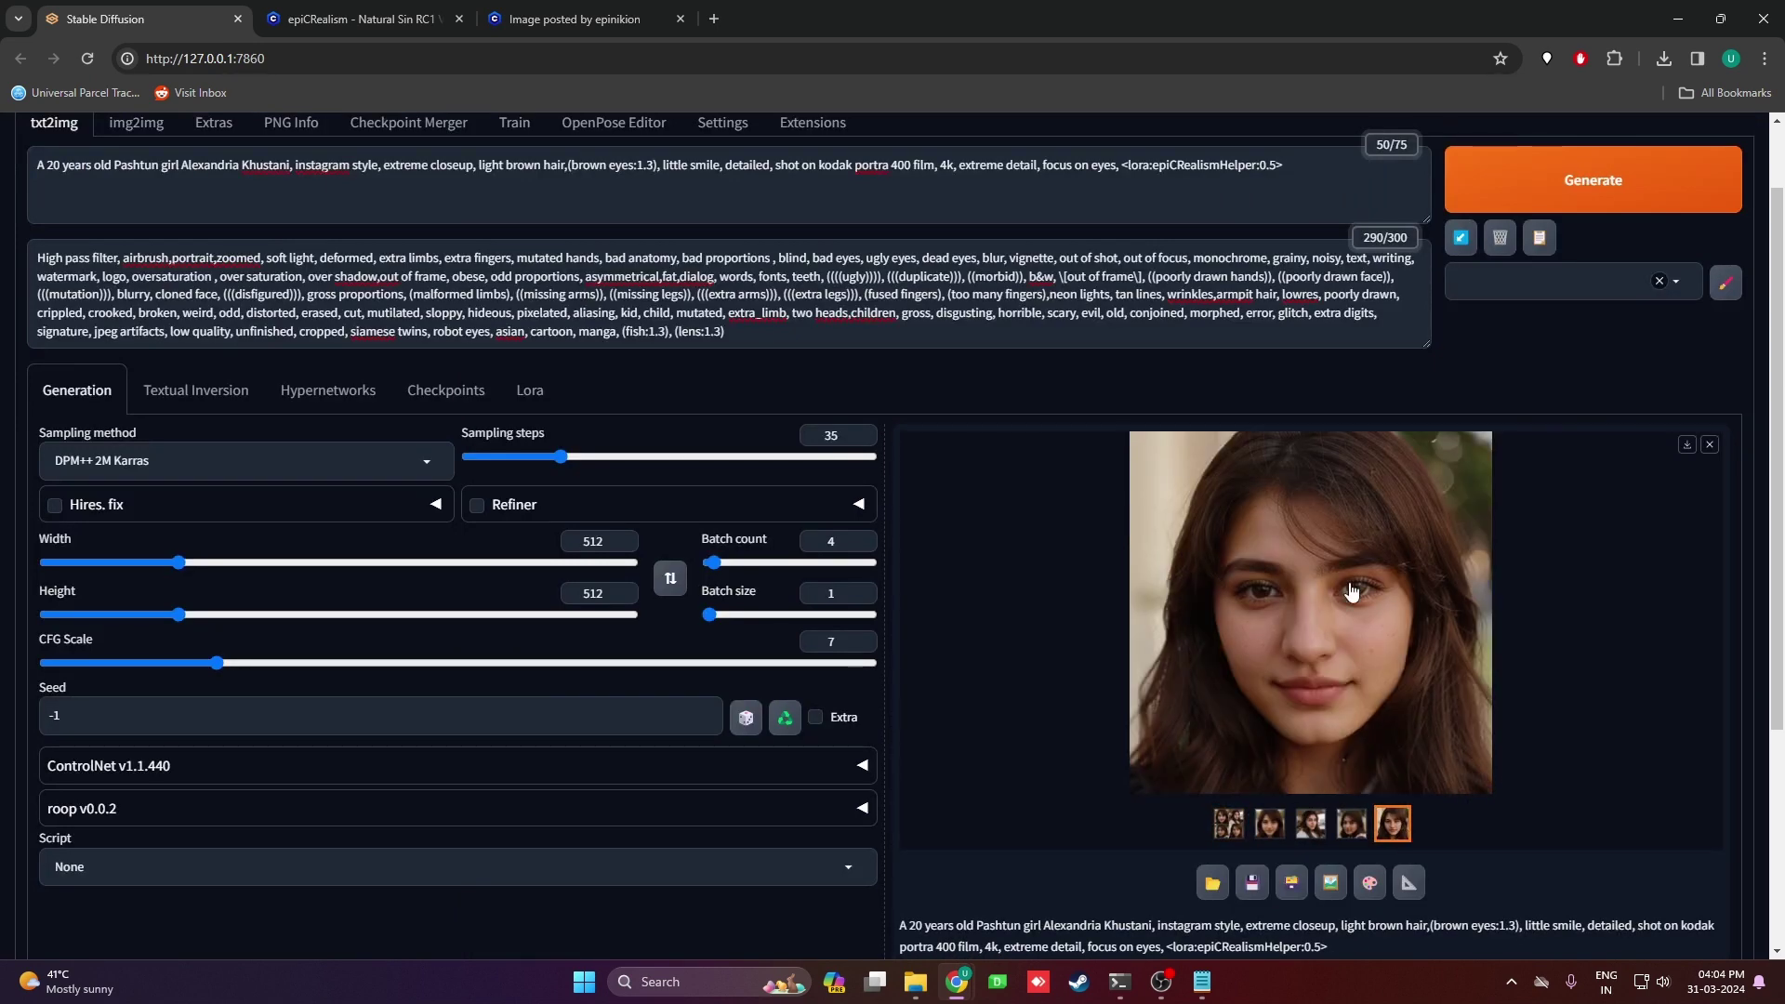
pyautogui.click(1352, 592)
pyautogui.rightClick(900, 465)
pyautogui.click(997, 521)
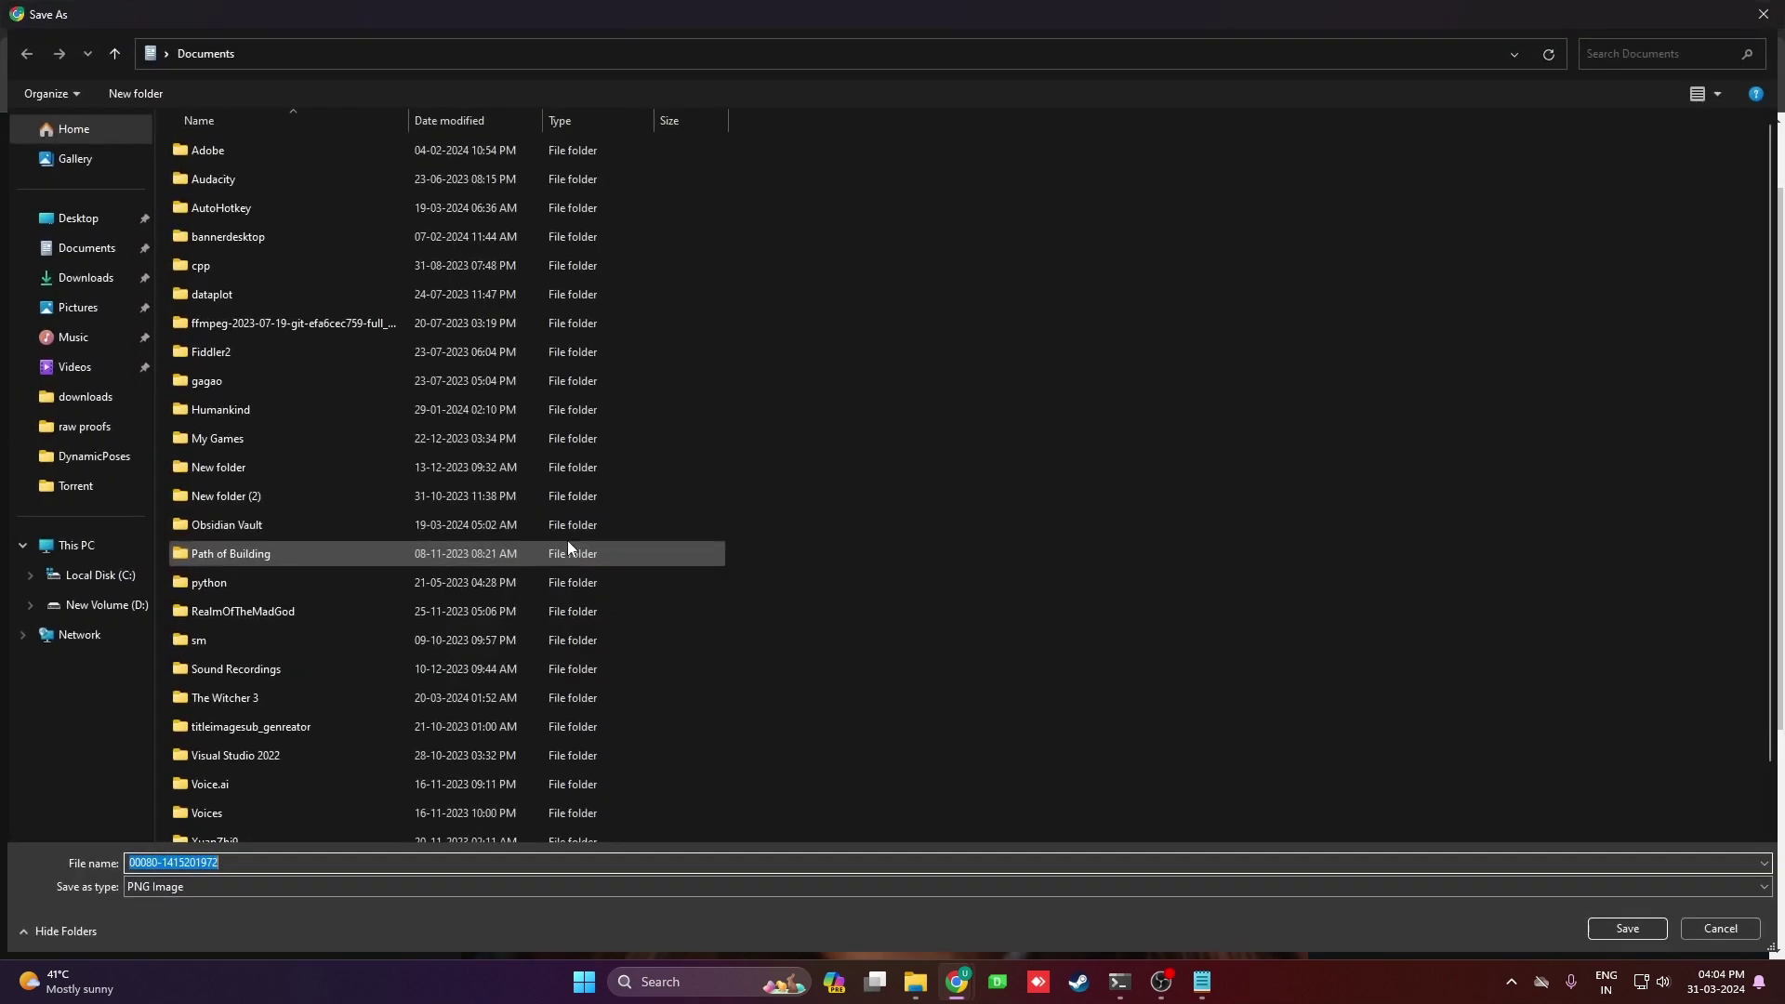
pyautogui.click(1620, 933)
pyautogui.click(1626, 505)
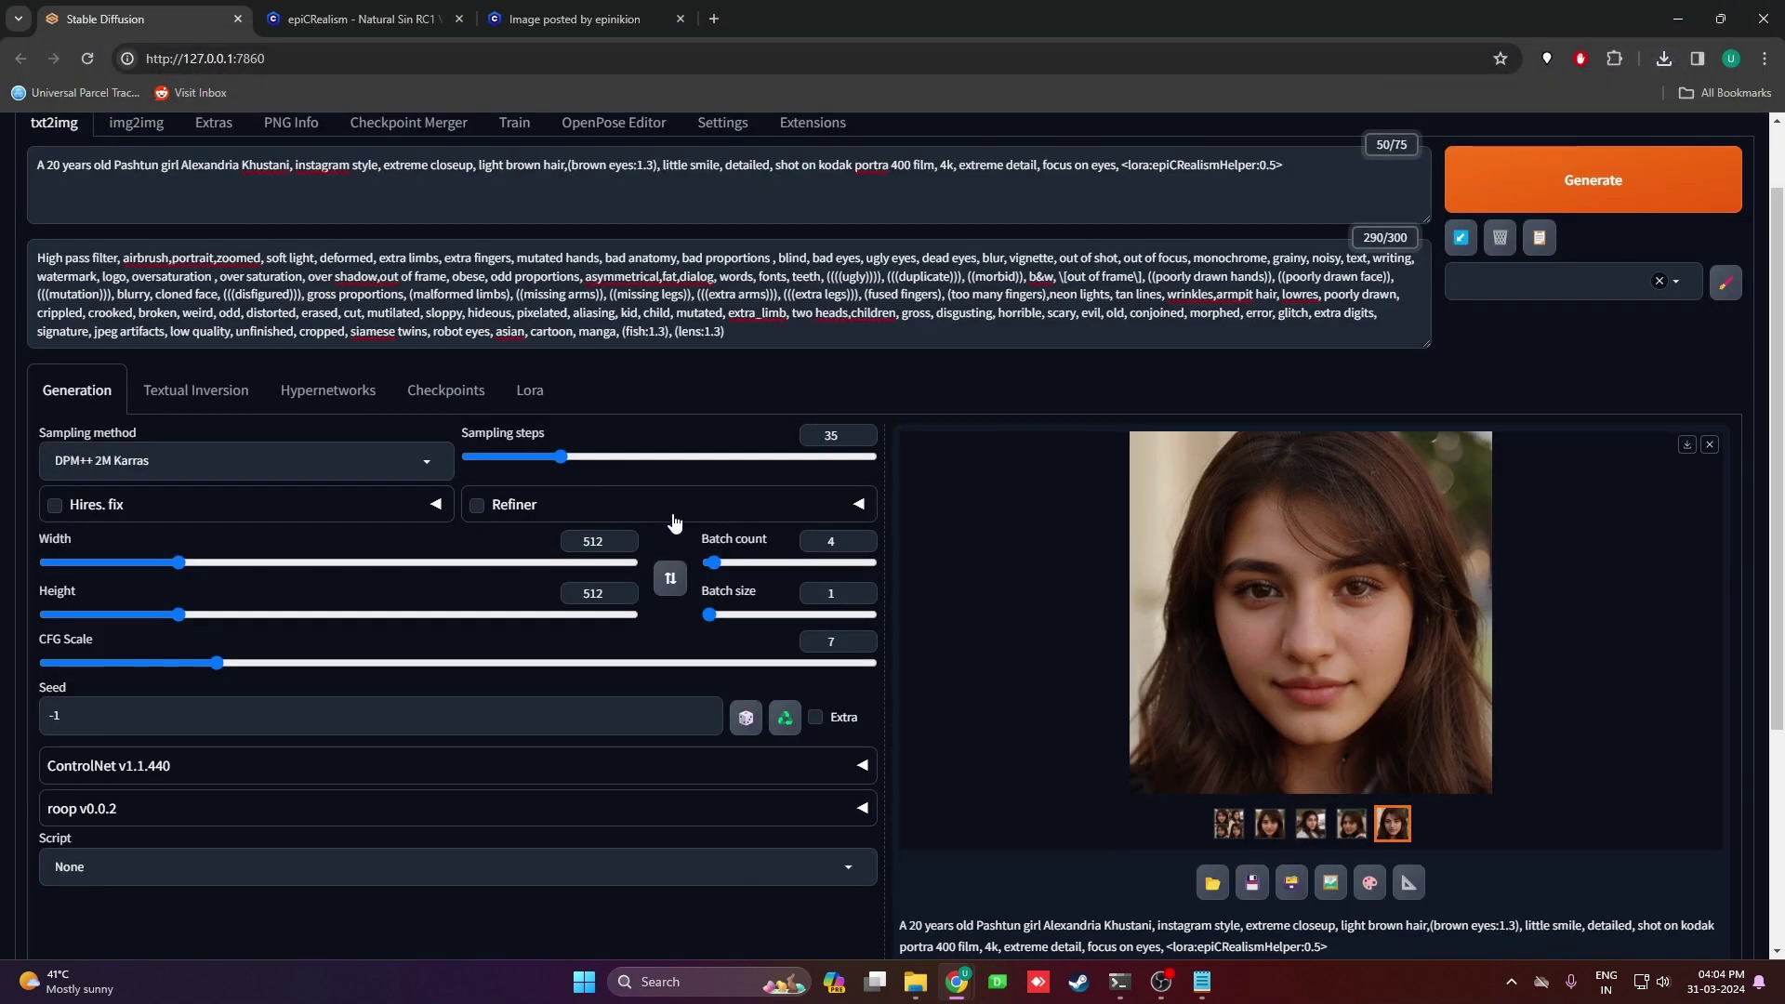
pyautogui.scroll(-3, 957, 527)
pyautogui.click(151, 543)
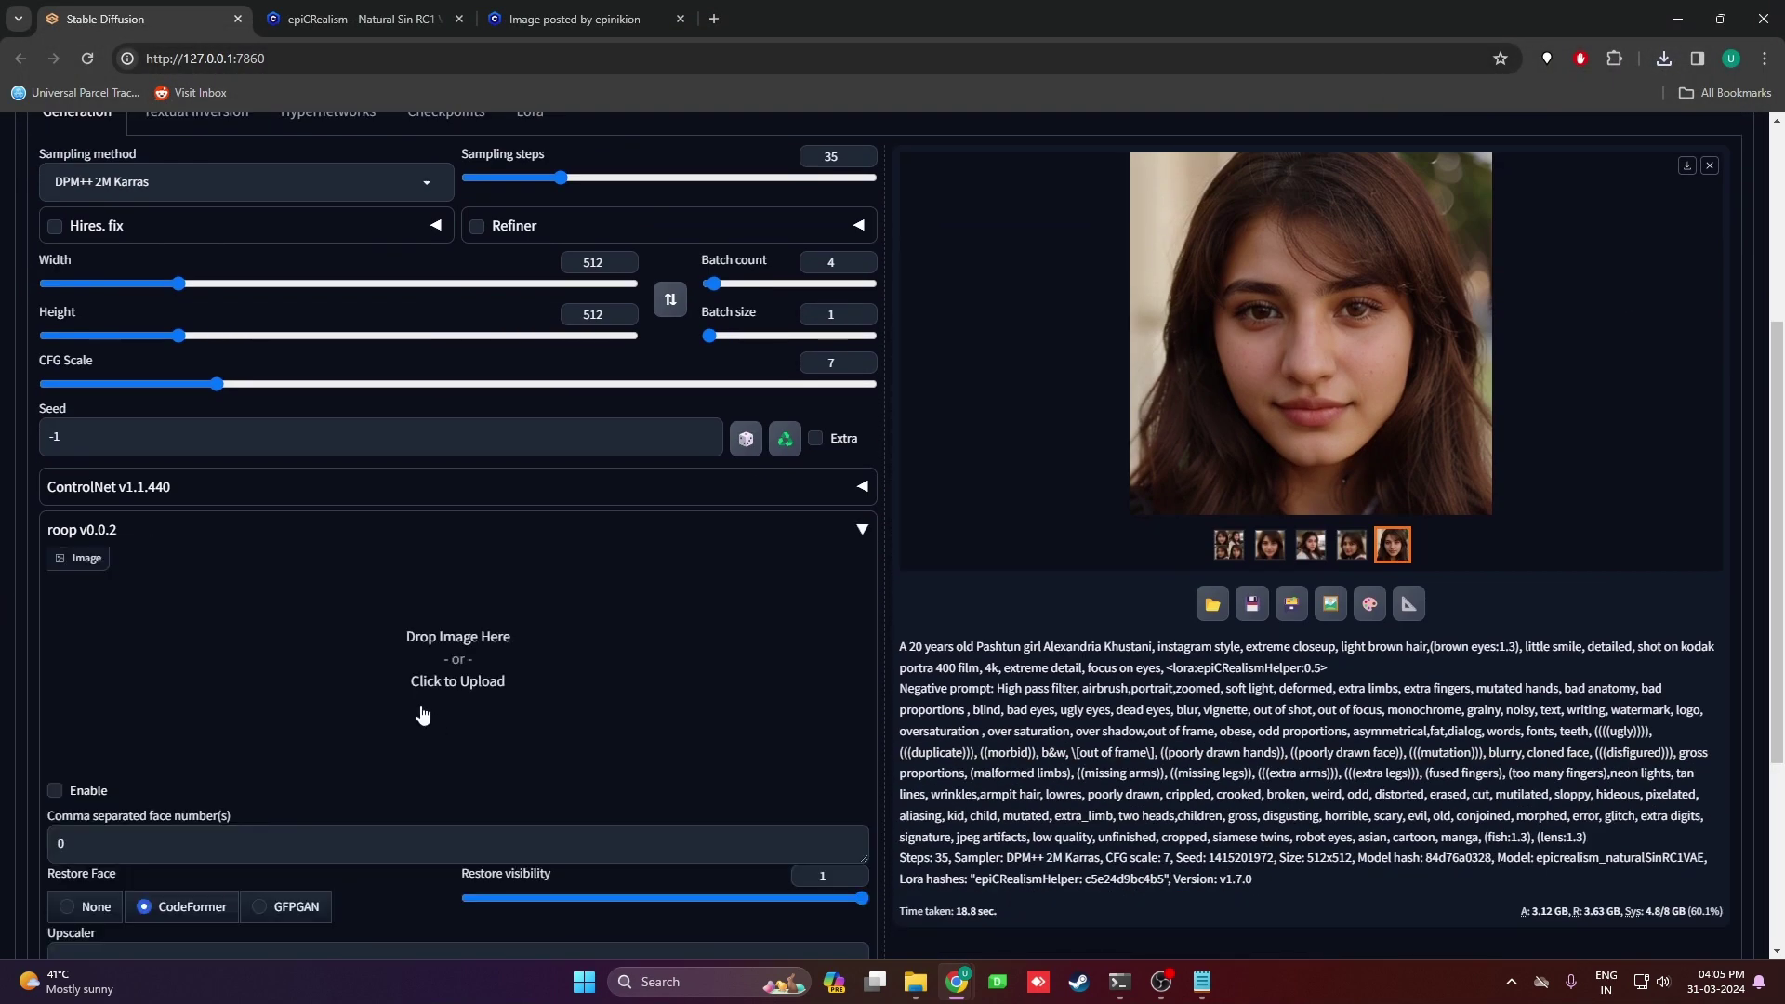
pyautogui.click(458, 662)
pyautogui.scroll(-2, 558, 651)
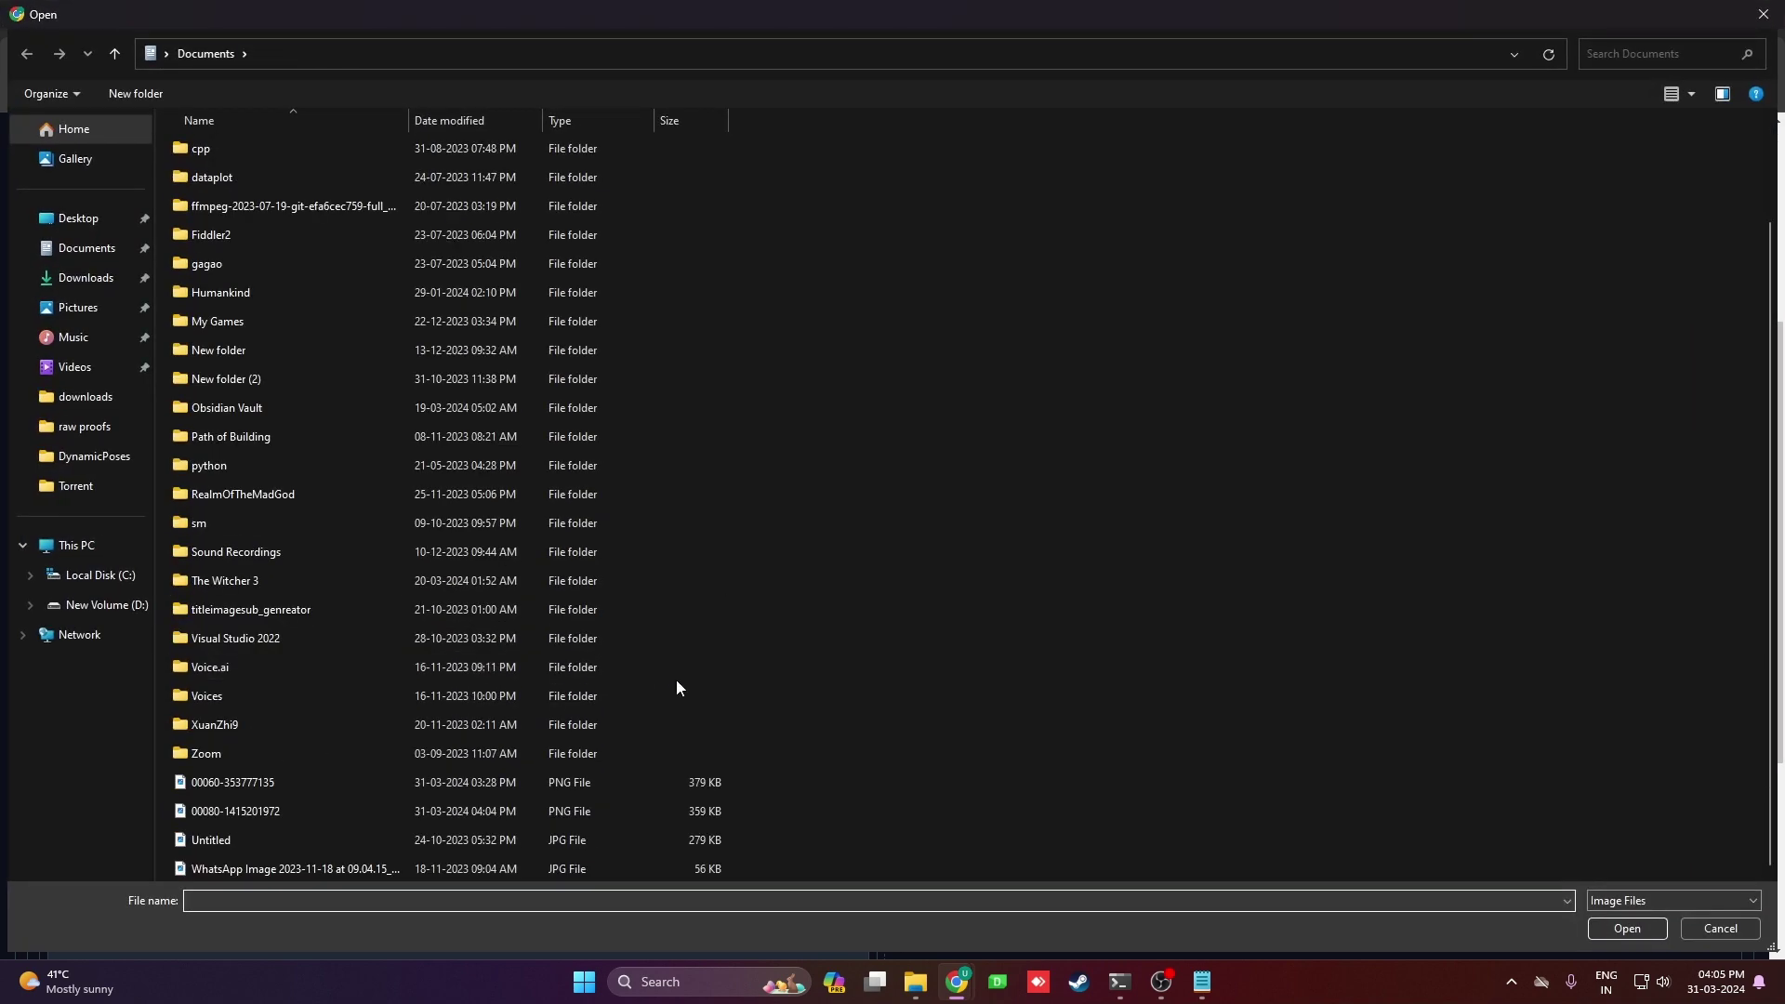
pyautogui.doubleClick(526, 807)
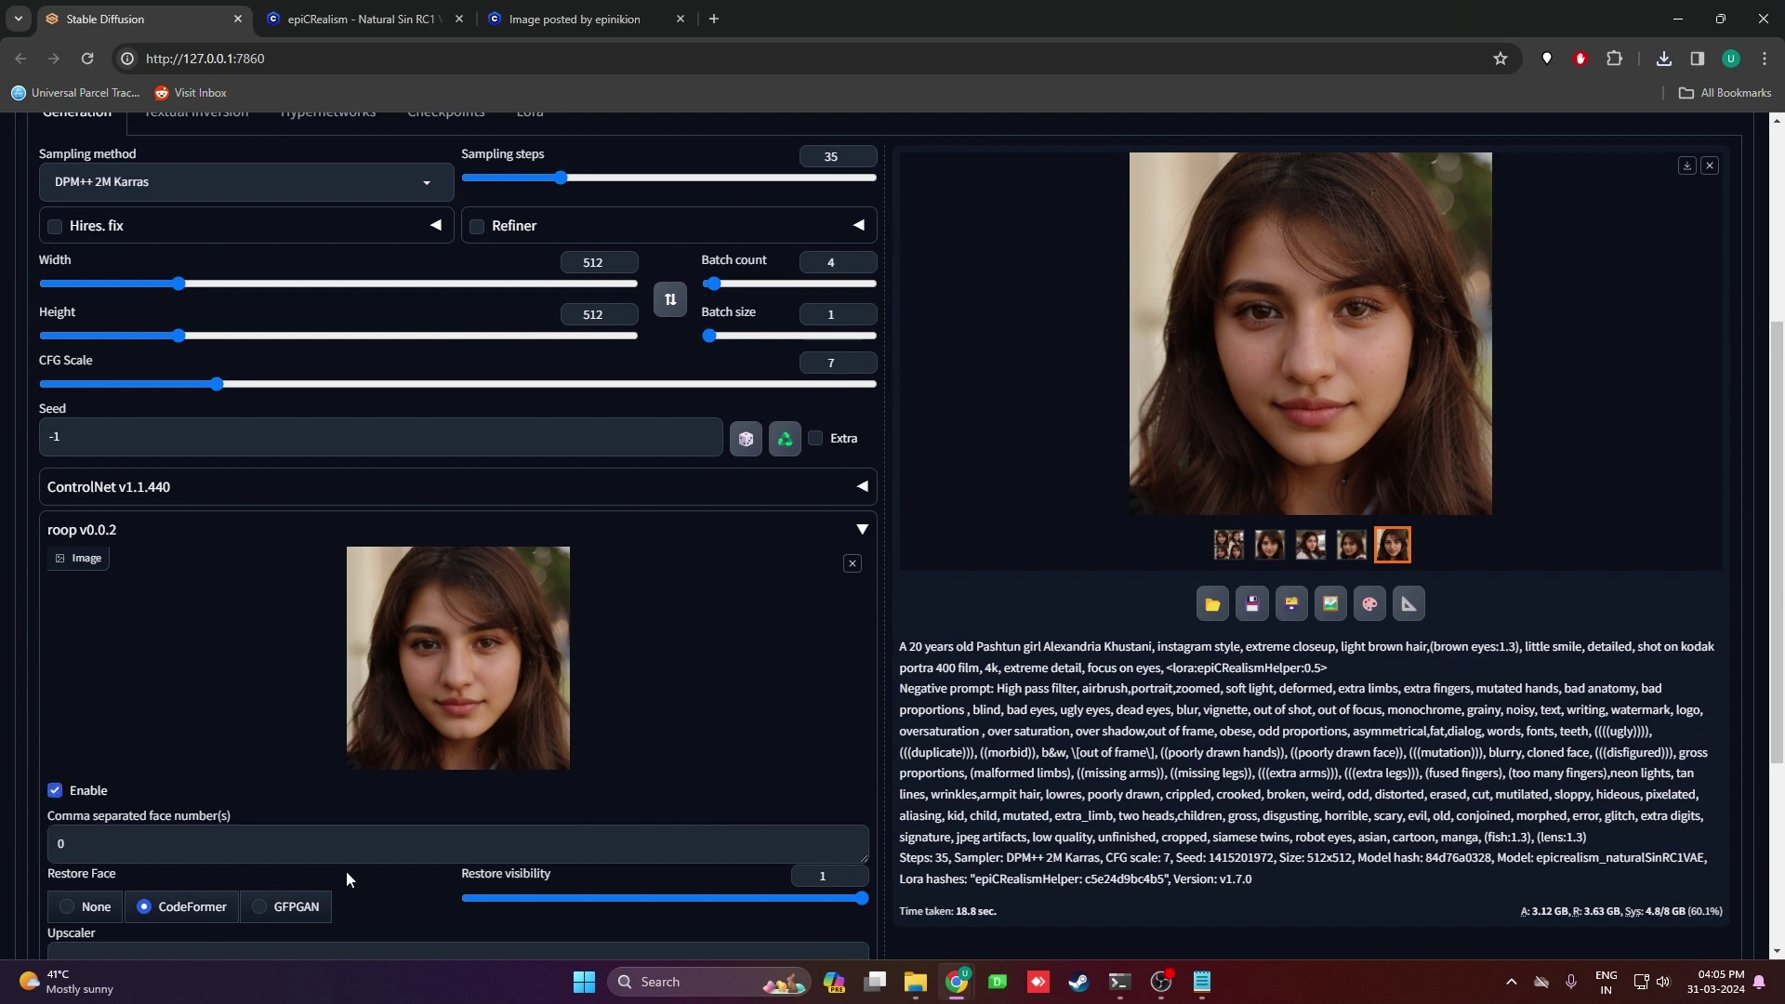
pyautogui.scroll(-2, 150, 772)
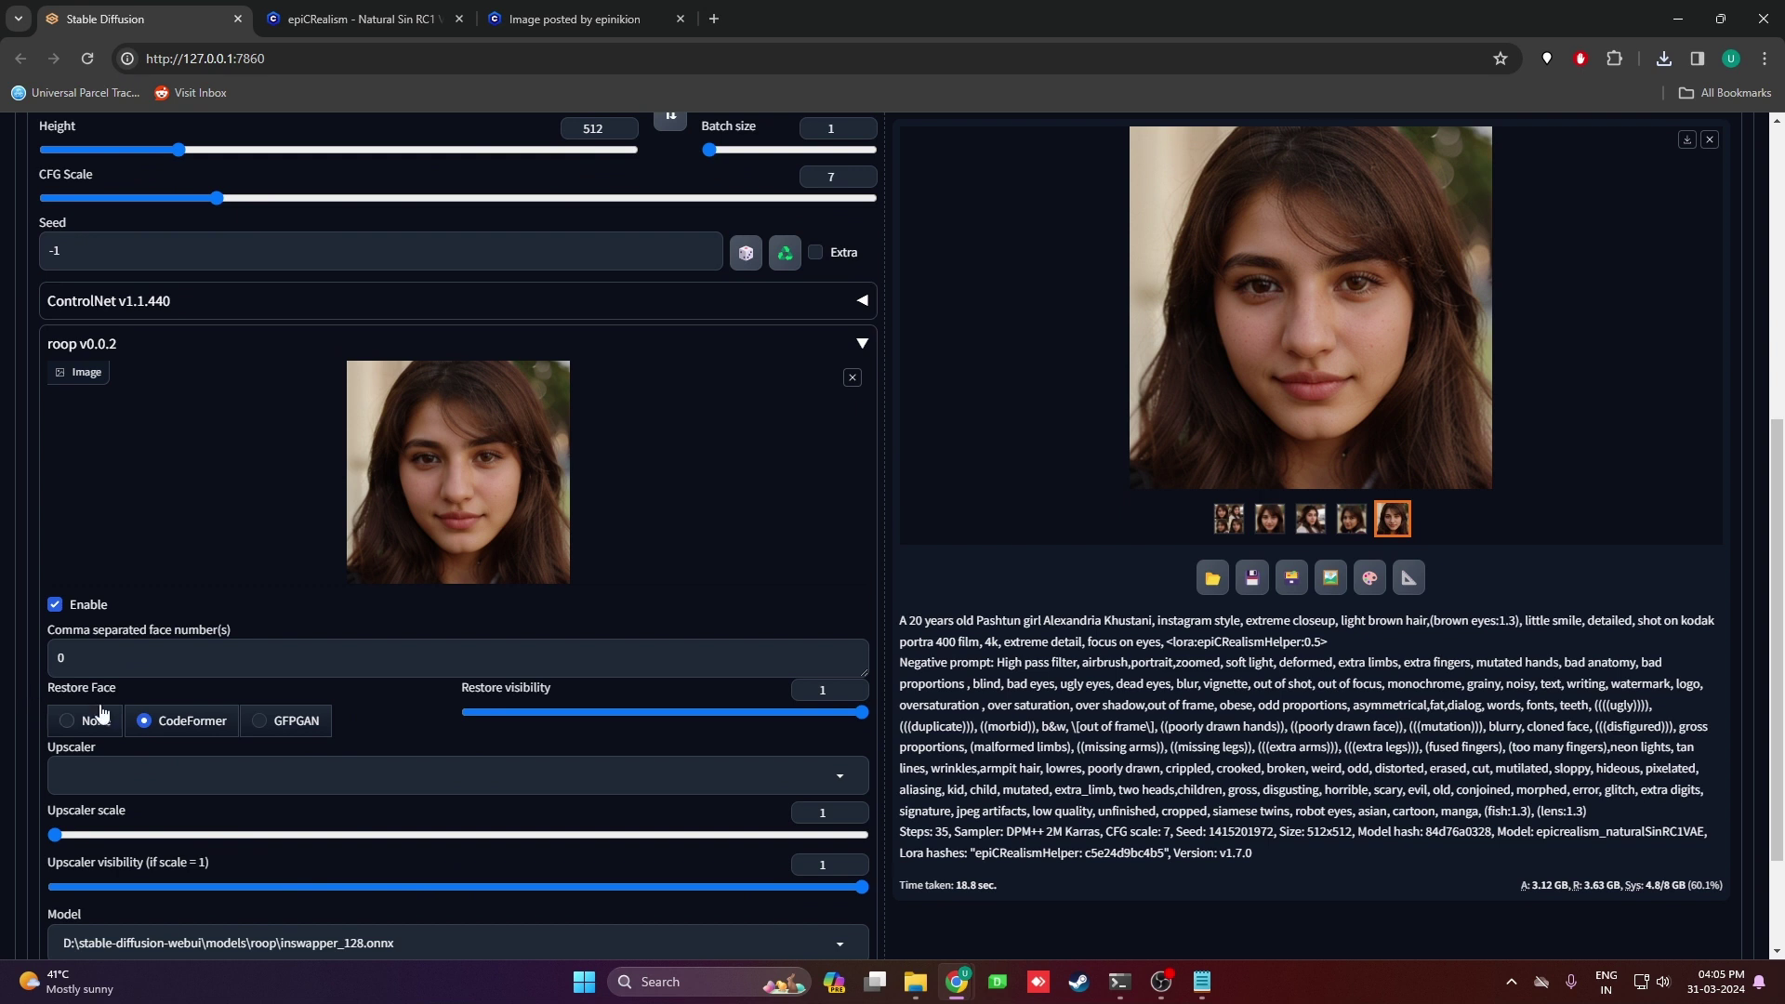
pyautogui.scroll(-2, 355, 705)
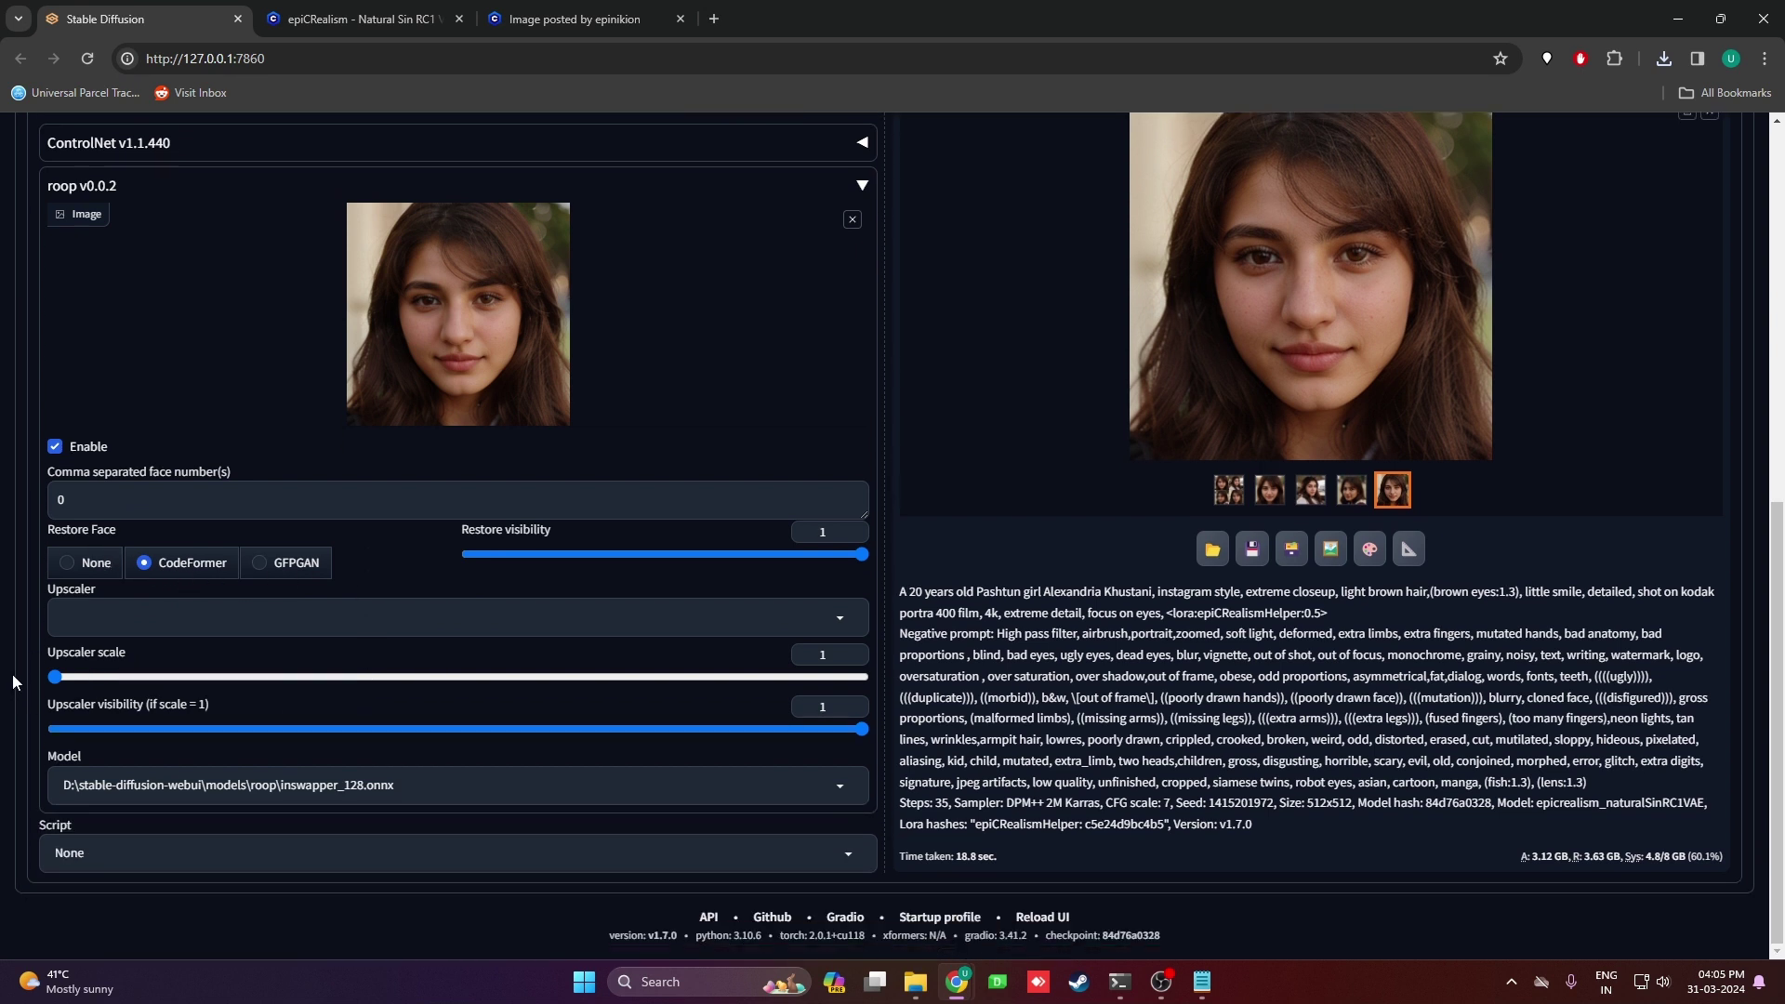
pyautogui.click(619, 629)
pyautogui.click(4, 619)
pyautogui.scroll(9, 35, 694)
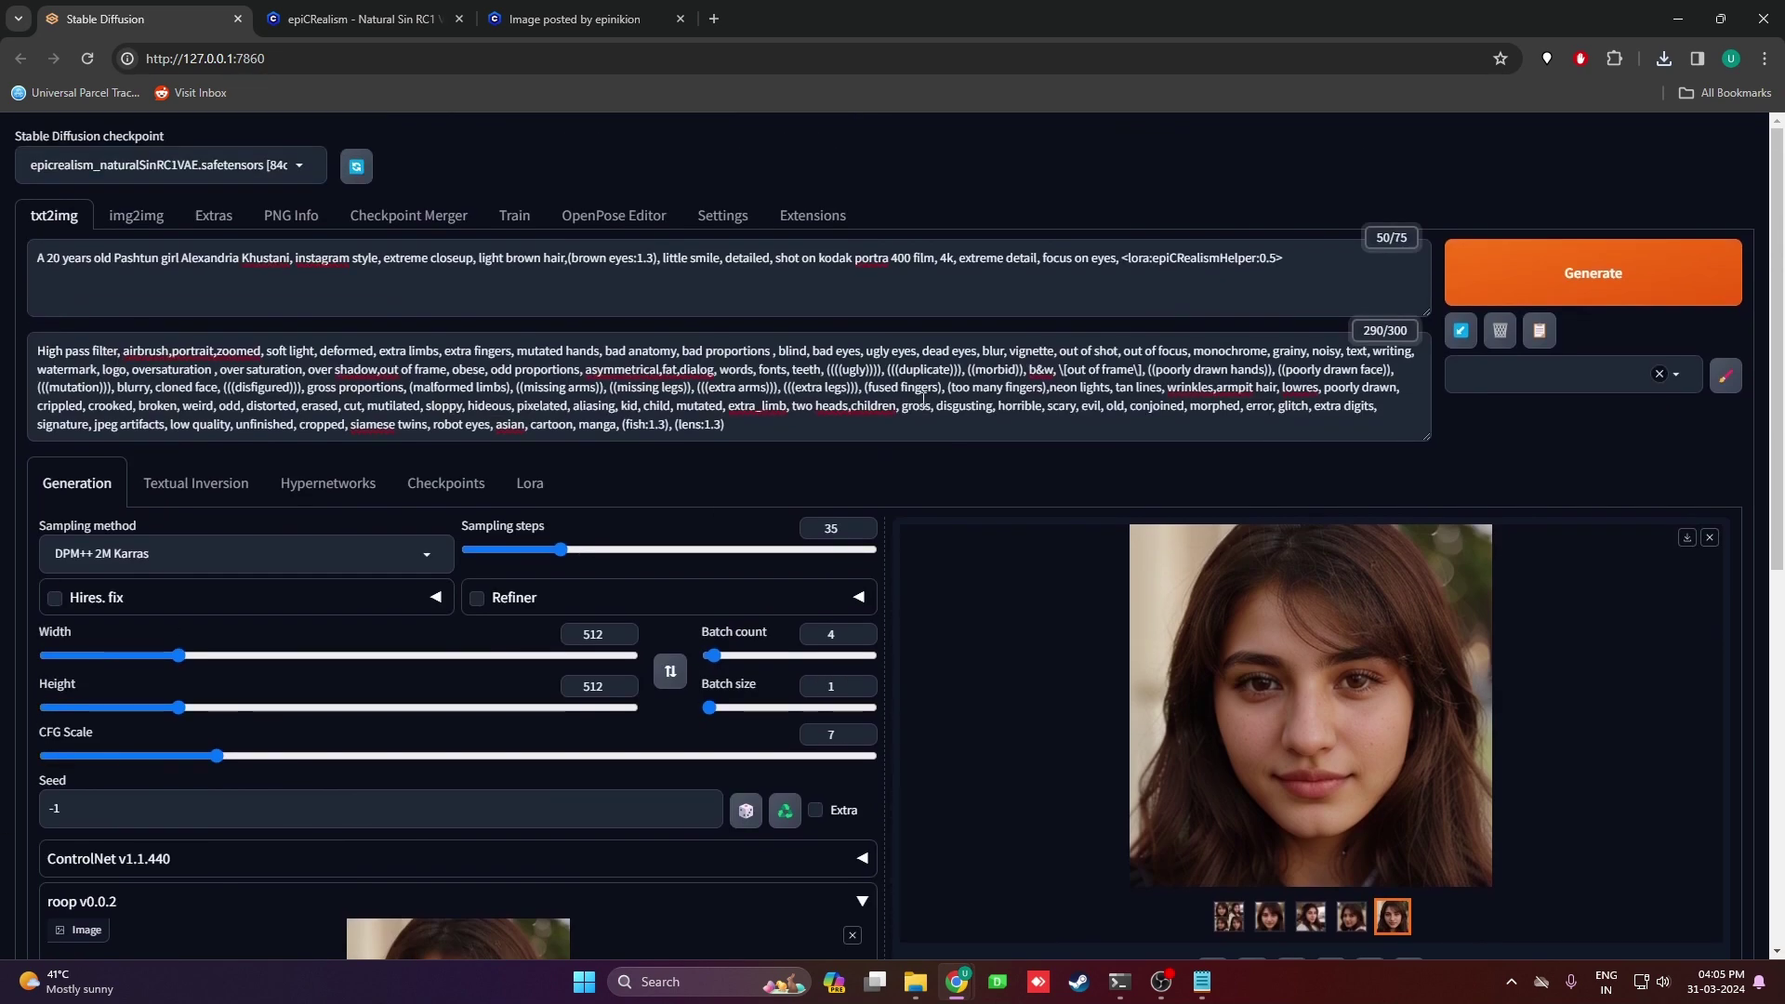
# Change the prompt description to 'A 20 year old, girl in a park', keeping the LoRA tag.
pyautogui.click(1120, 278)
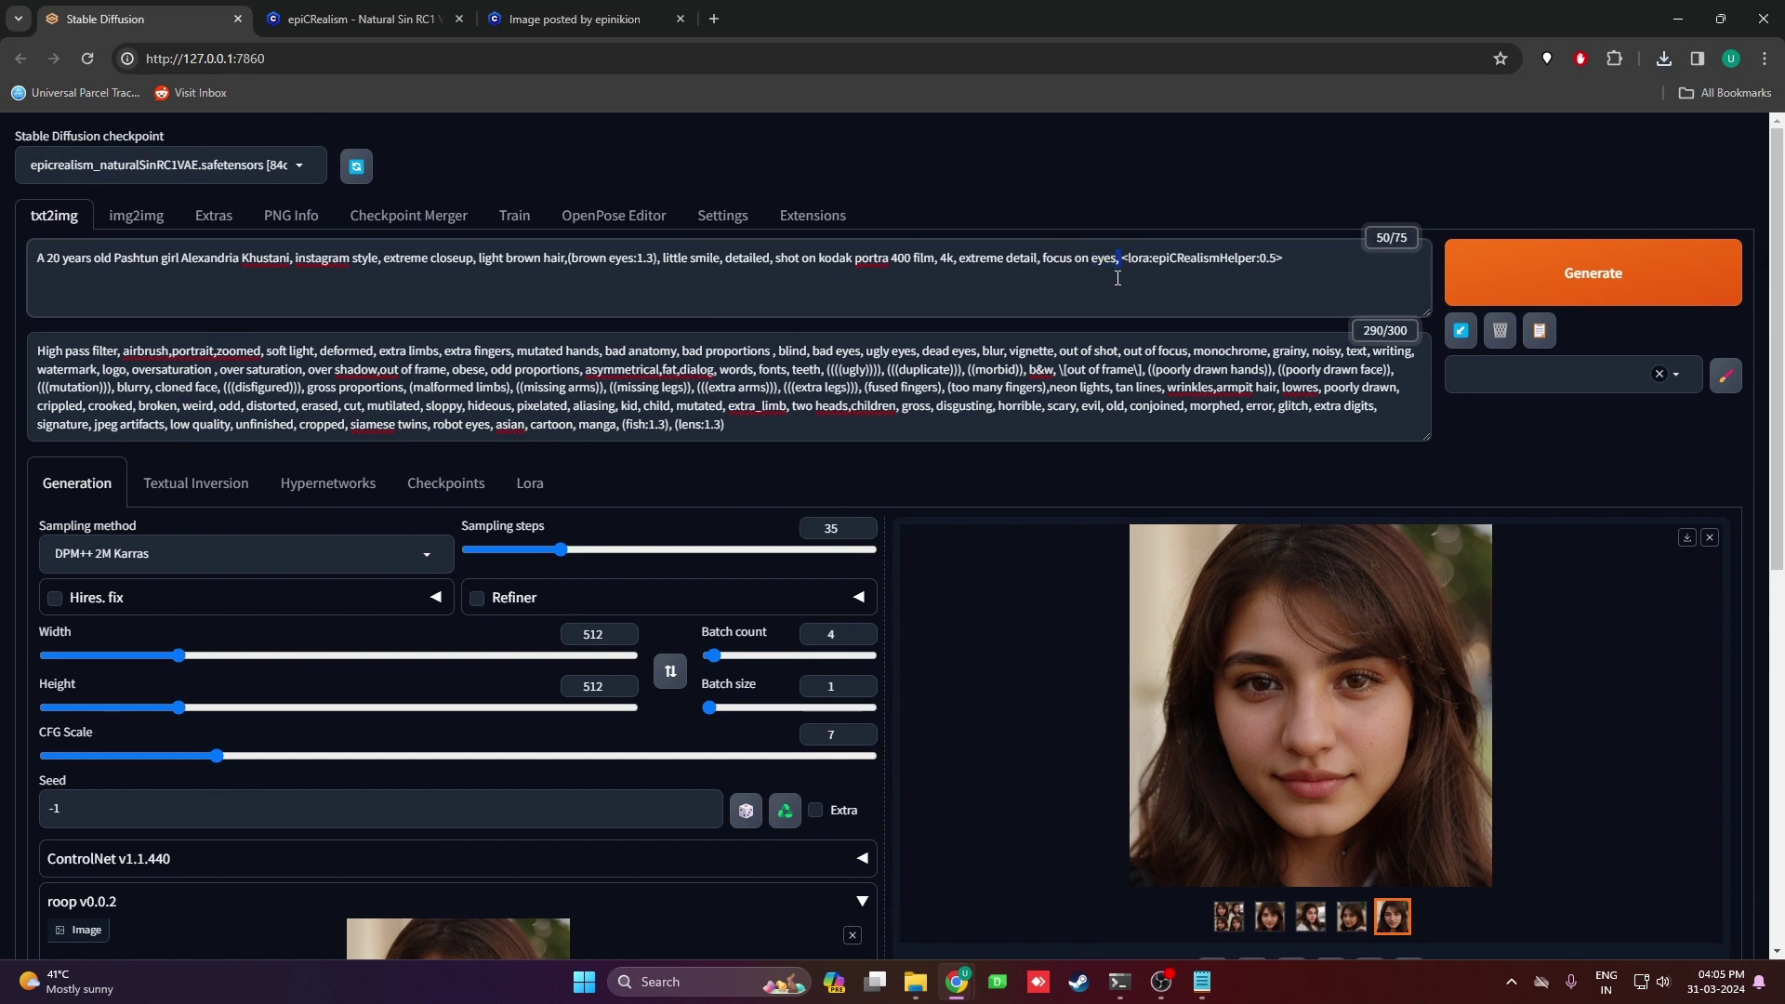
pyautogui.tripleClick(1118, 278)
pyautogui.click(1118, 278)
pyautogui.click(1120, 258)
pyautogui.moveTo(1119, 258); pyautogui.dragTo(0, 240)
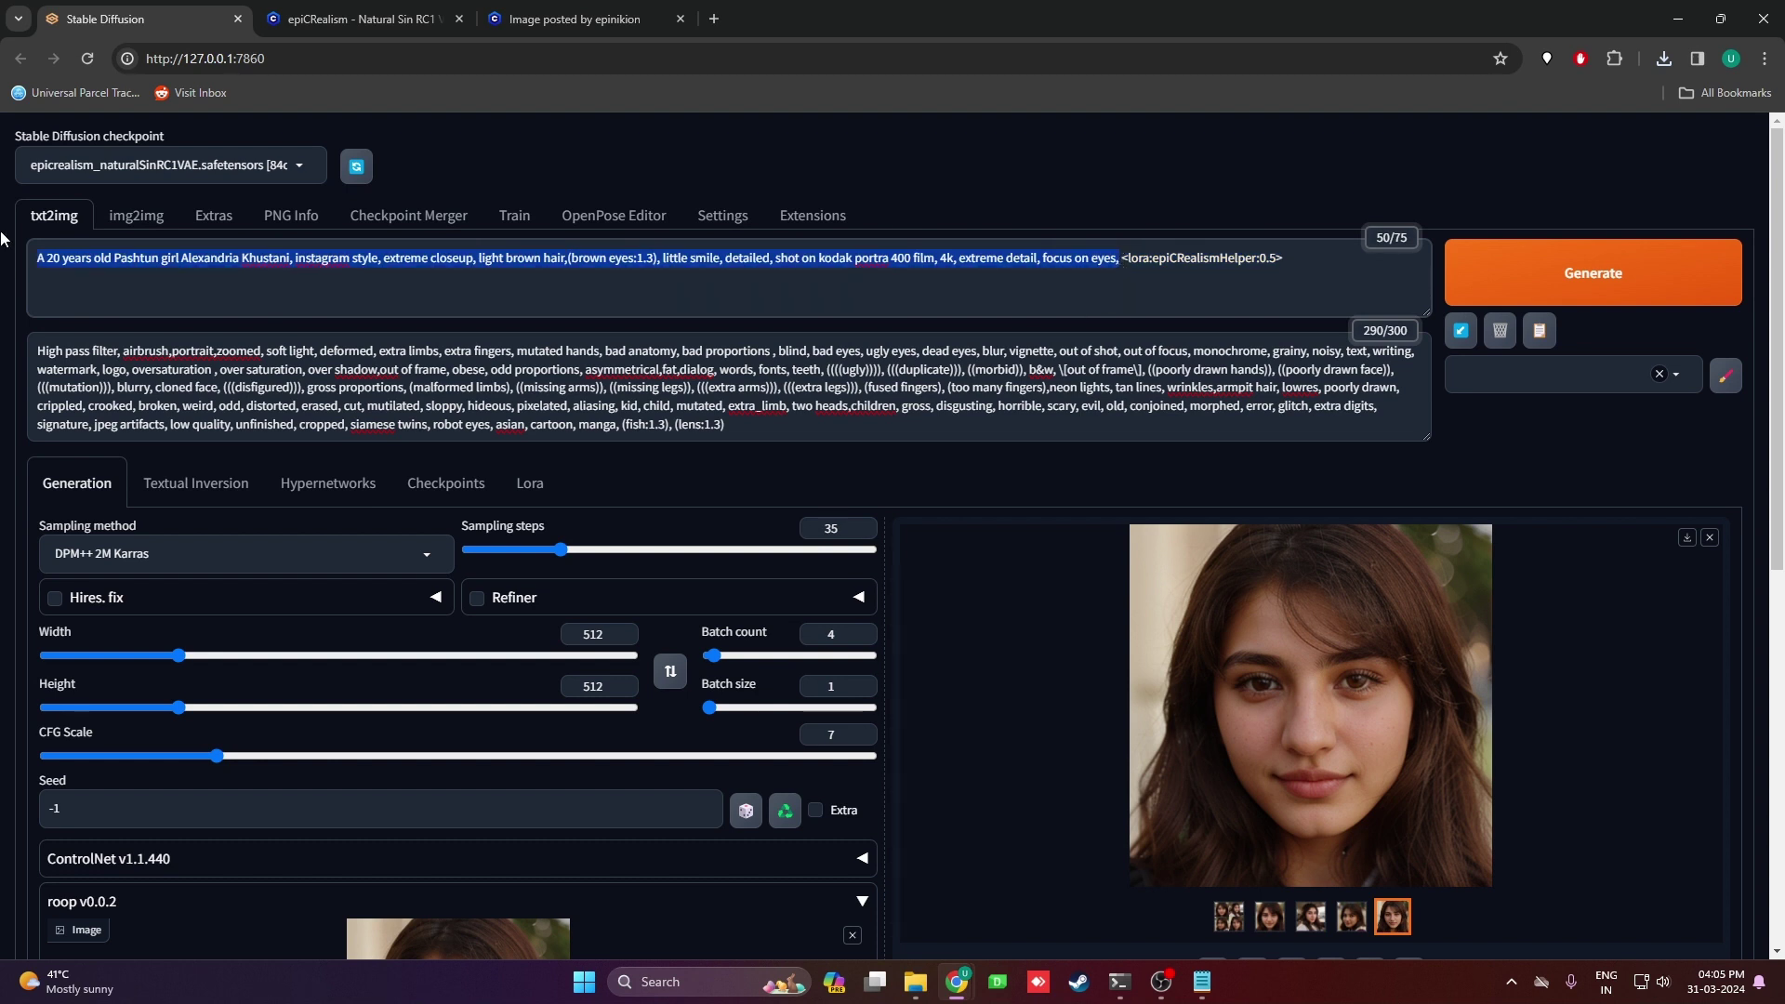
pyautogui.write('A girl in ')
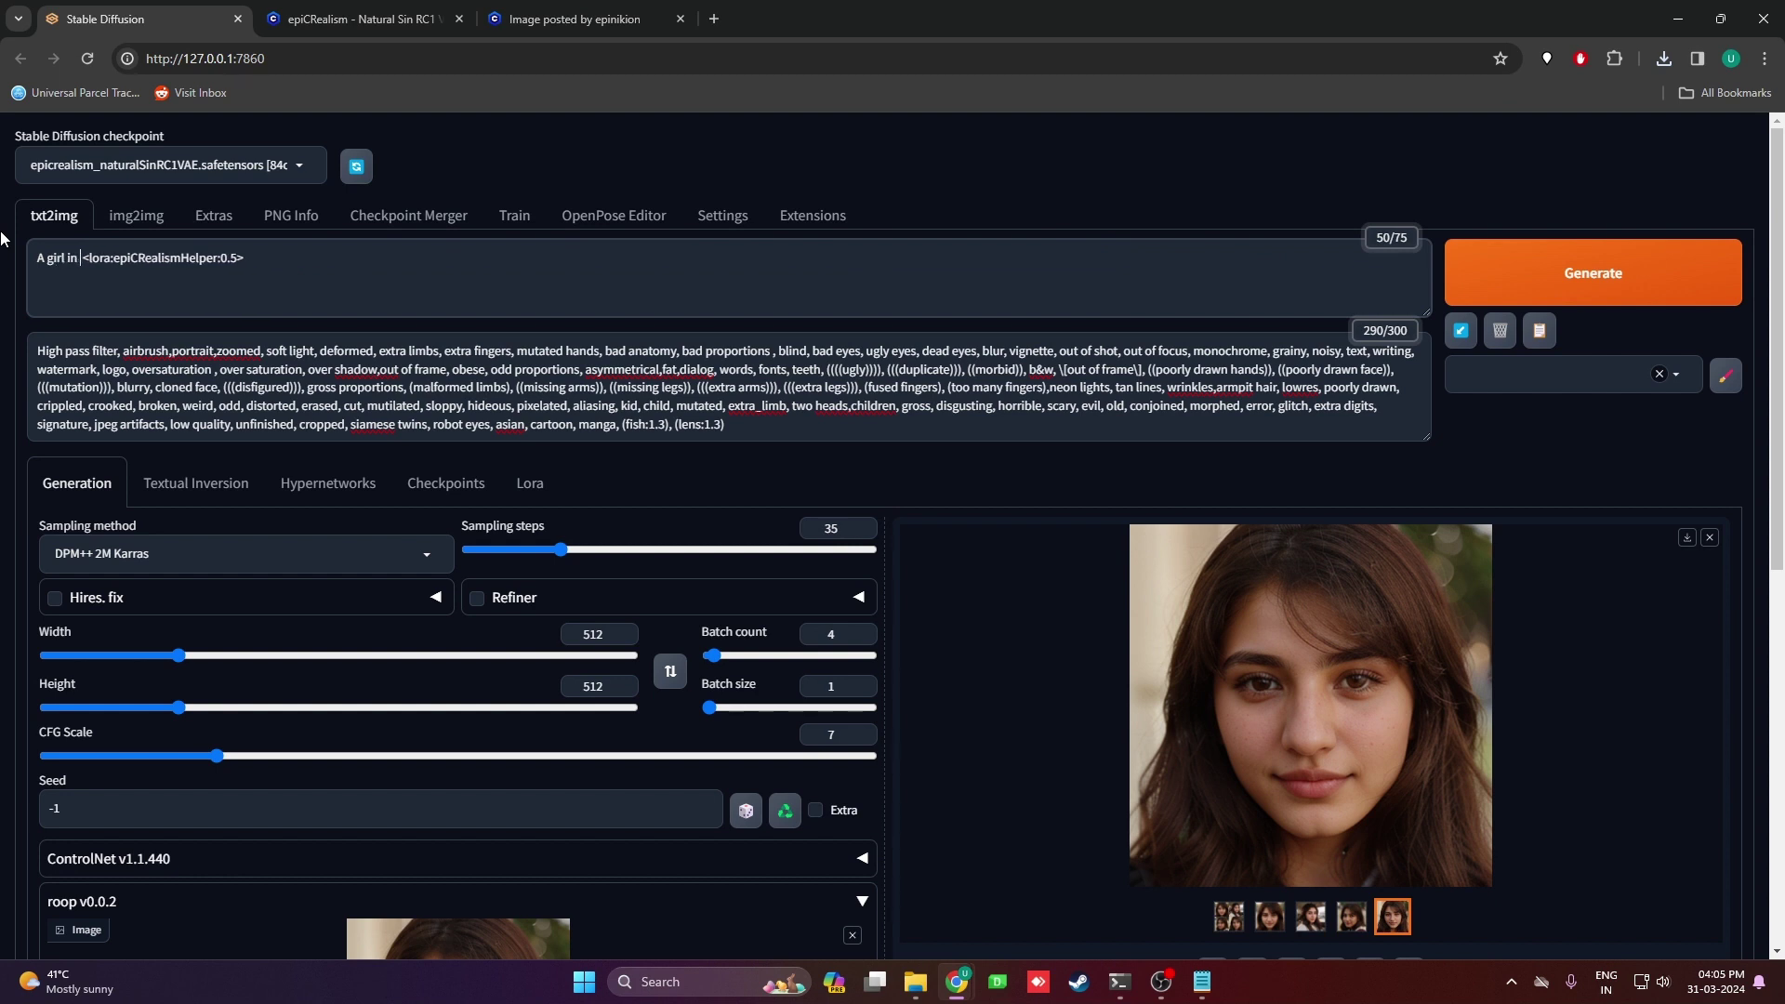
pyautogui.write('a park')
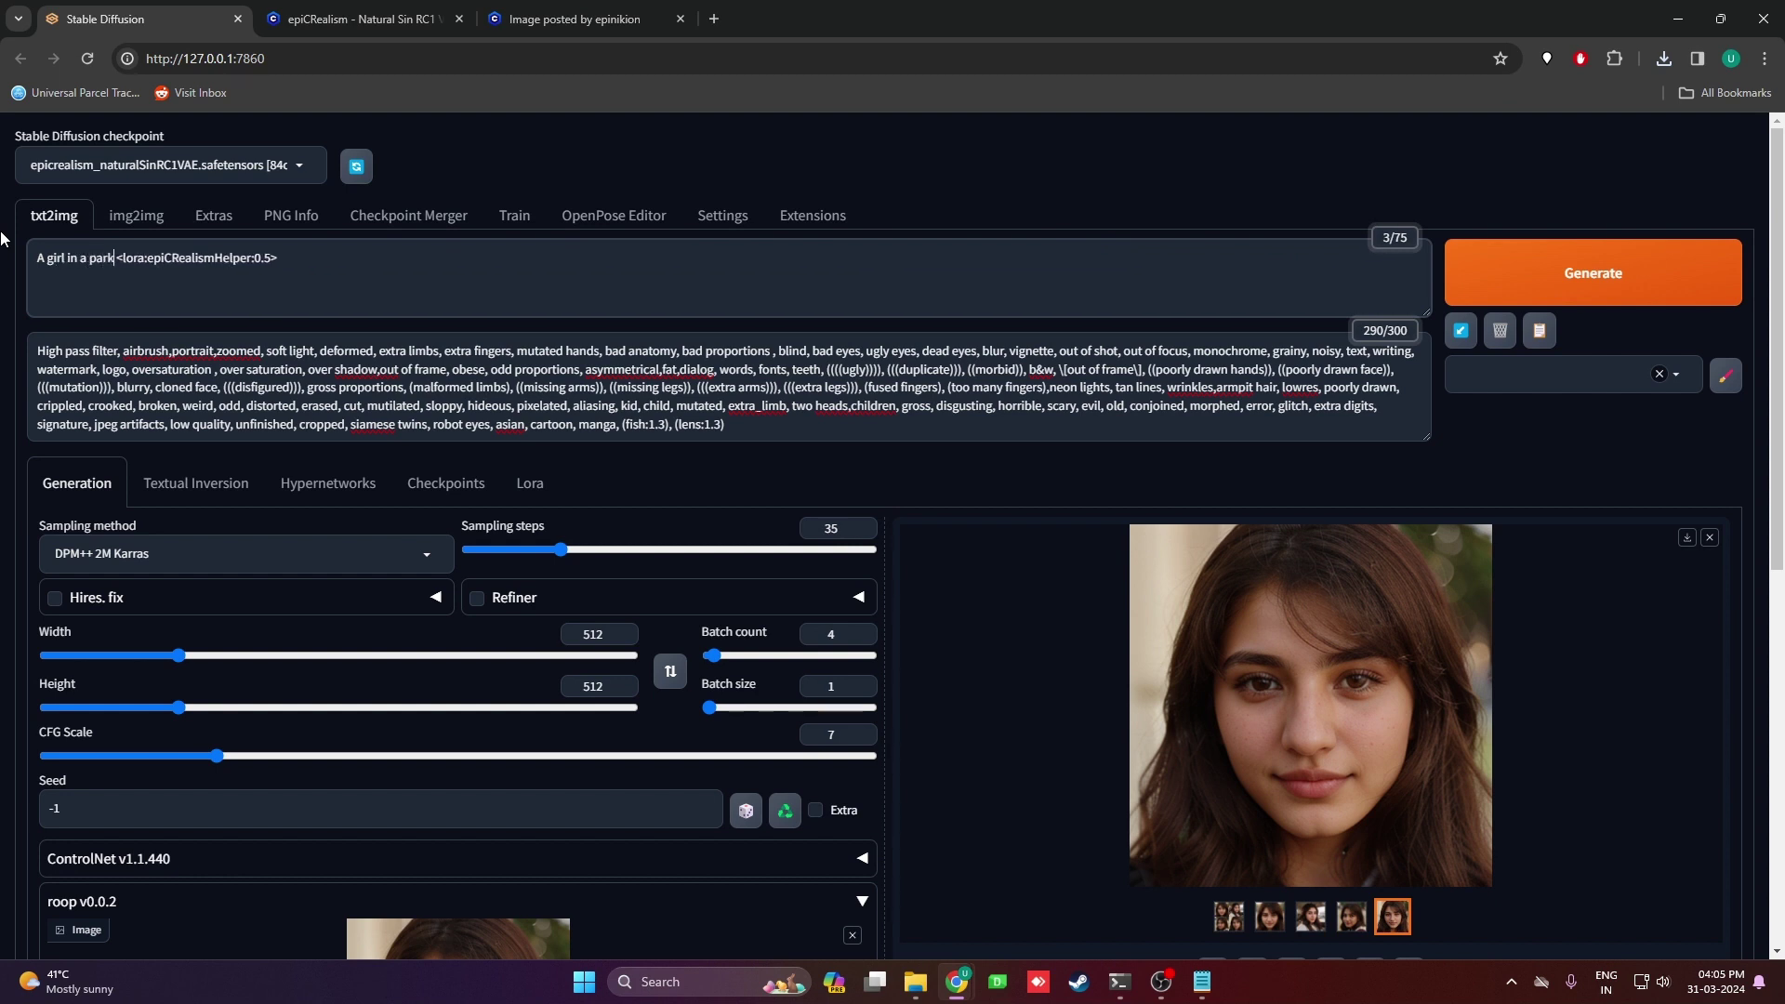
pyautogui.click(49, 257)
pyautogui.write('20 year old ')
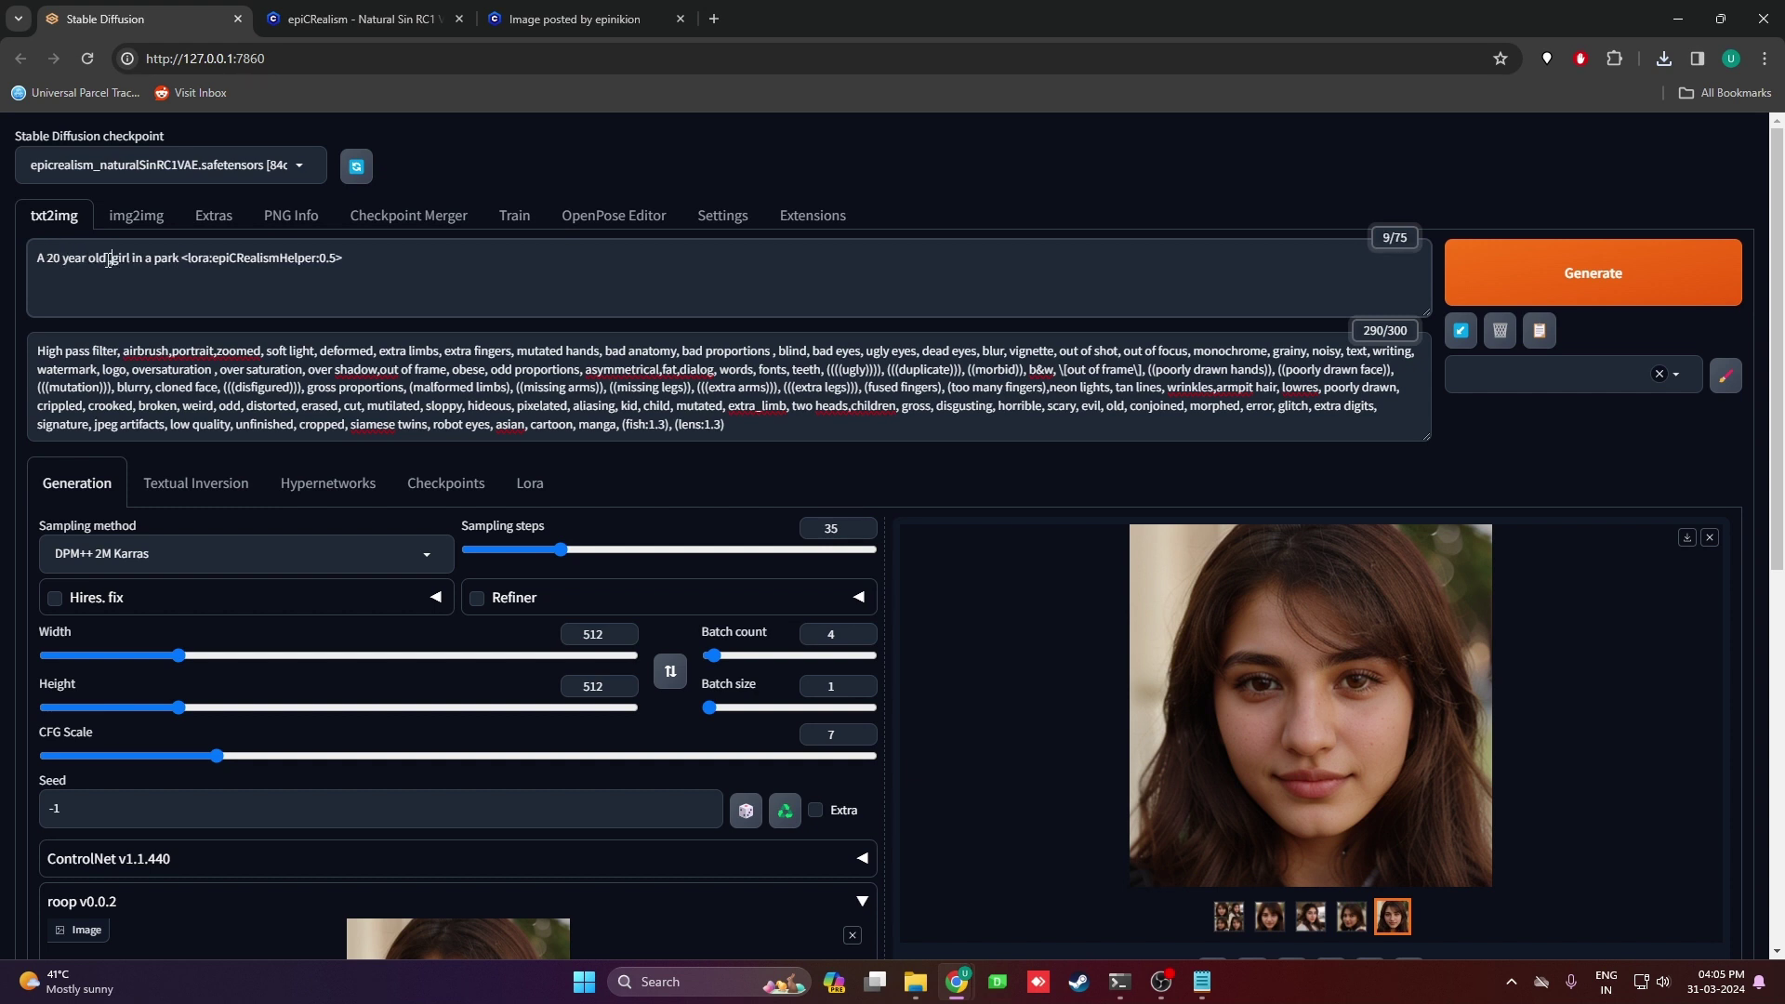
pyautogui.write(' ,')
pyautogui.press('BackSpace')
pyautogui.press('BackSpace')
pyautogui.write(',')
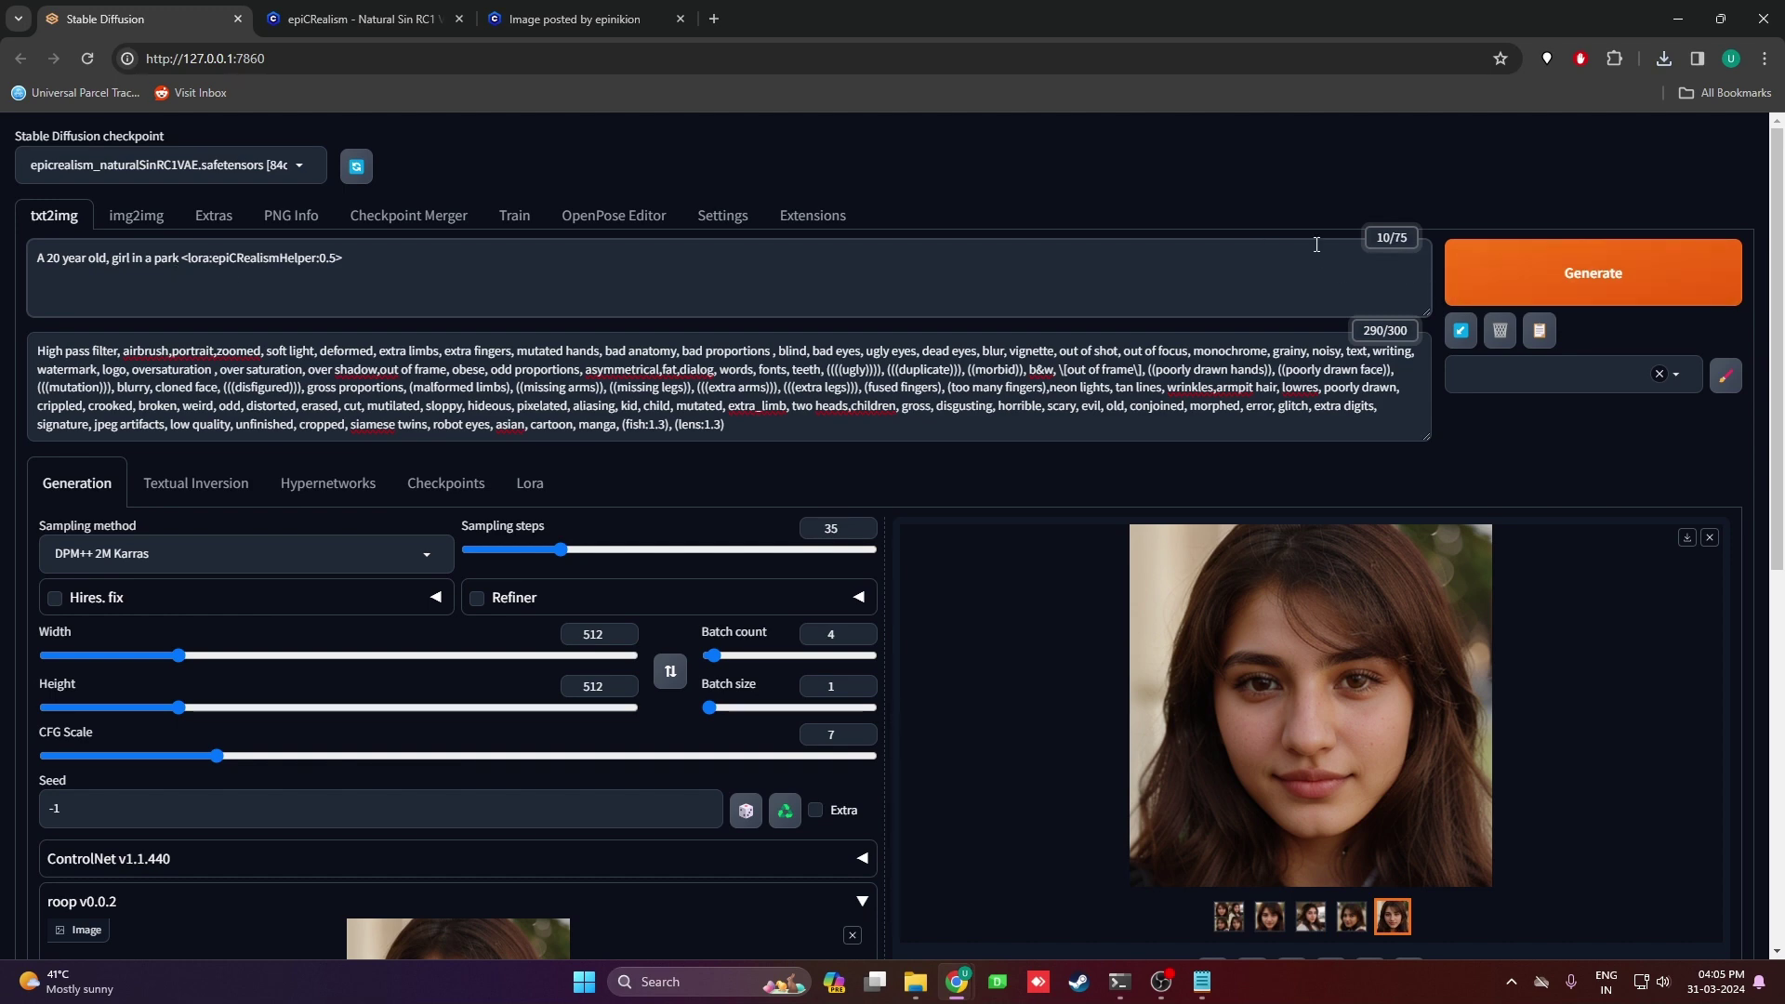
pyautogui.scroll(-4, 1525, 287)
pyautogui.scroll(3, 1525, 288)
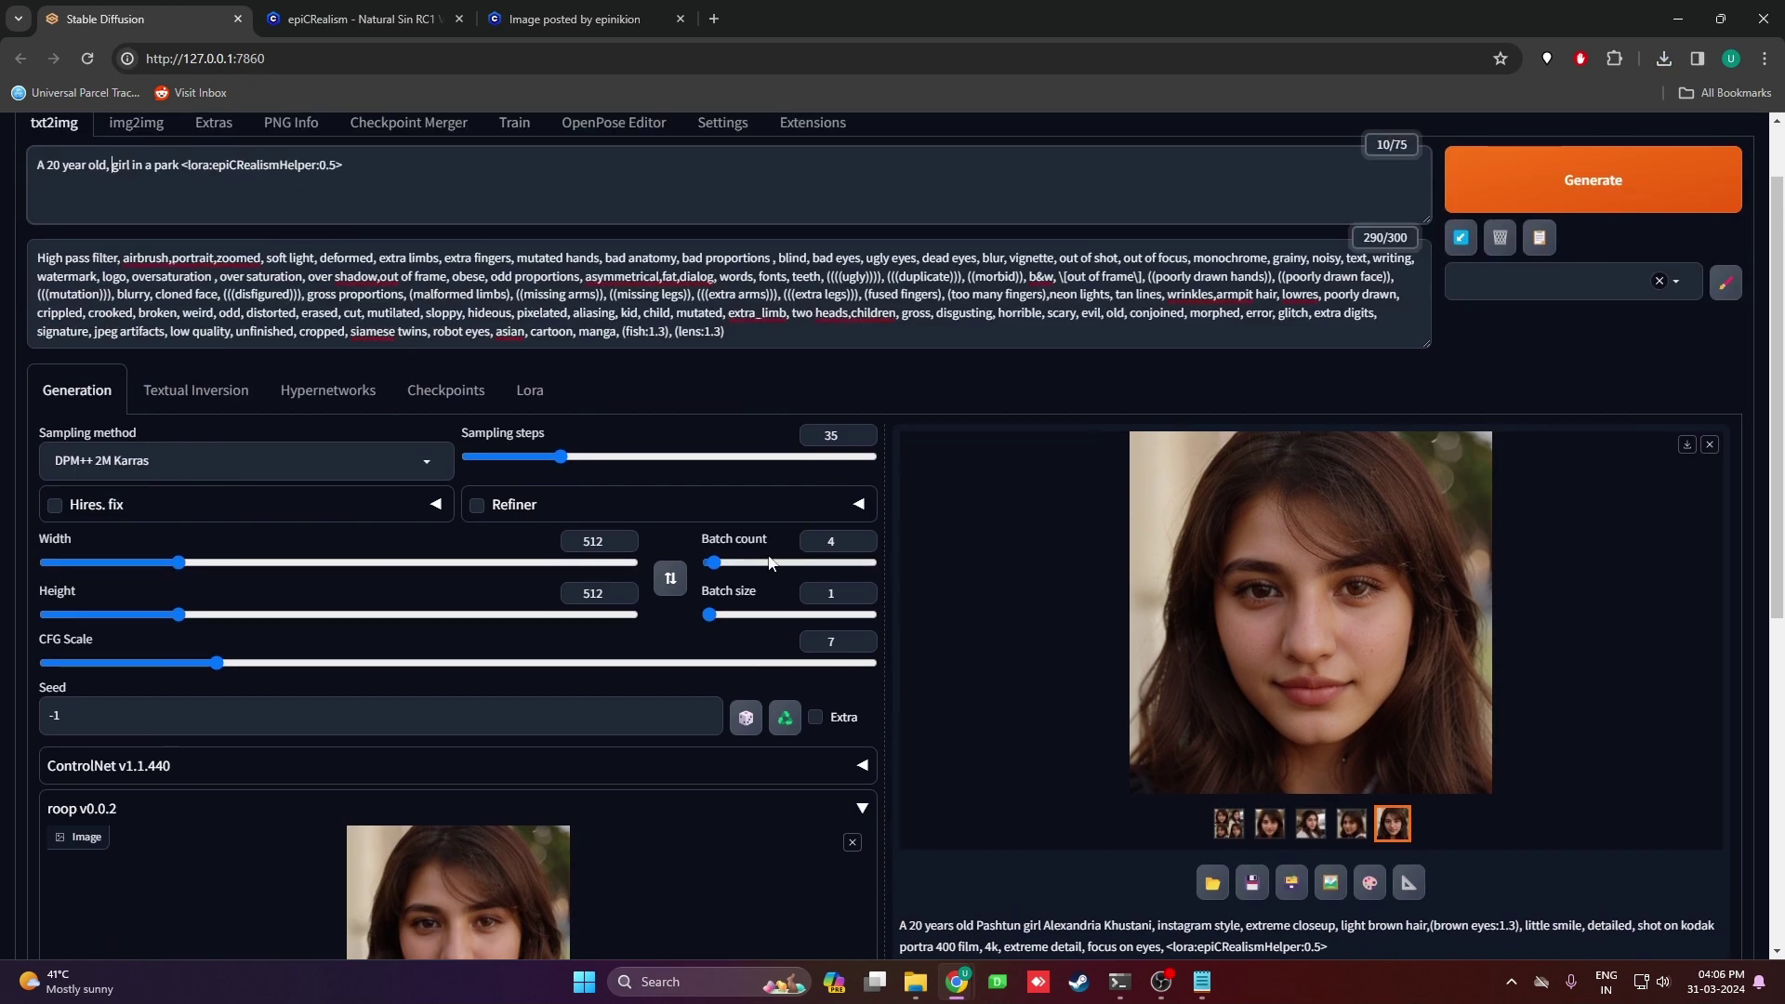
# Set batch count to 1 and generate the park image.
pyautogui.click(841, 542)
pyautogui.press('BackSpace')
pyautogui.write('1')
pyautogui.scroll(1, 783, 462)
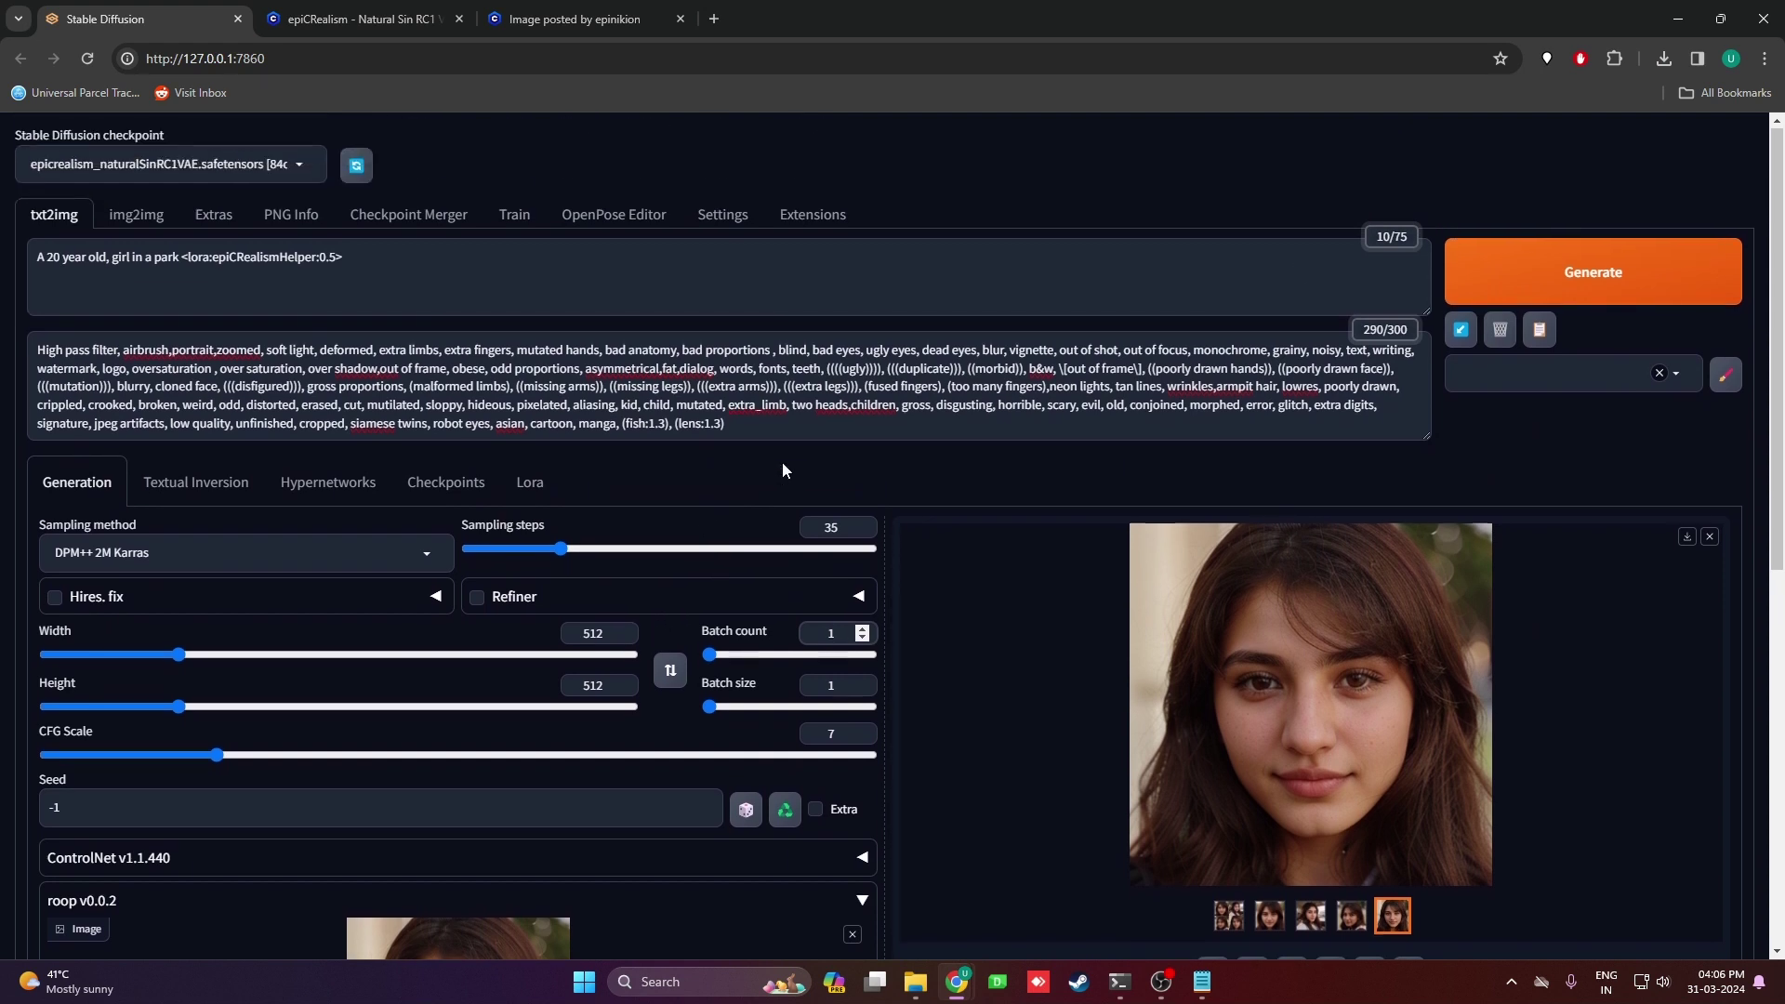
pyautogui.click(1645, 265)
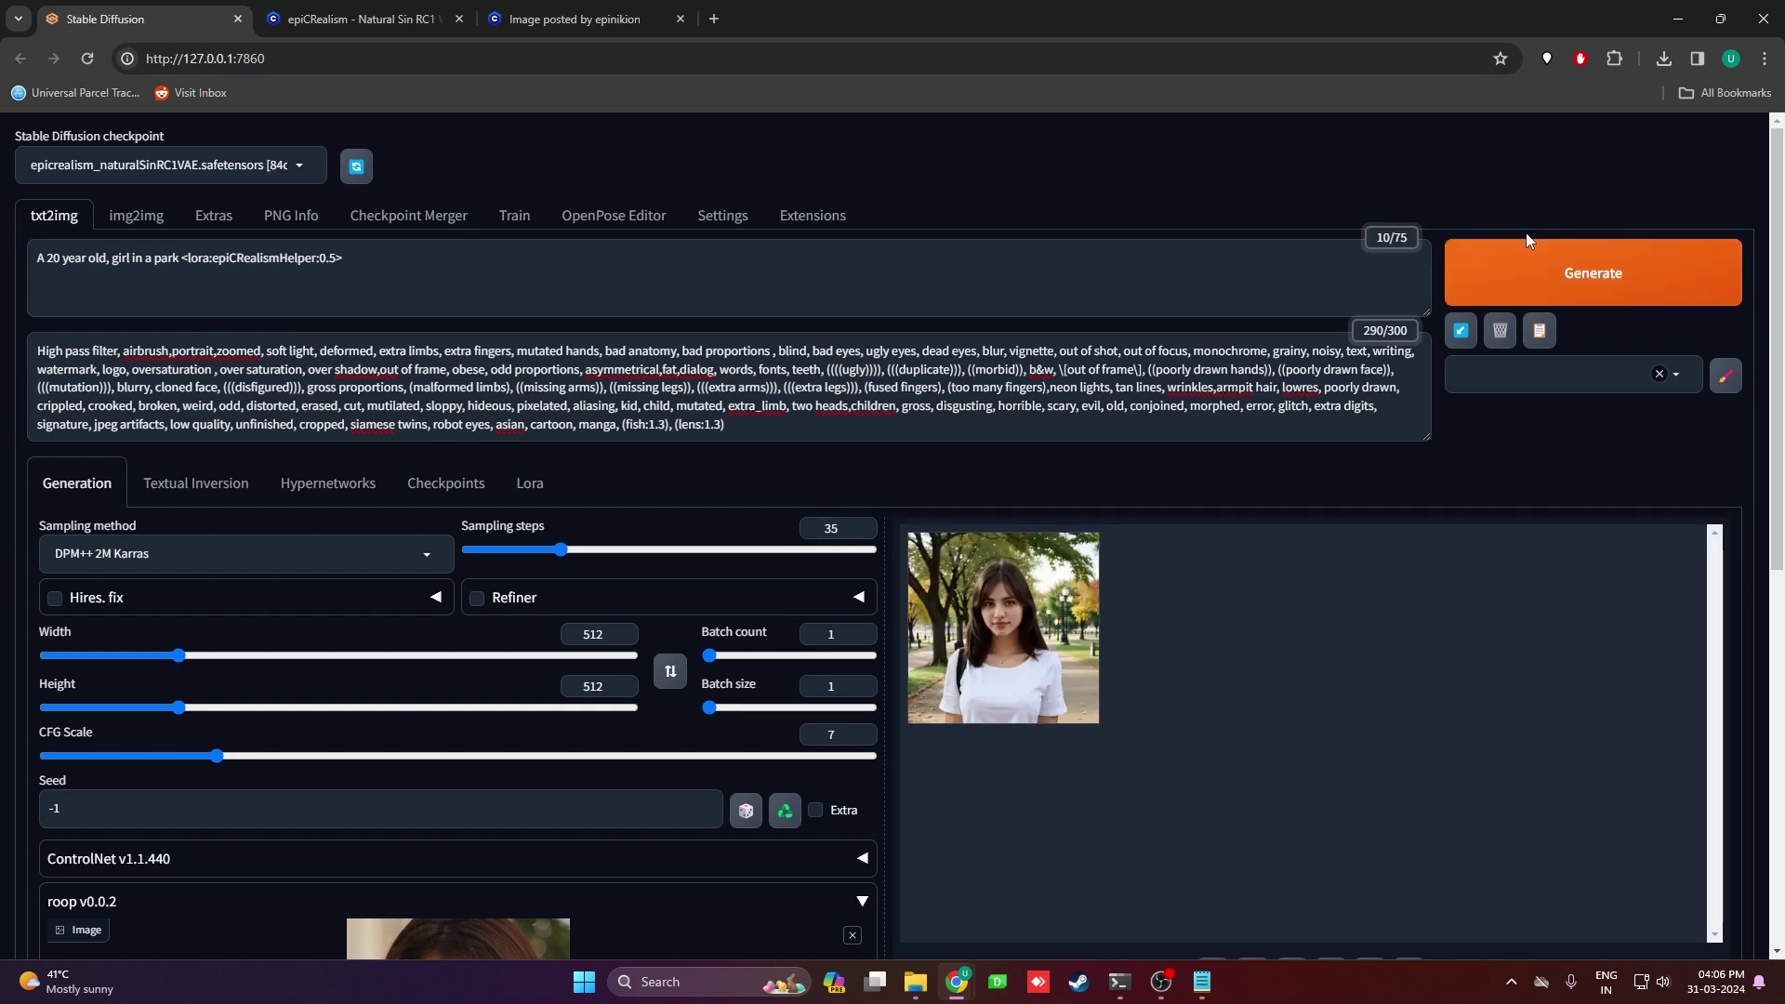
# Inspect the park image of the woman in a white T-shirt full-screen, then close it.
pyautogui.click(1003, 628)
pyautogui.scroll(-4, 1004, 627)
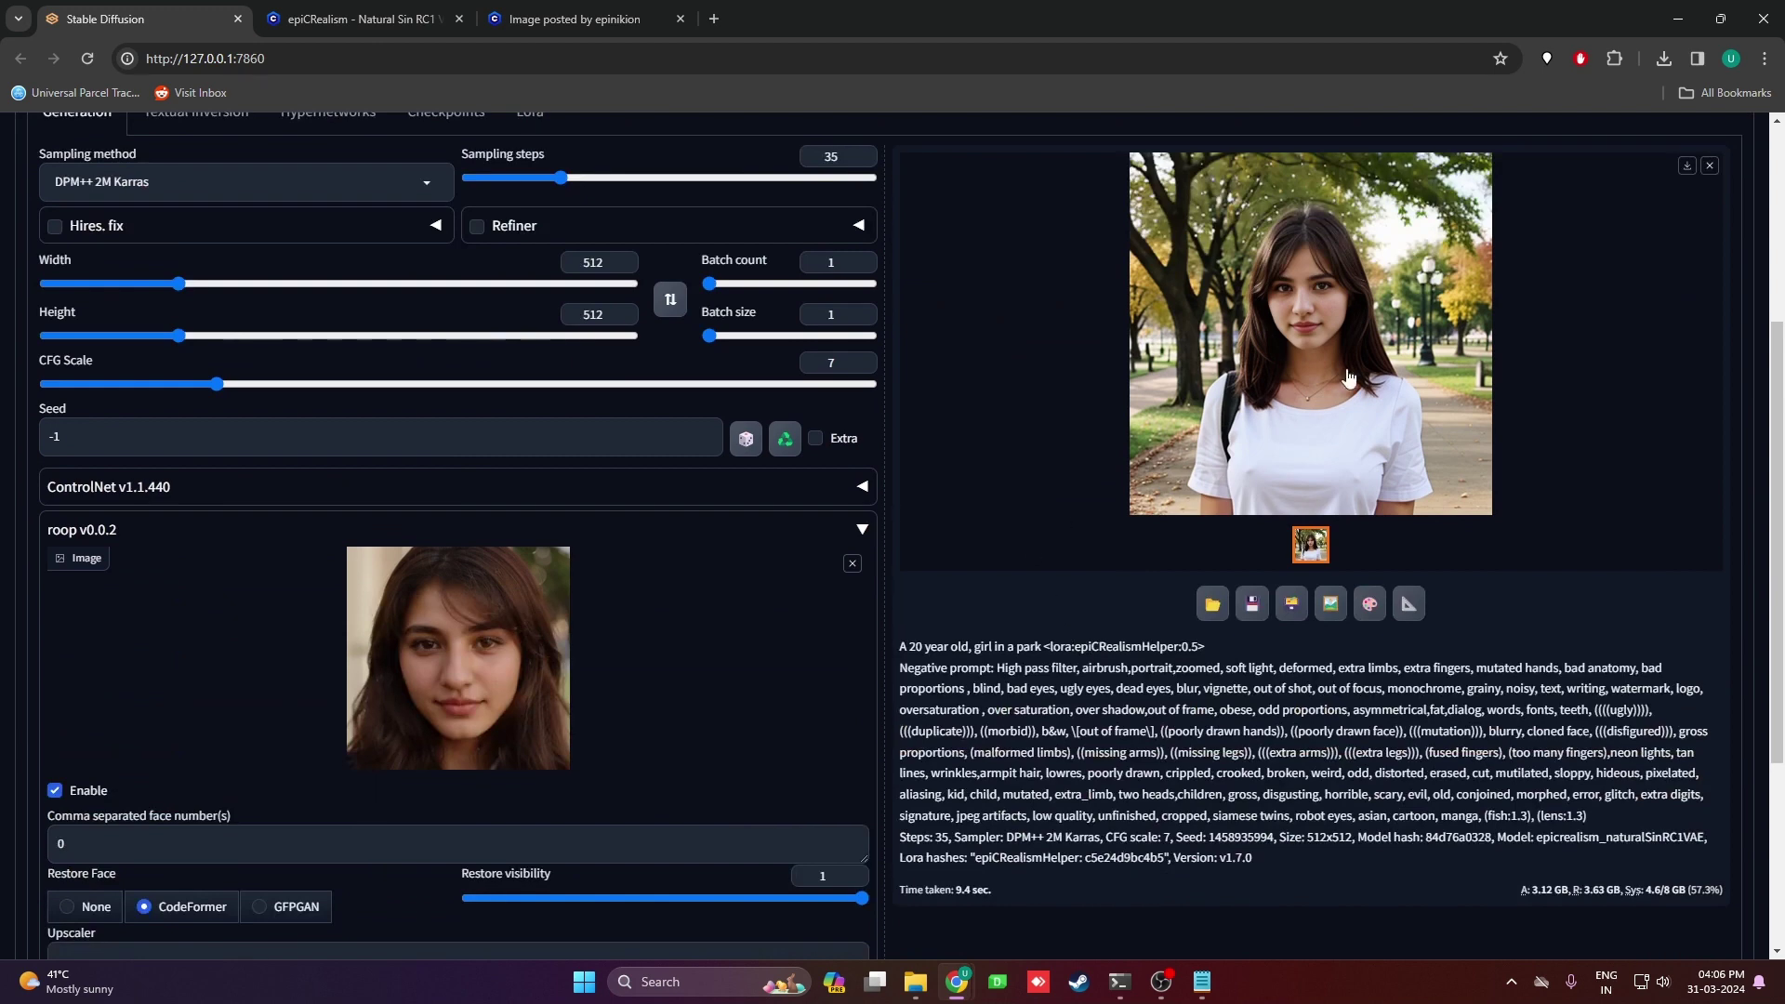
pyautogui.click(956, 528)
pyautogui.click(1435, 701)
pyautogui.click(689, 681)
pyautogui.click(712, 662)
pyautogui.click(661, 611)
pyautogui.click(661, 611)
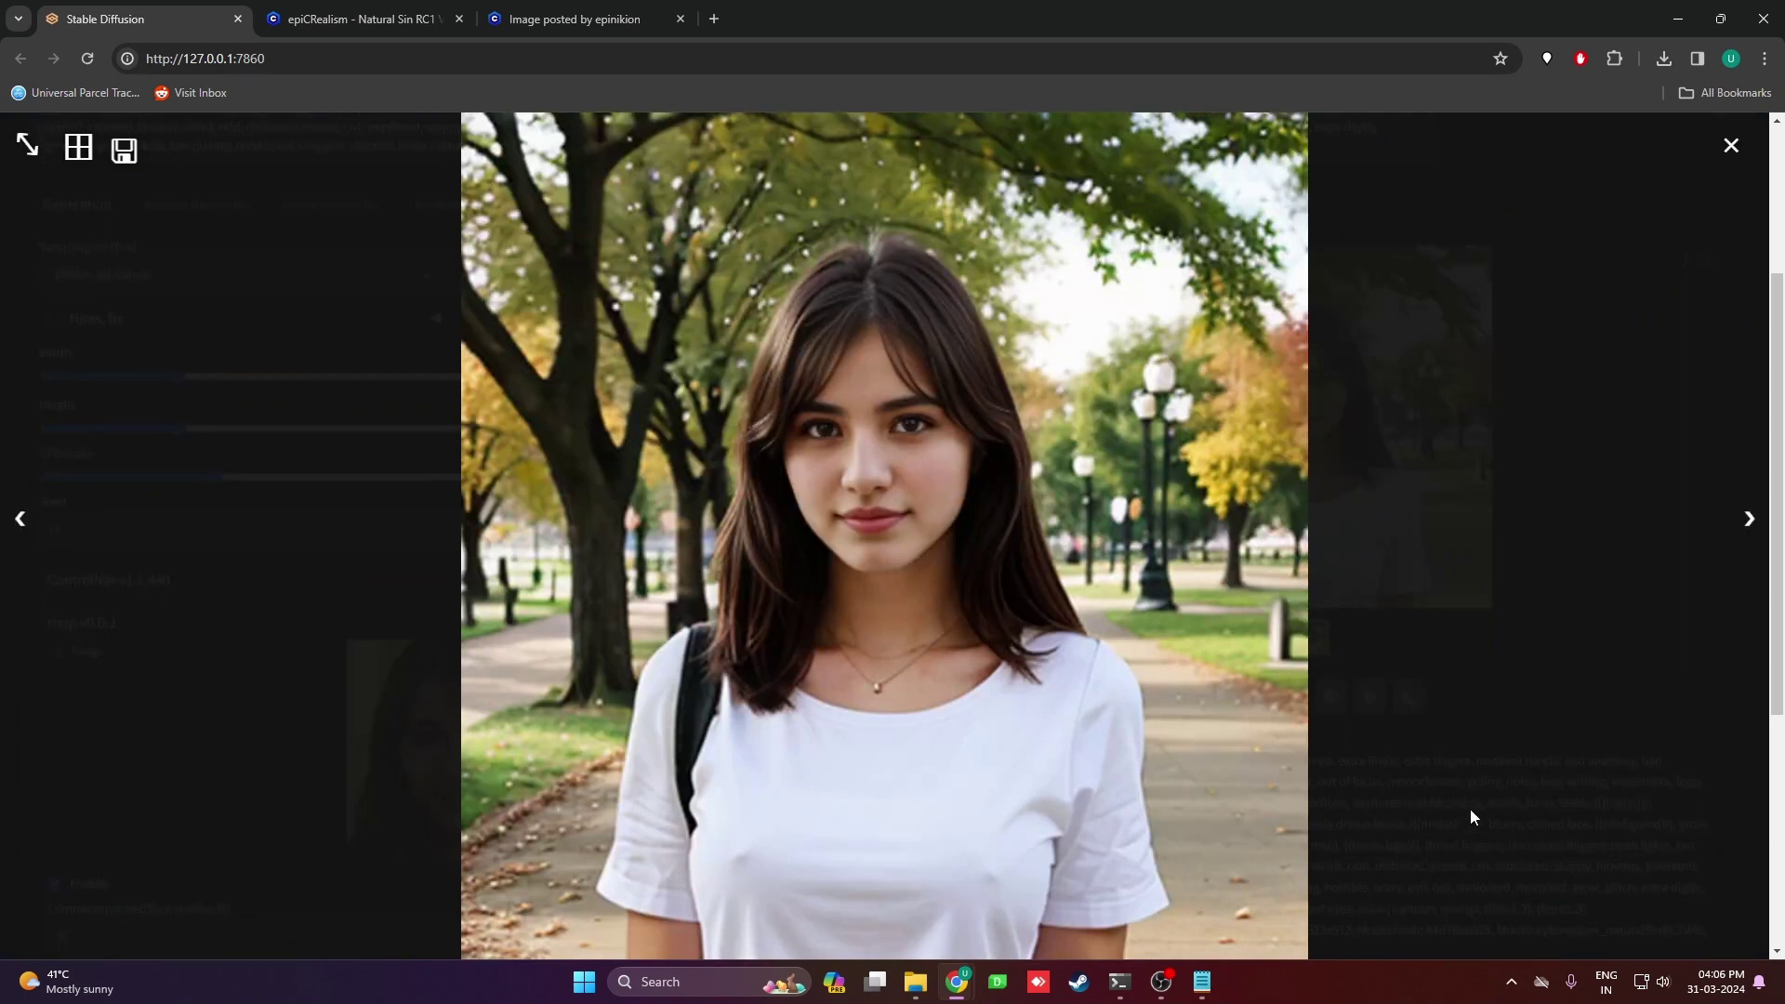
pyautogui.click(1503, 777)
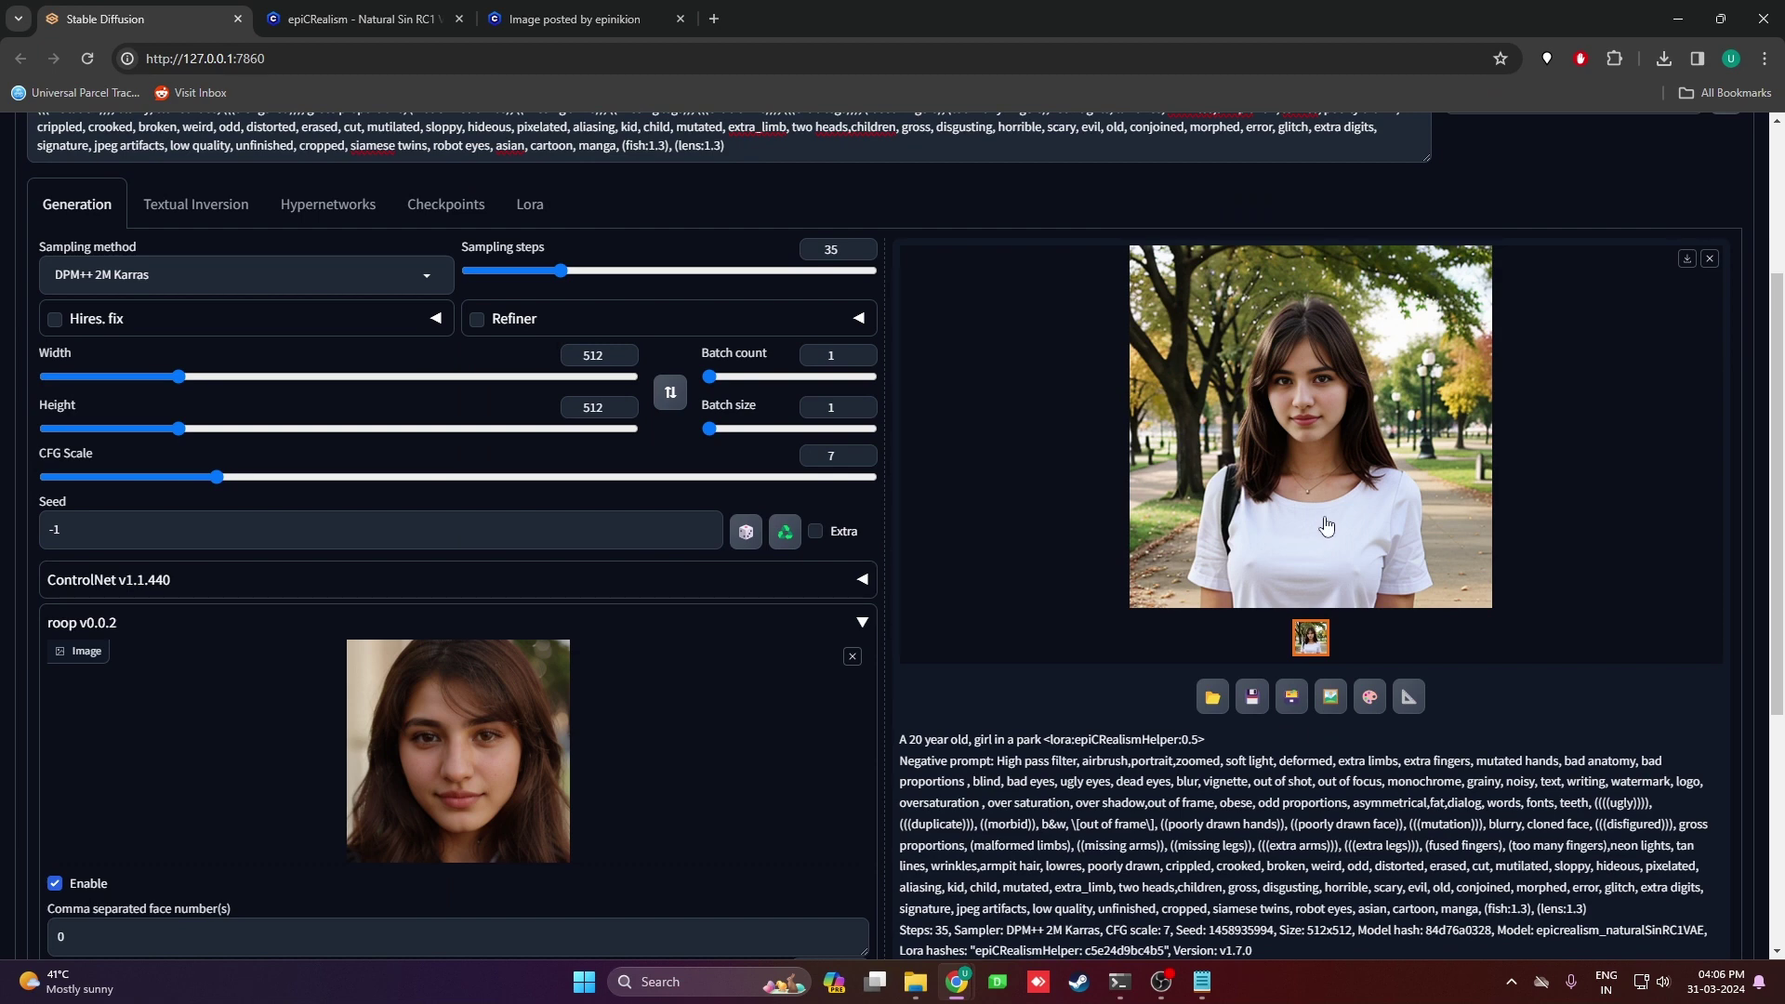
pyautogui.scroll(3, 1327, 526)
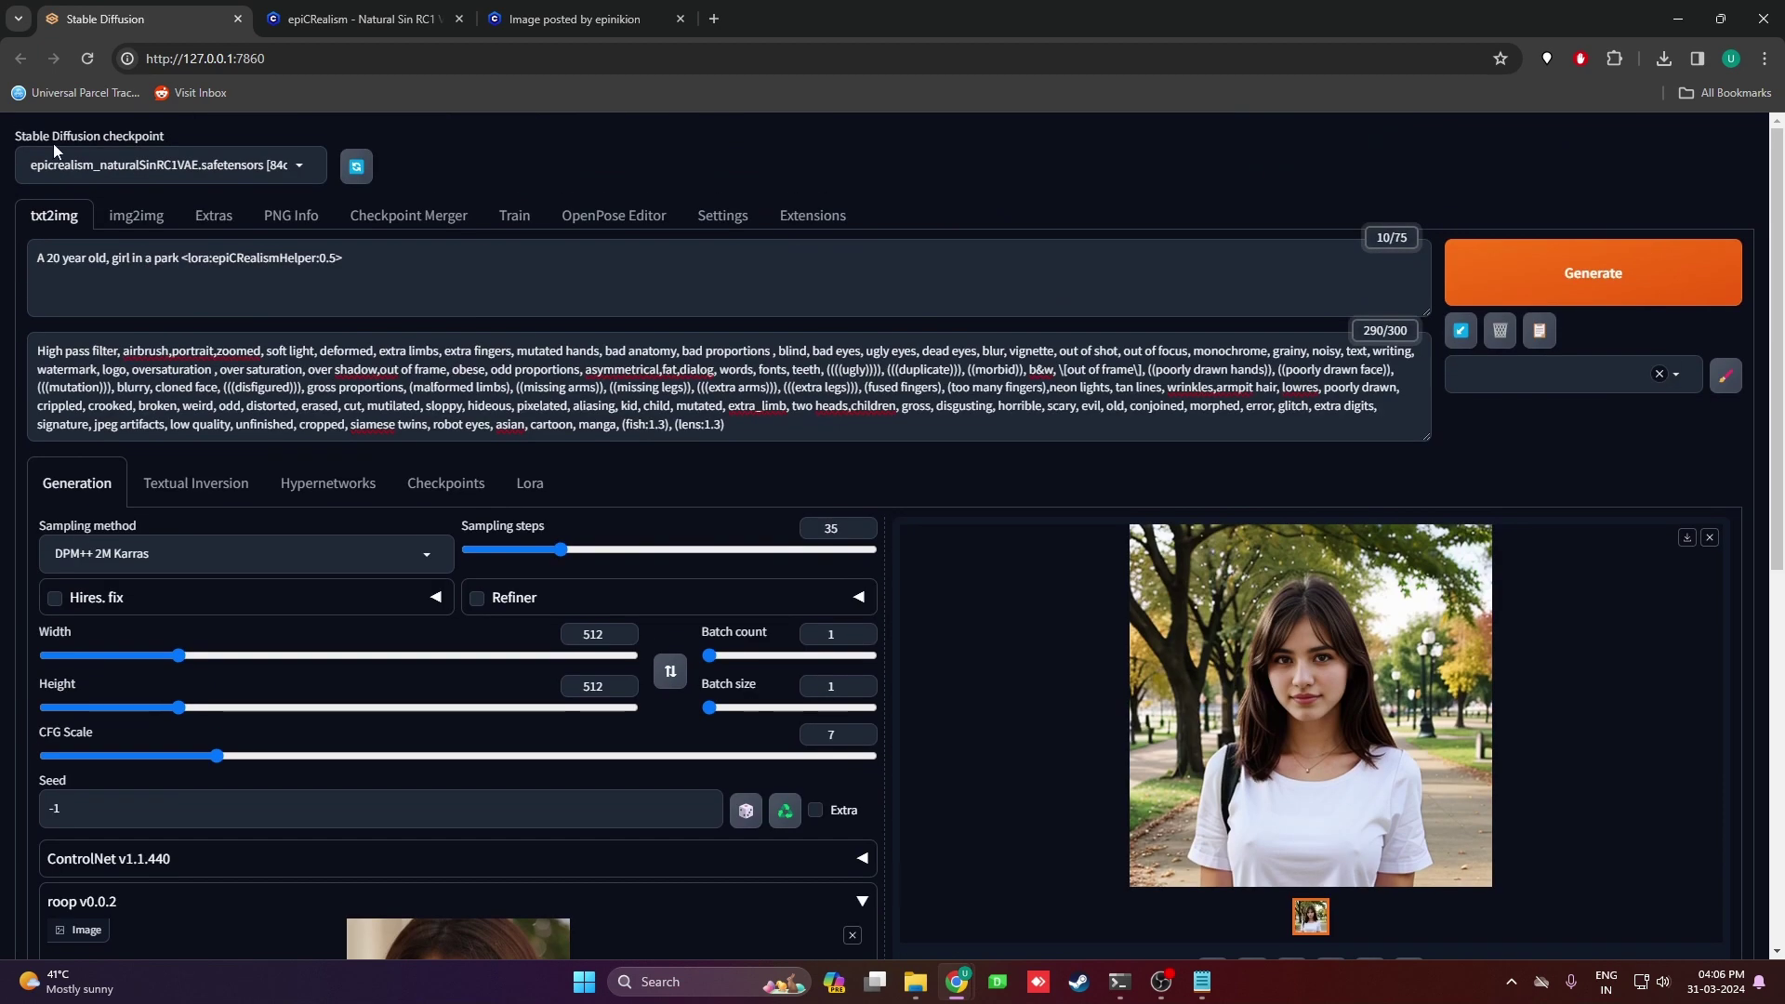
# Insert 'pashtun' before 'girl' in the prompt, set batch count to 4, and generate.
pyautogui.click(114, 258)
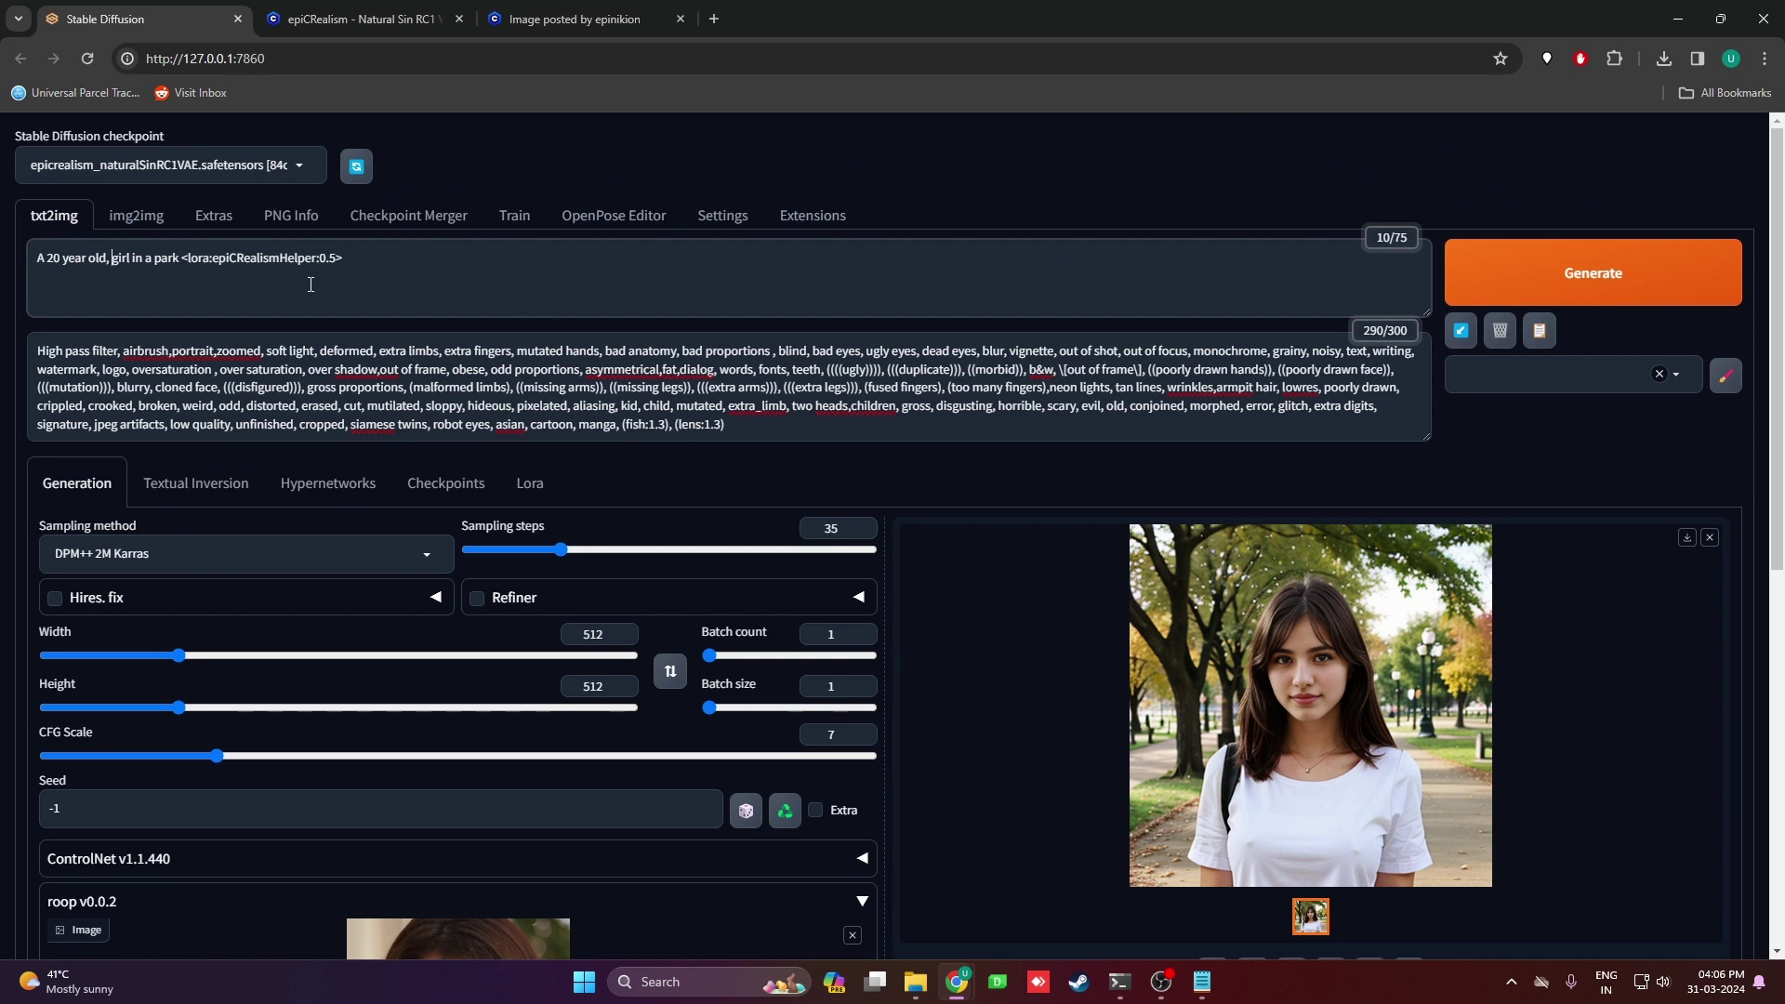
pyautogui.write('pashtun')
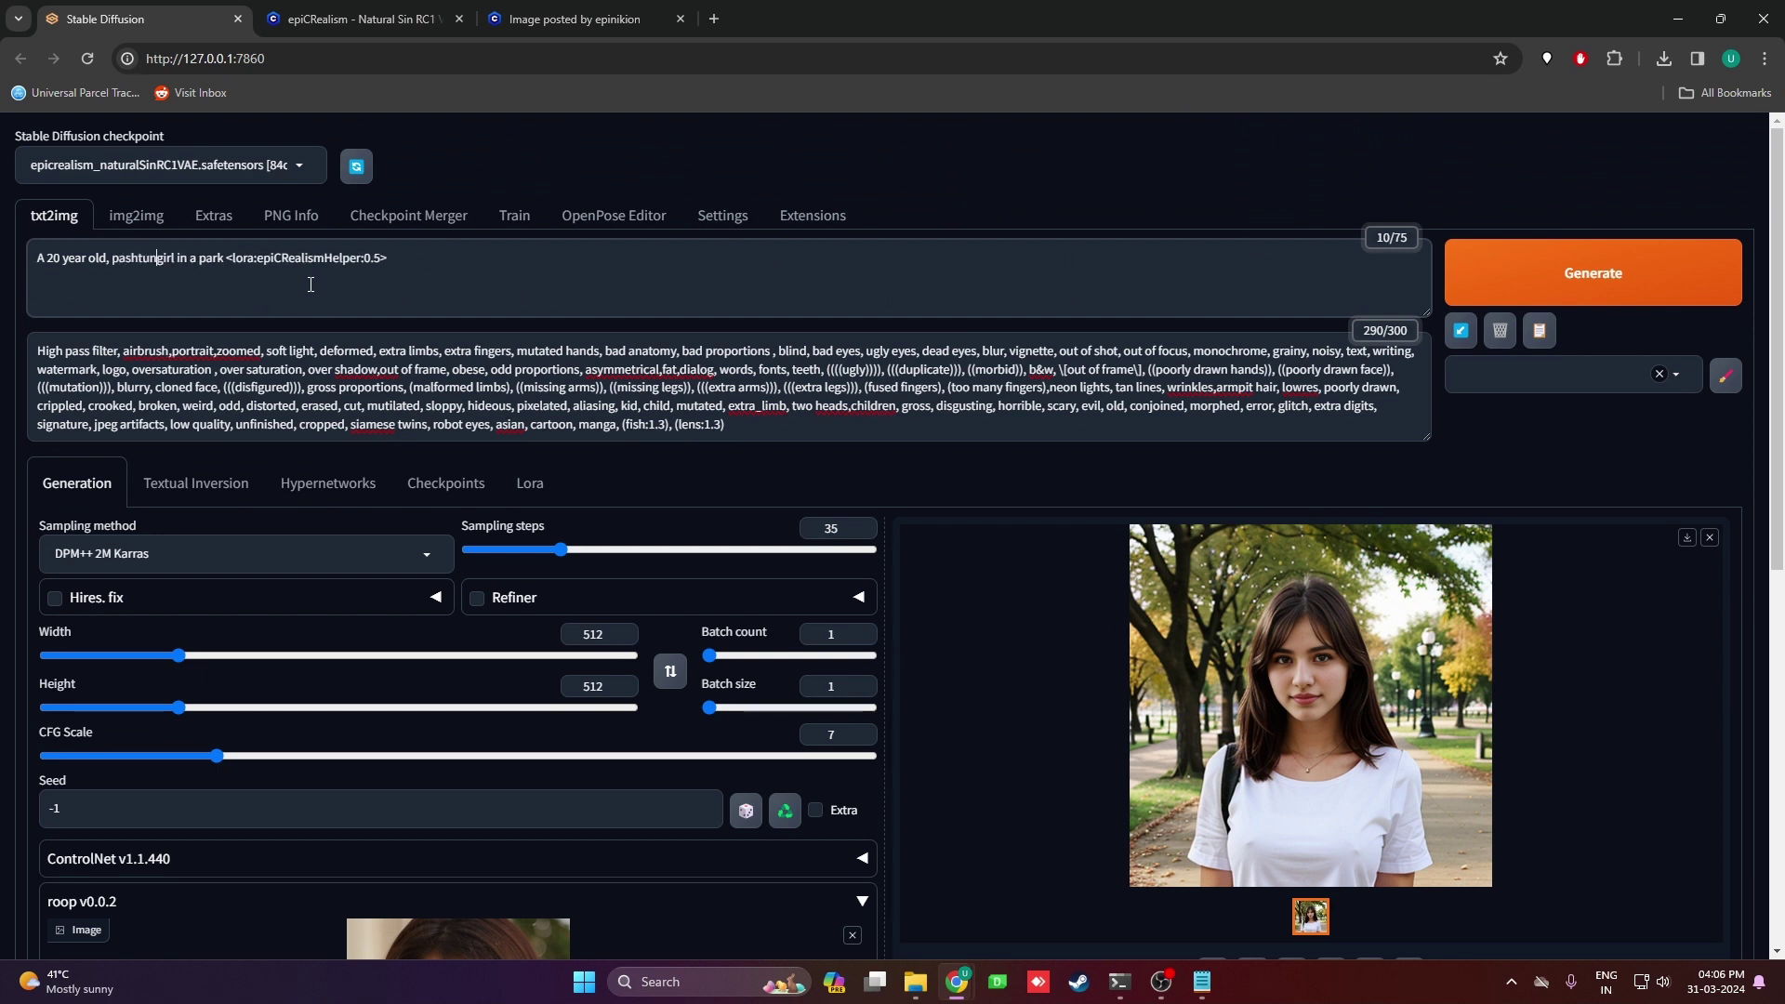
pyautogui.doubleClick(830, 635)
pyautogui.write('4')
pyautogui.click(1467, 299)
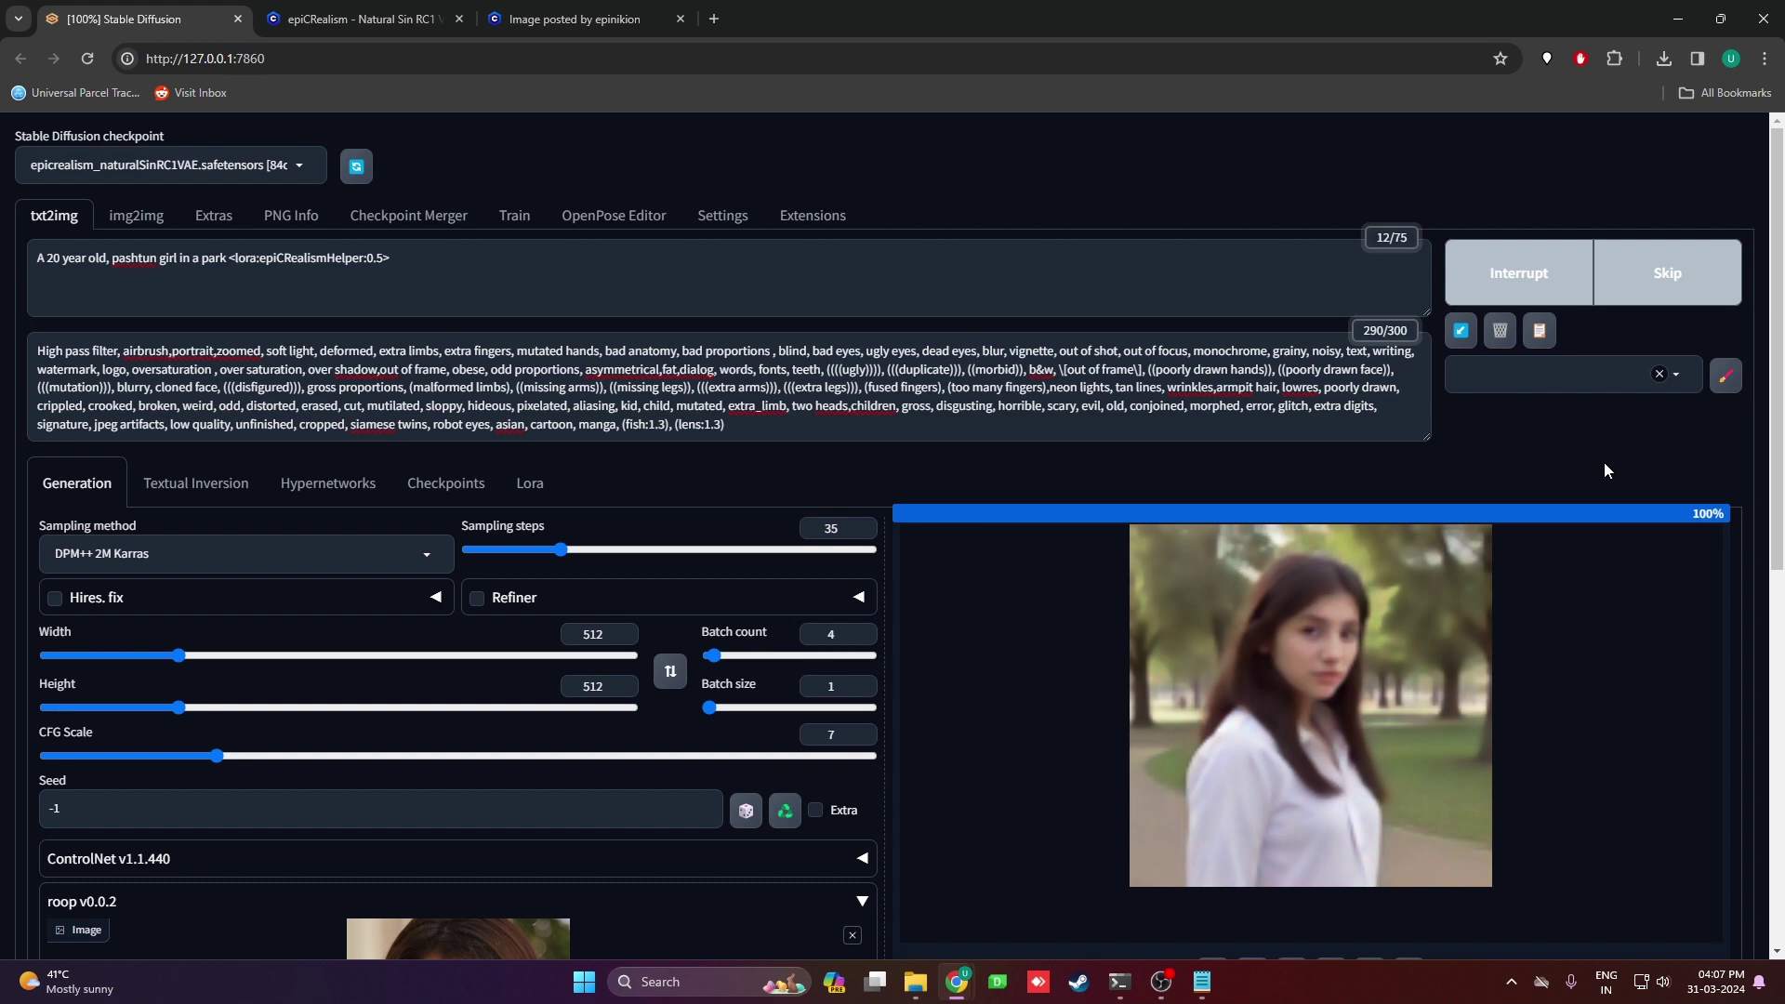
# Inspect the four park portraits in the full-screen viewer, including the one in an embroidered vest and cap.
pyautogui.click(1325, 701)
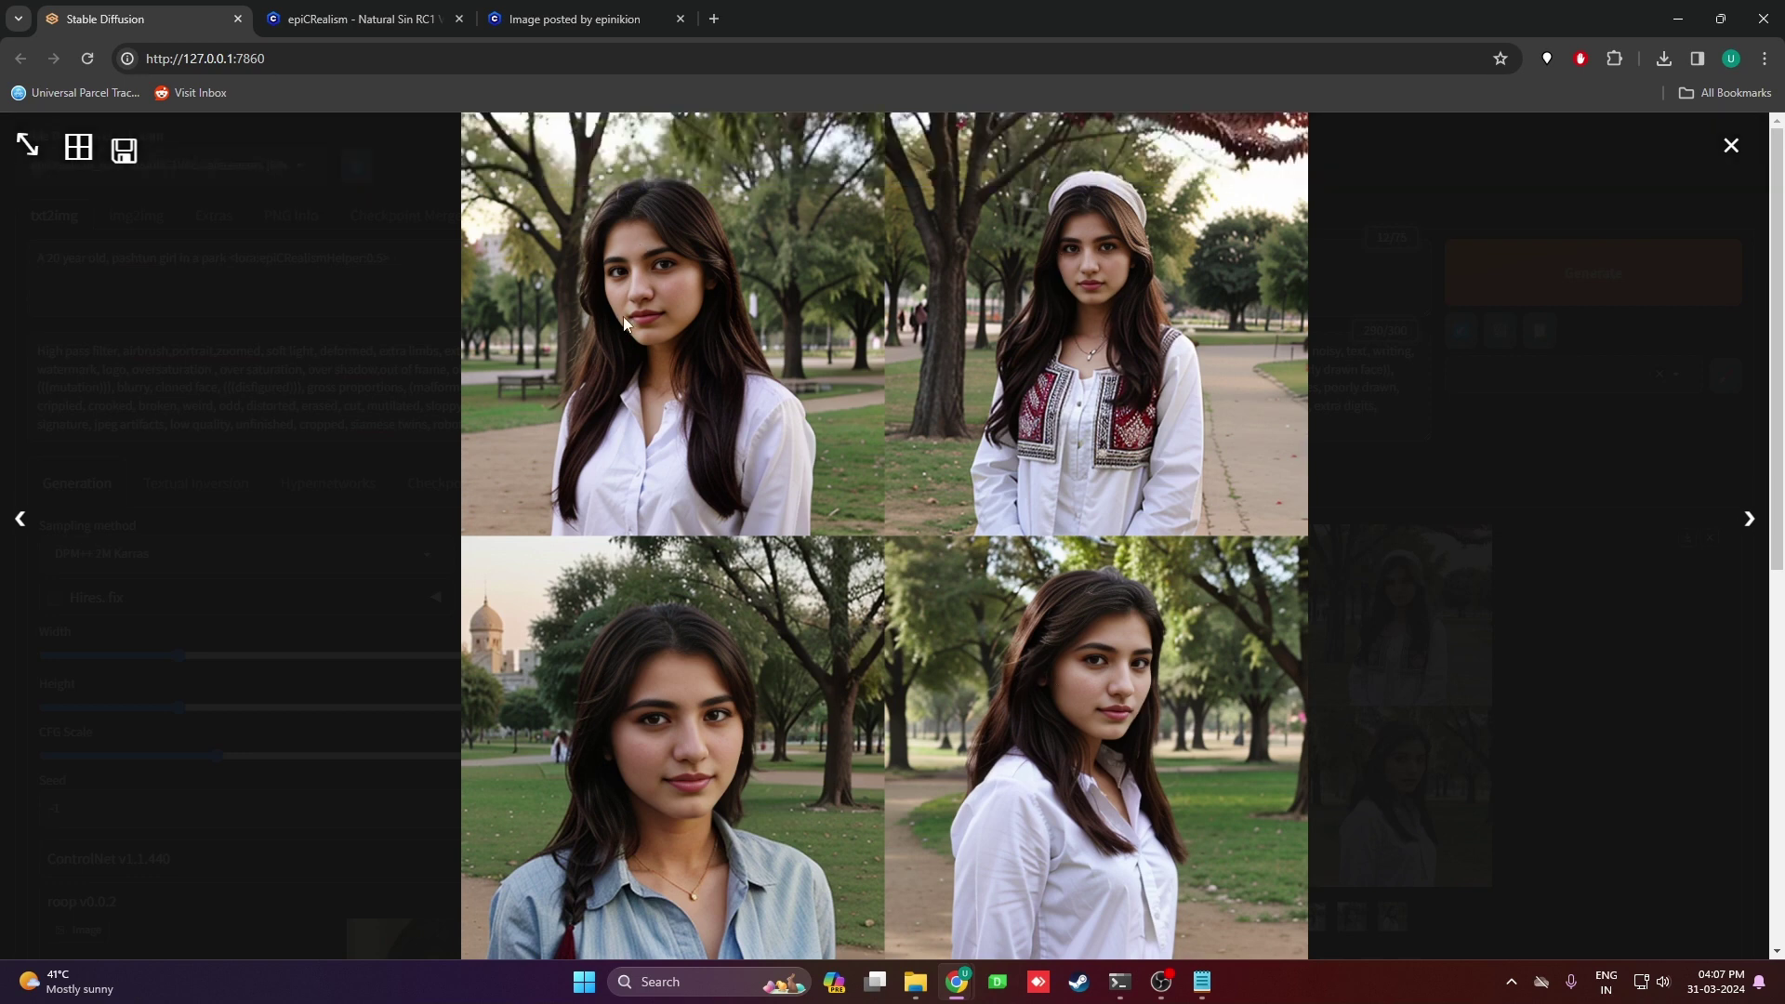
pyautogui.click(1431, 456)
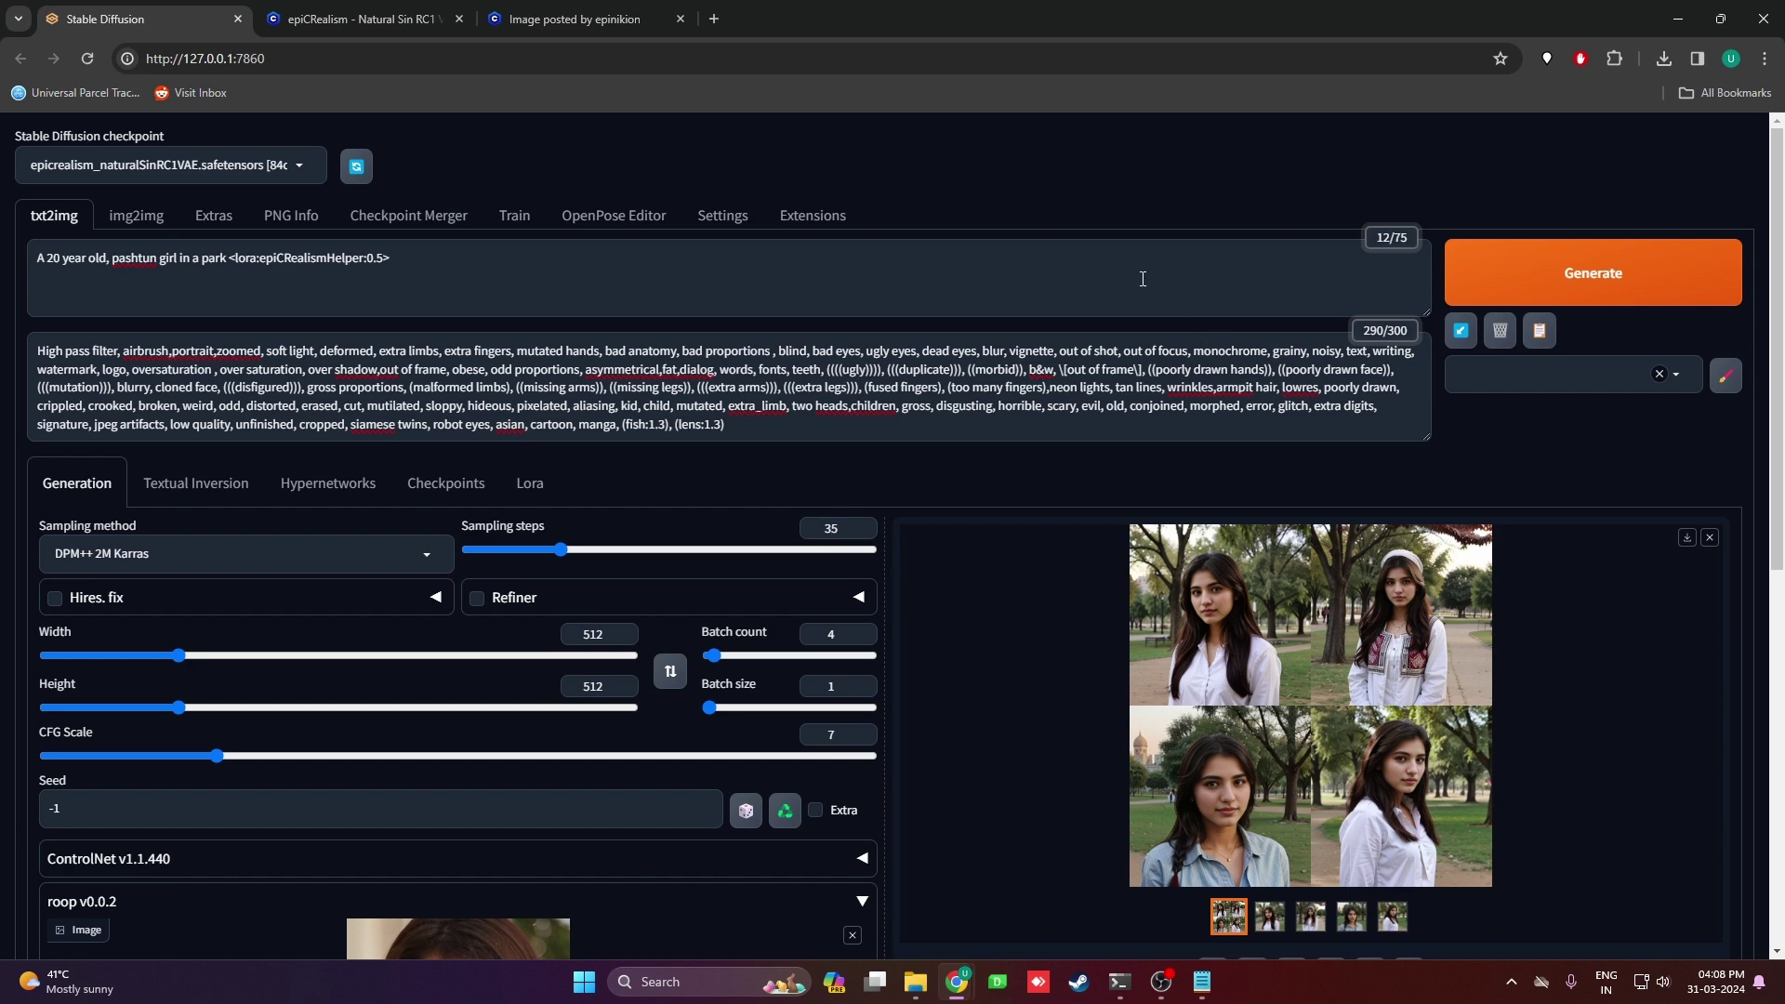
pyautogui.click(1364, 763)
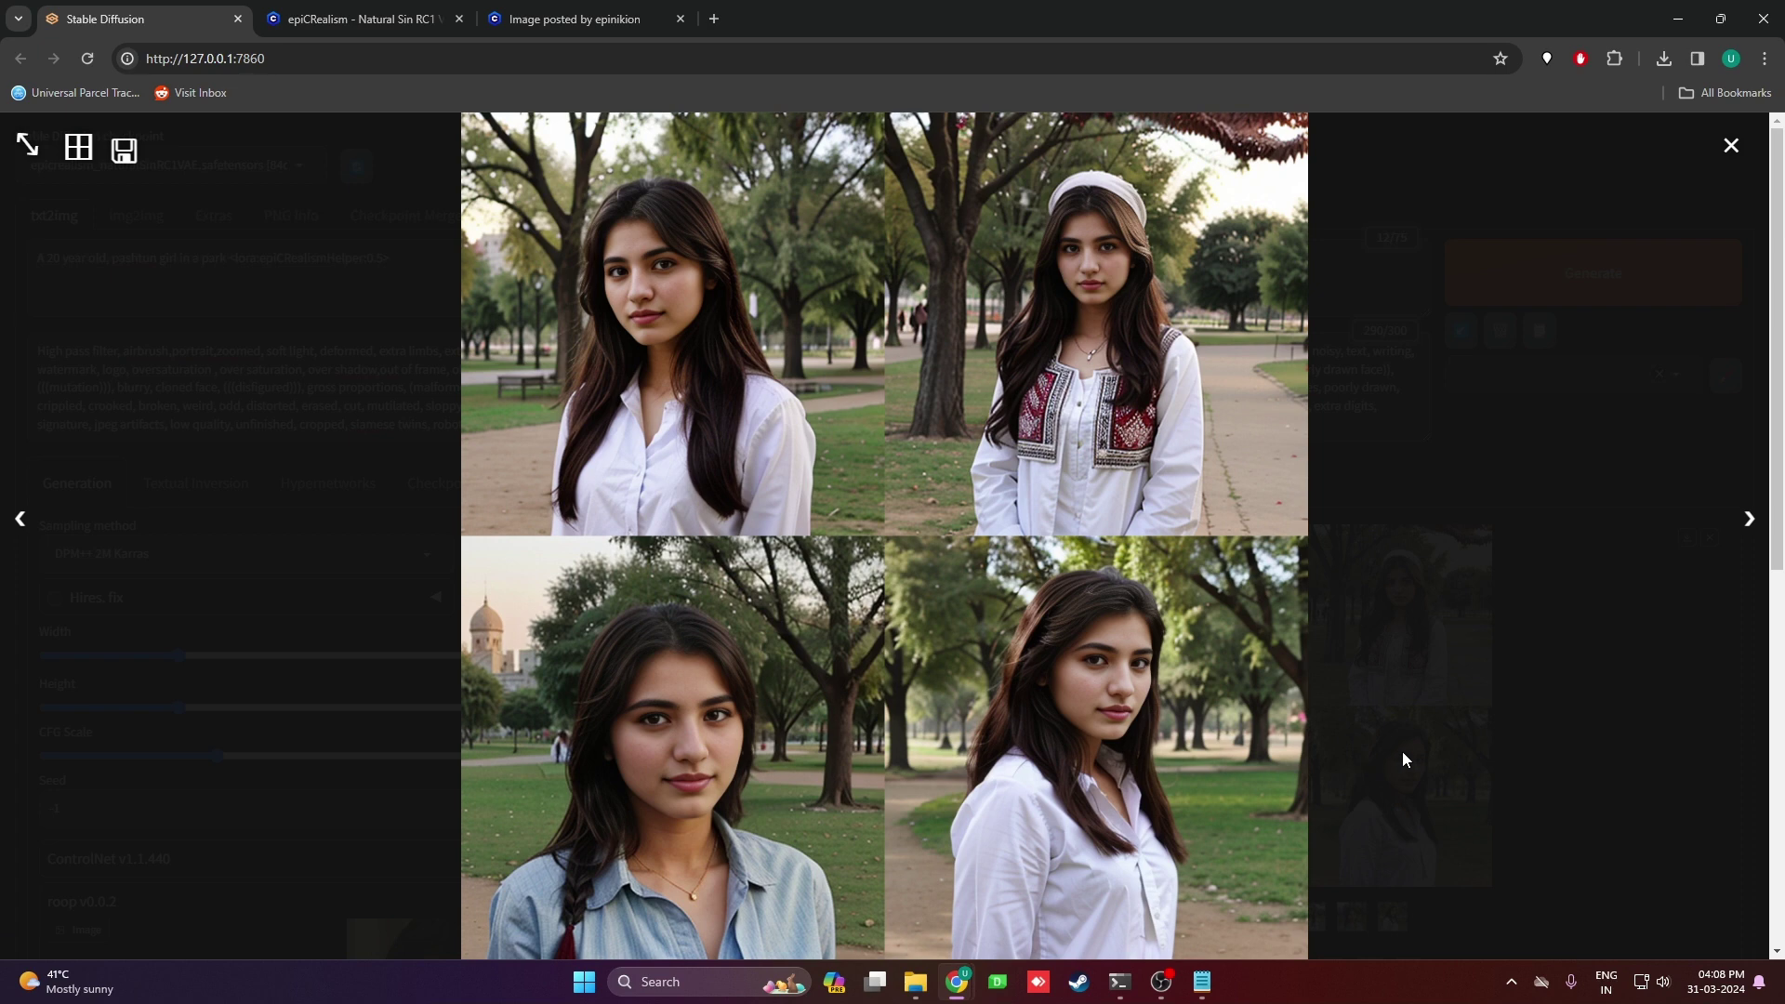
pyautogui.click(1403, 755)
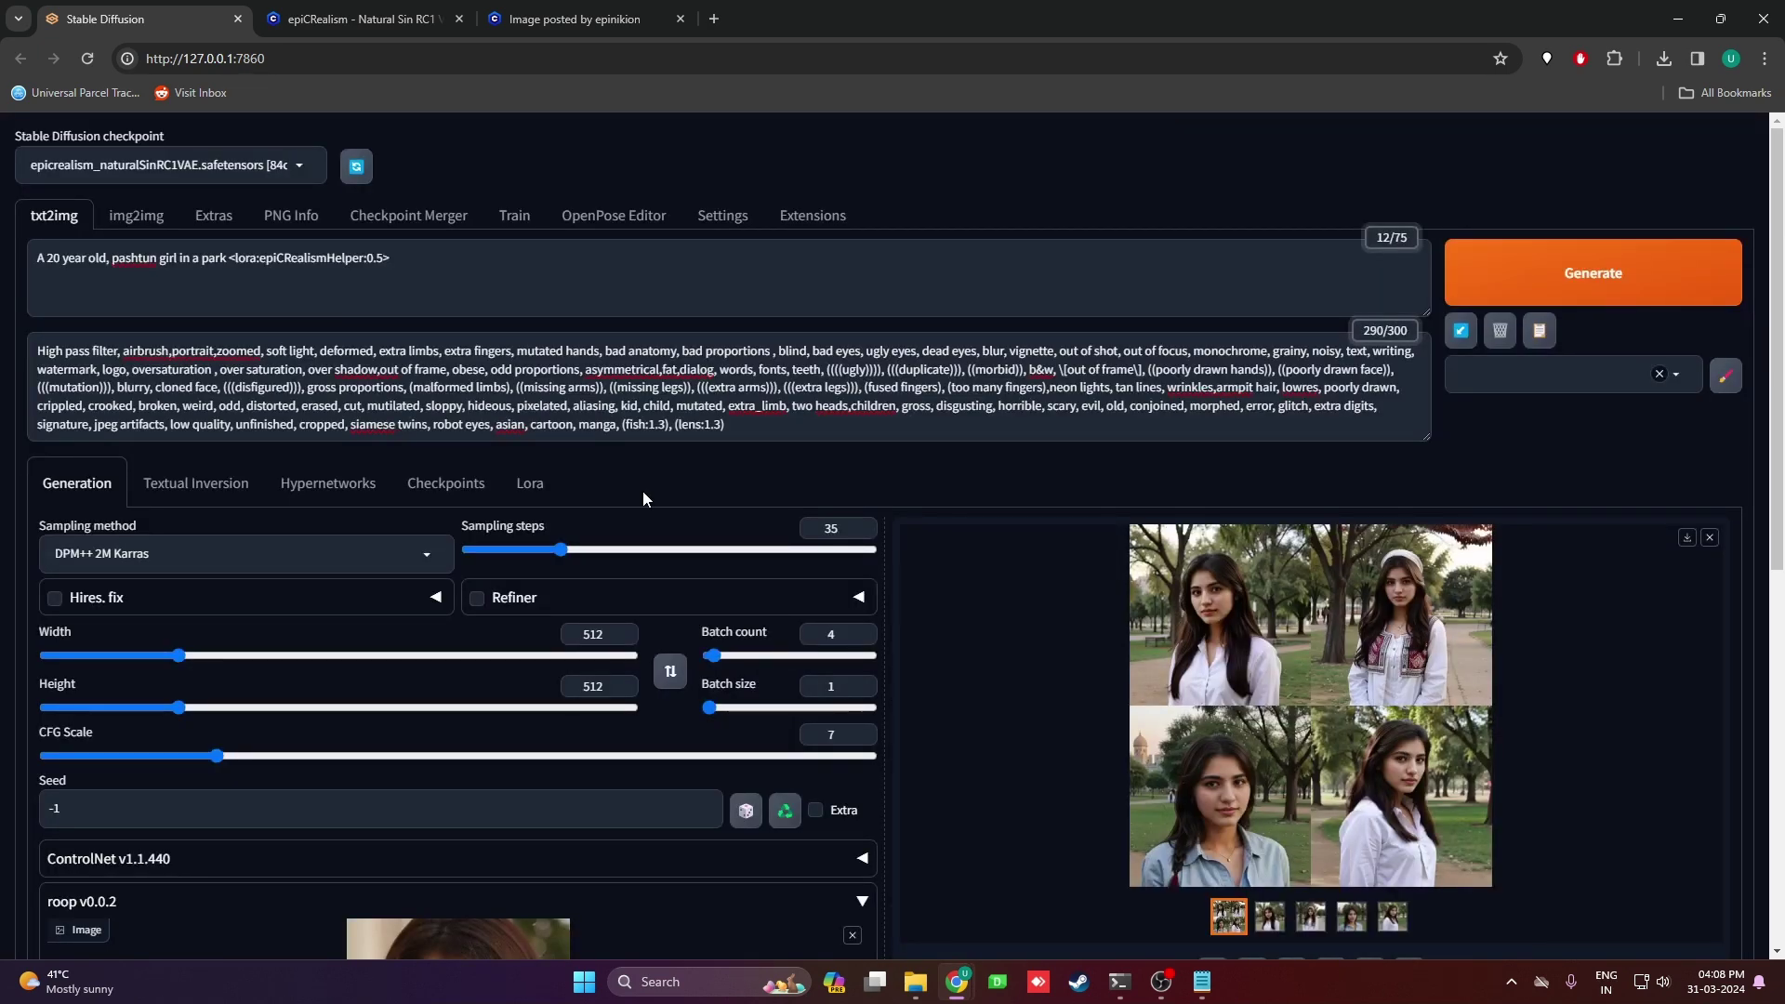